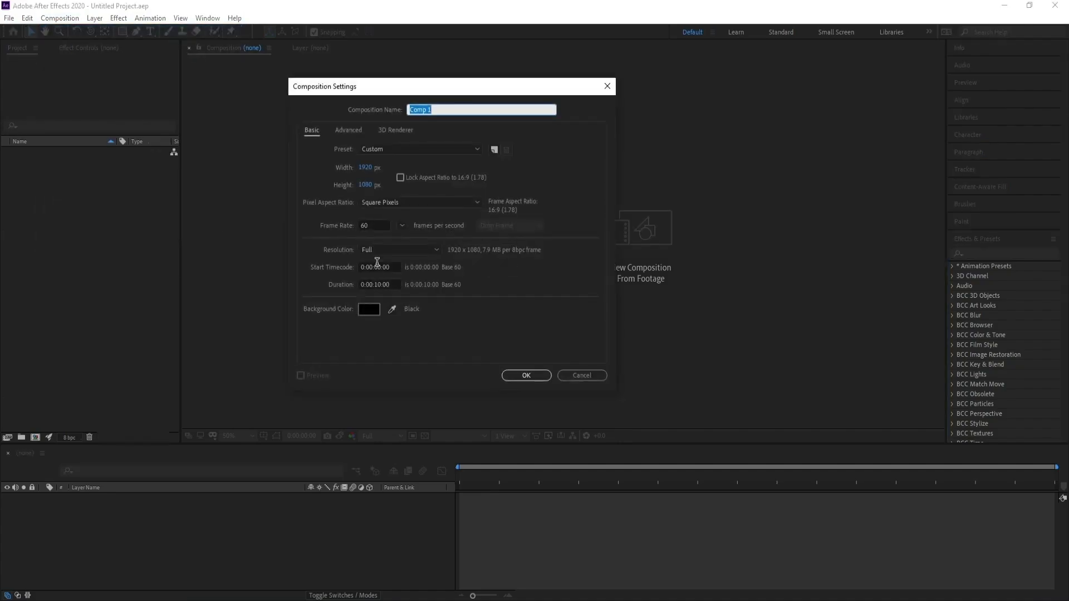
Create the 1920 x 1080, 60 fps, 10-second composition and add a black solid named Stardust.
left_click(521, 379)
left_click(95, 18)
mouse_move(119, 32)
left_click(287, 45)
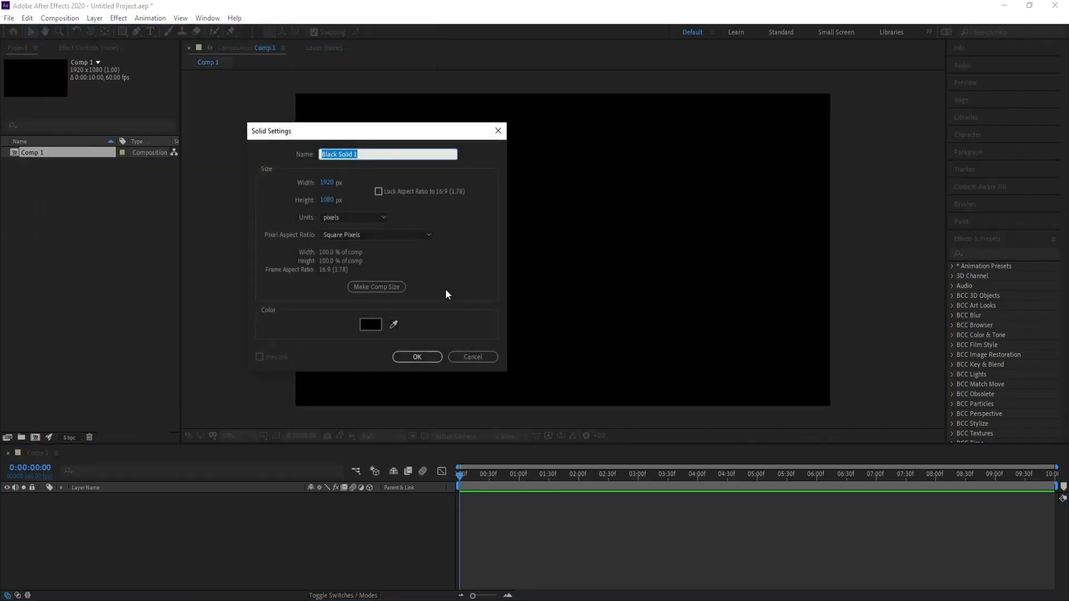
type("Stardust")
key("Return")
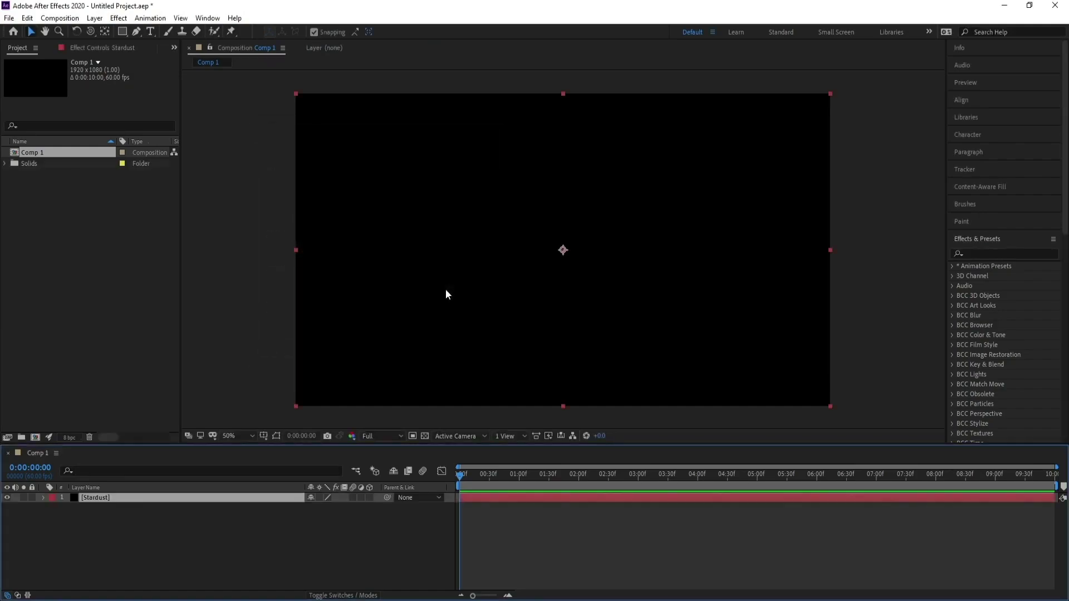
Apply the Stardust effect to the solid and move the current time to 0:00:01:44 to show the particles.
left_click(980, 254)
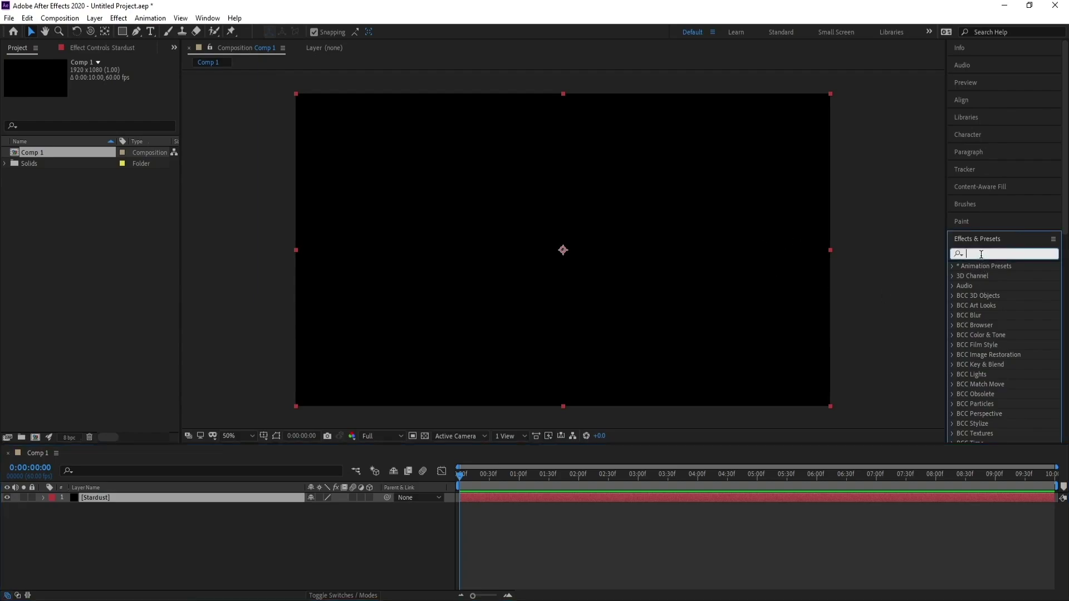
type("star")
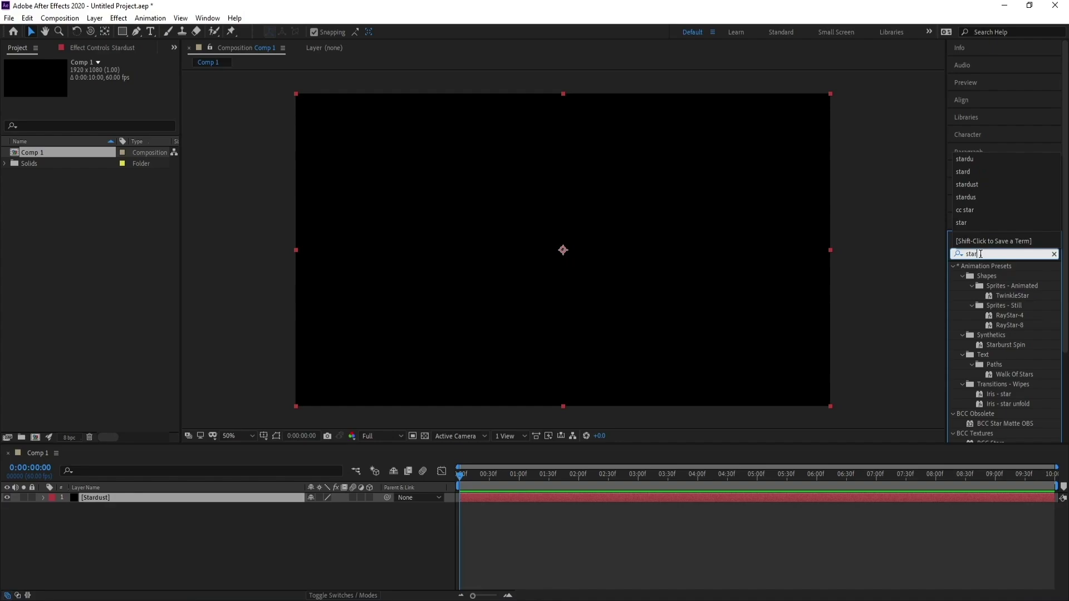
type("d")
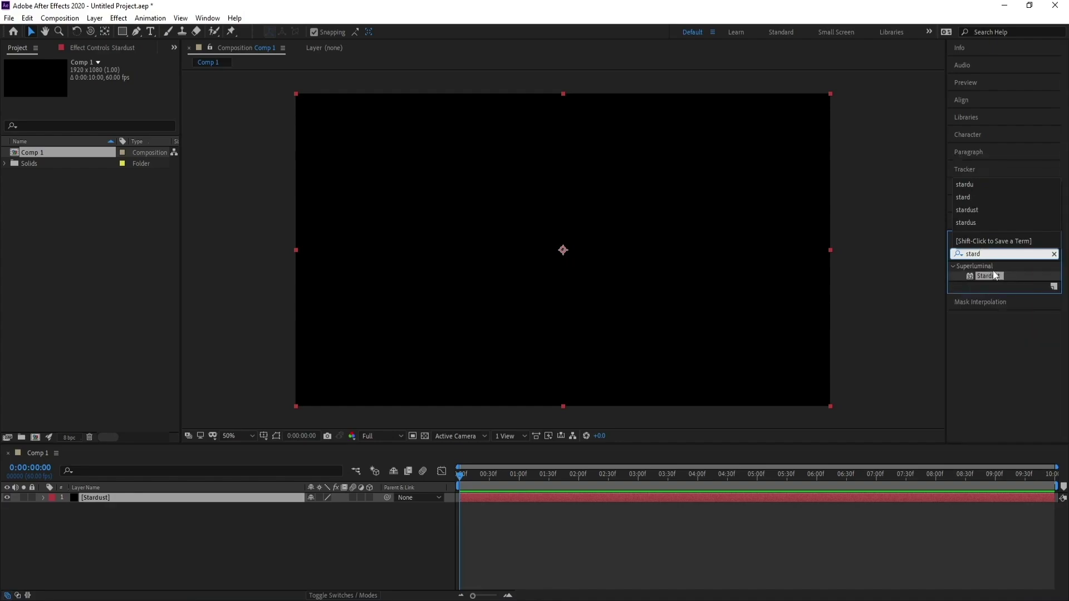
double_click(995, 276)
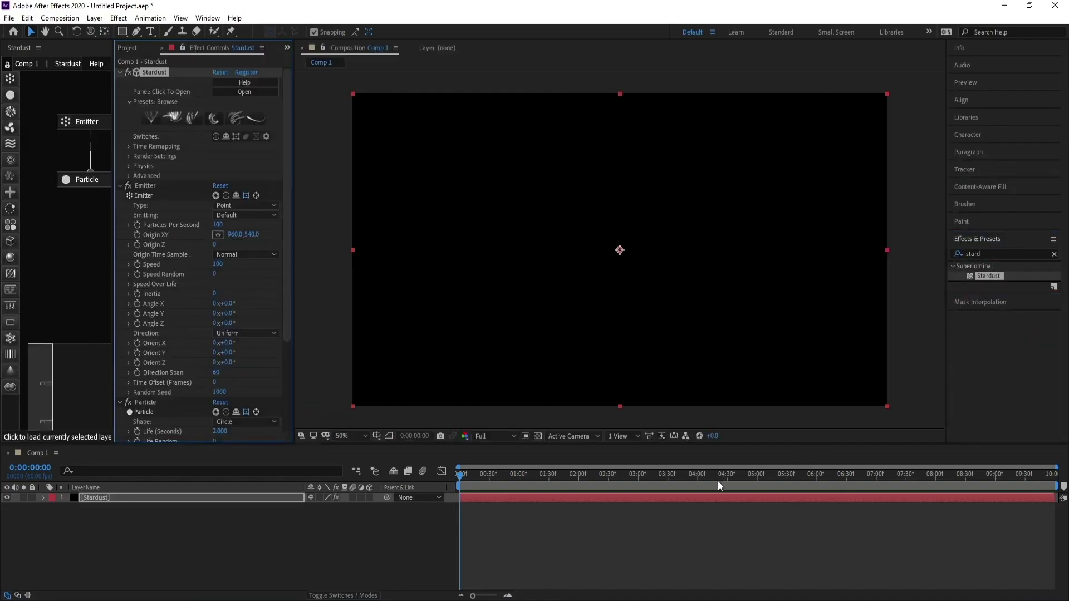
left_click(541, 477)
left_click_drag(542, 477, 563, 473)
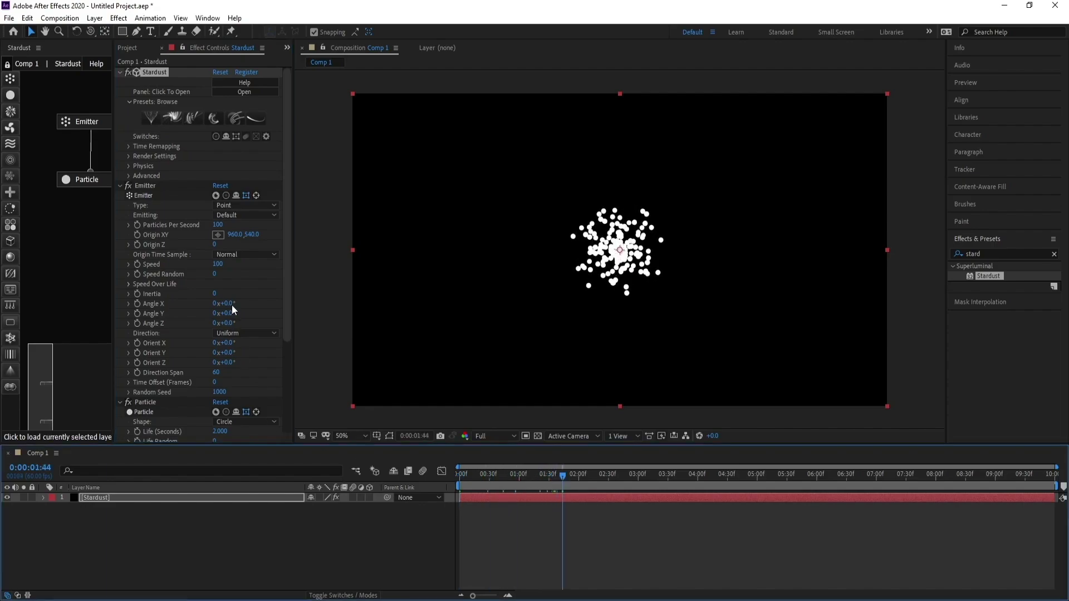
Set the Stardust emitter's type to Grid, its speed to 0 and its emitting mode to Once.
left_click(242, 207)
left_click(249, 283)
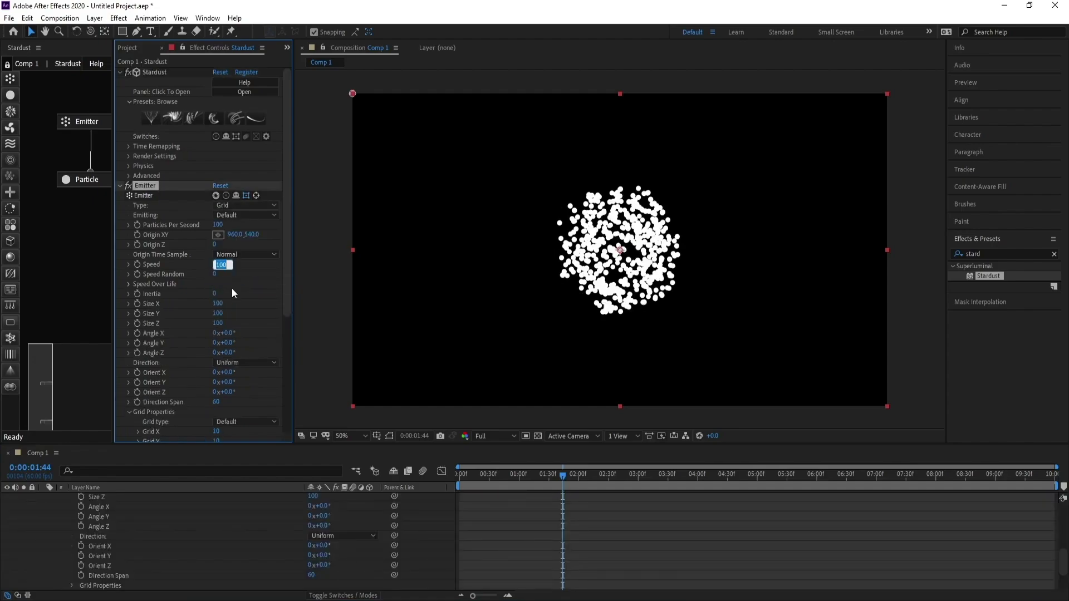
type("0")
key("Return")
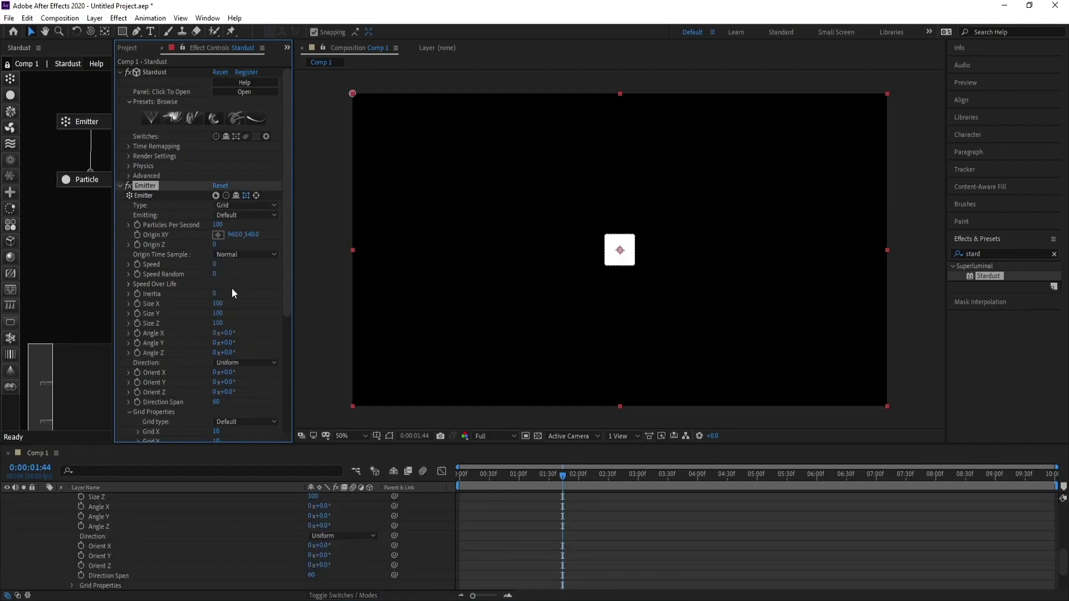
left_click(235, 215)
left_click(241, 240)
Set the emitter's Size X to 2050, Size Y to 1 and Size Z to 420.
left_click_drag(217, 303, 334, 310)
left_click(218, 314)
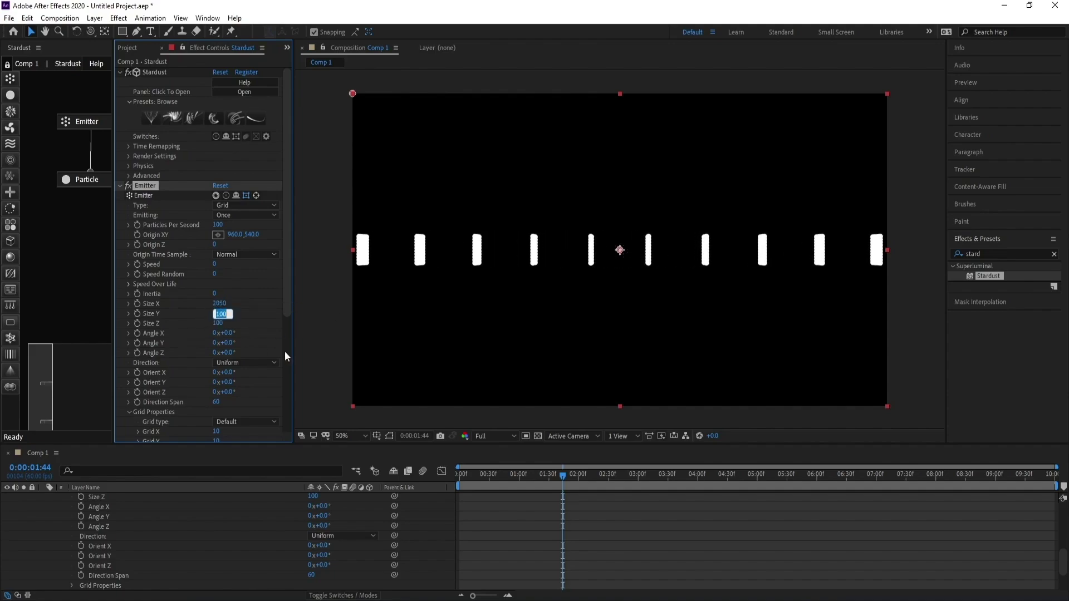
type("1")
key("Return")
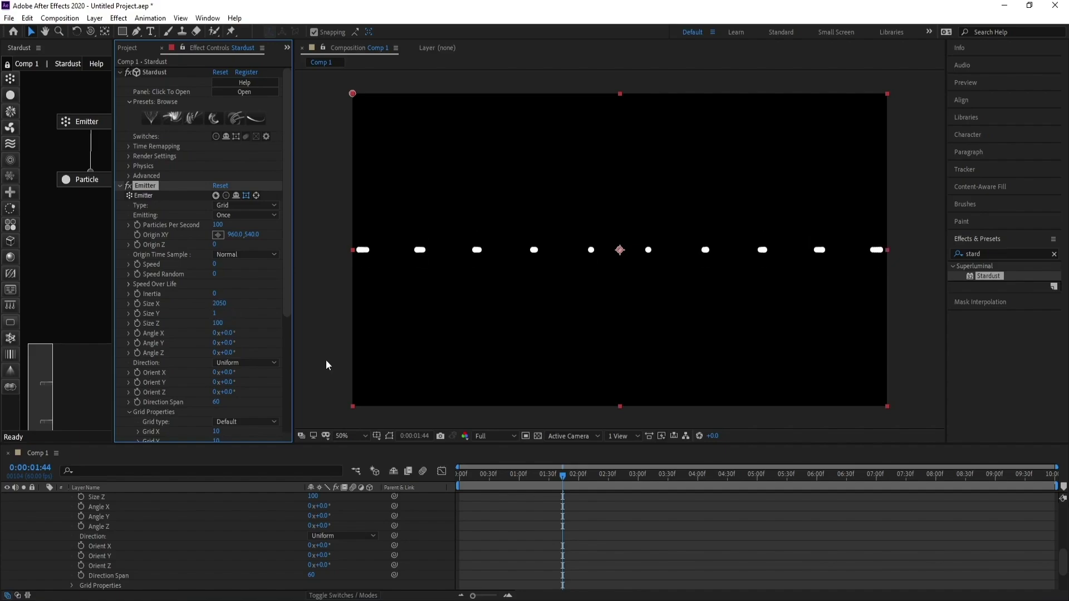
left_click_drag(218, 323, 242, 327)
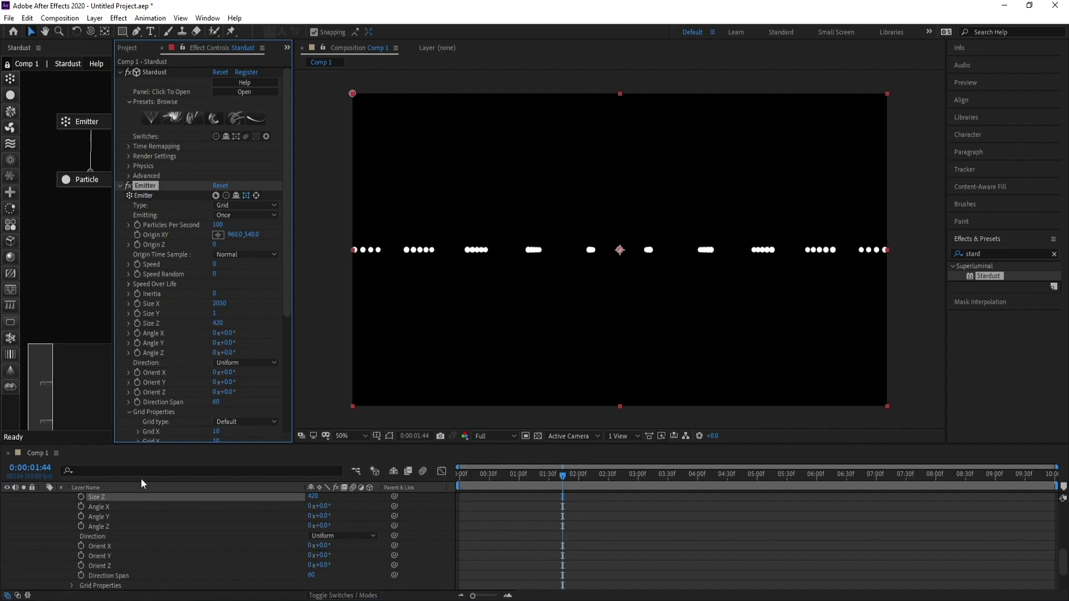
Add a camera with its default settings and orbit it so the particle grid is seen at an angle.
left_click(95, 18)
mouse_move(125, 33)
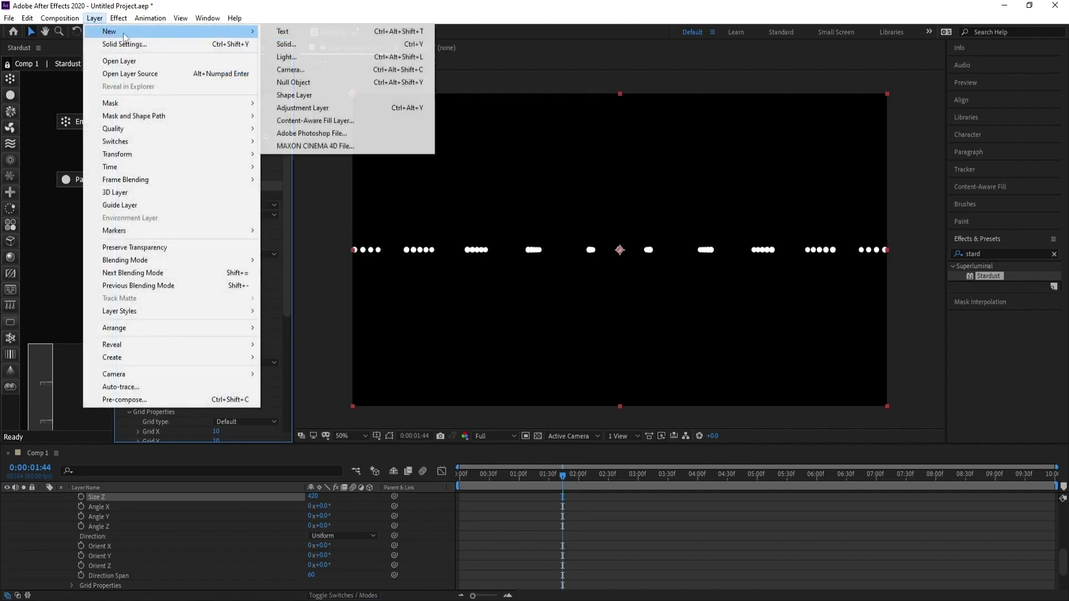
left_click(290, 70)
left_click(646, 433)
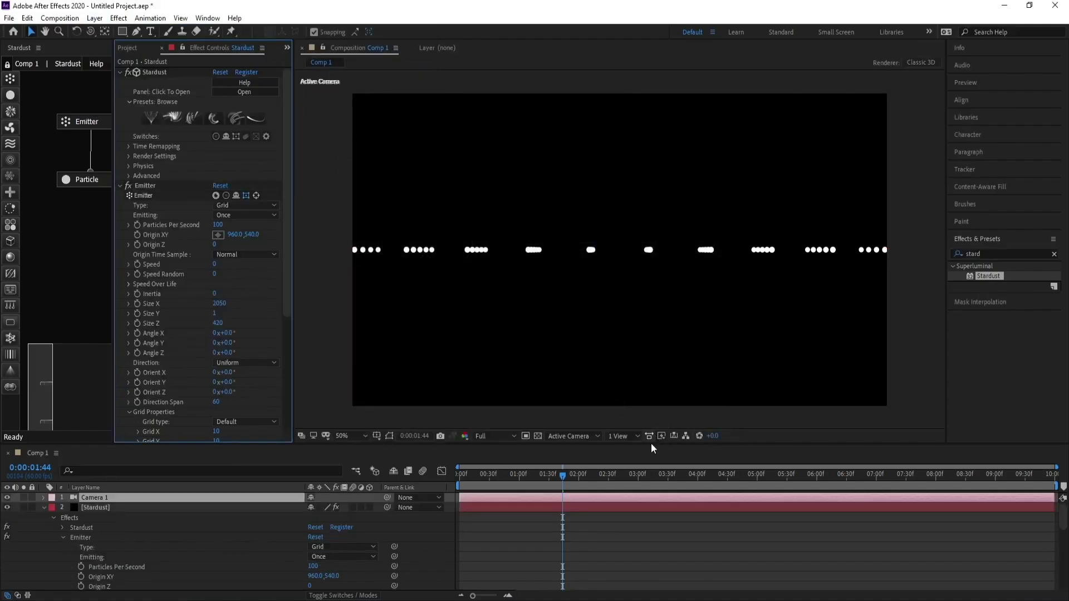
left_click(680, 250)
left_click(91, 32)
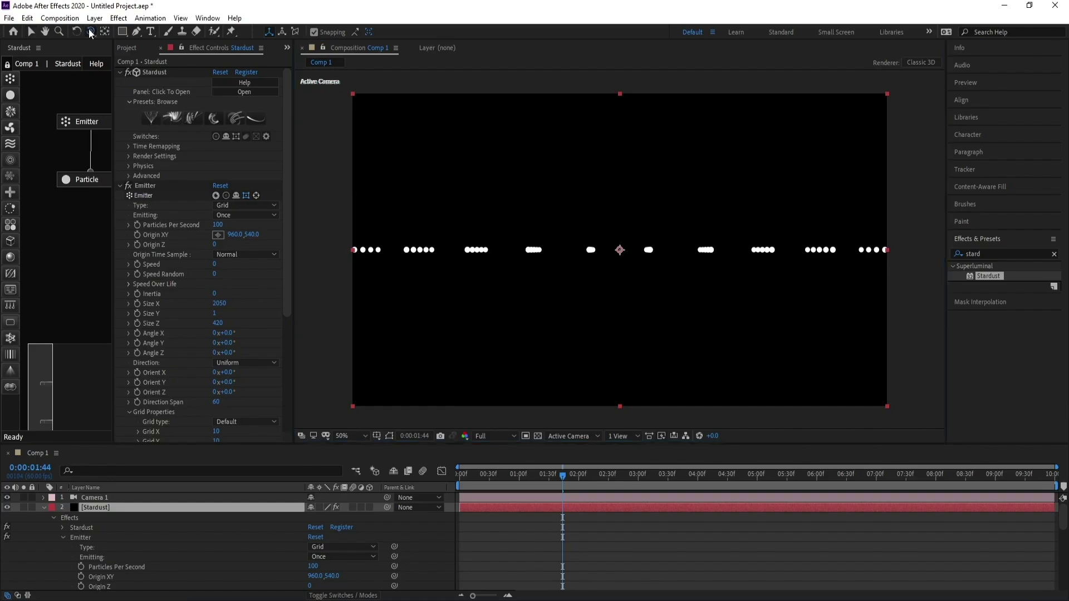
left_click_drag(713, 246, 695, 258)
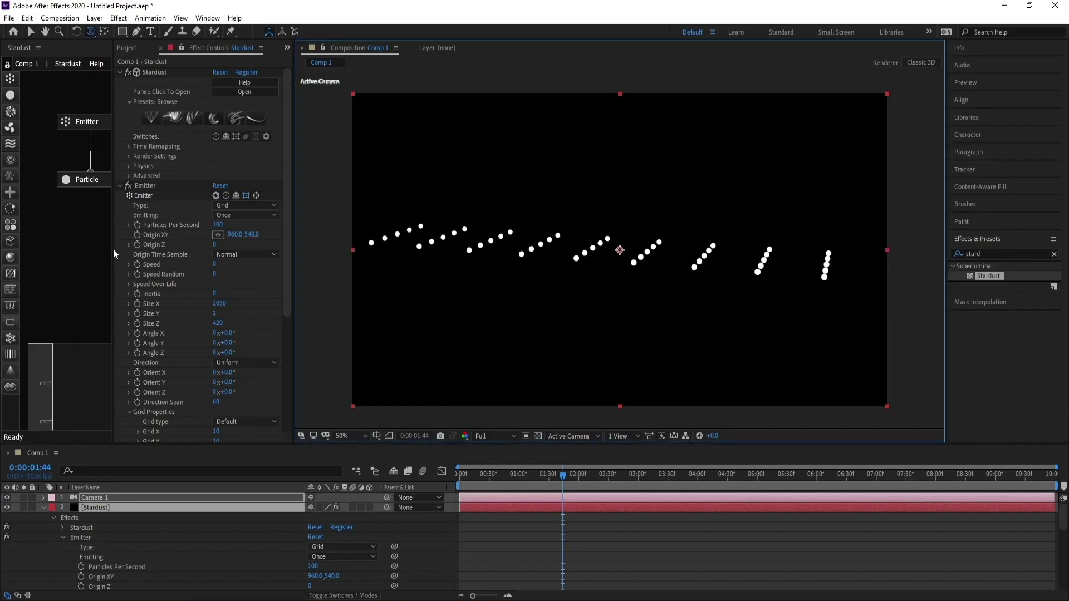
Set the life of the Particle node to 50 seconds.
left_click(83, 179)
left_click_drag(626, 283, 641, 245)
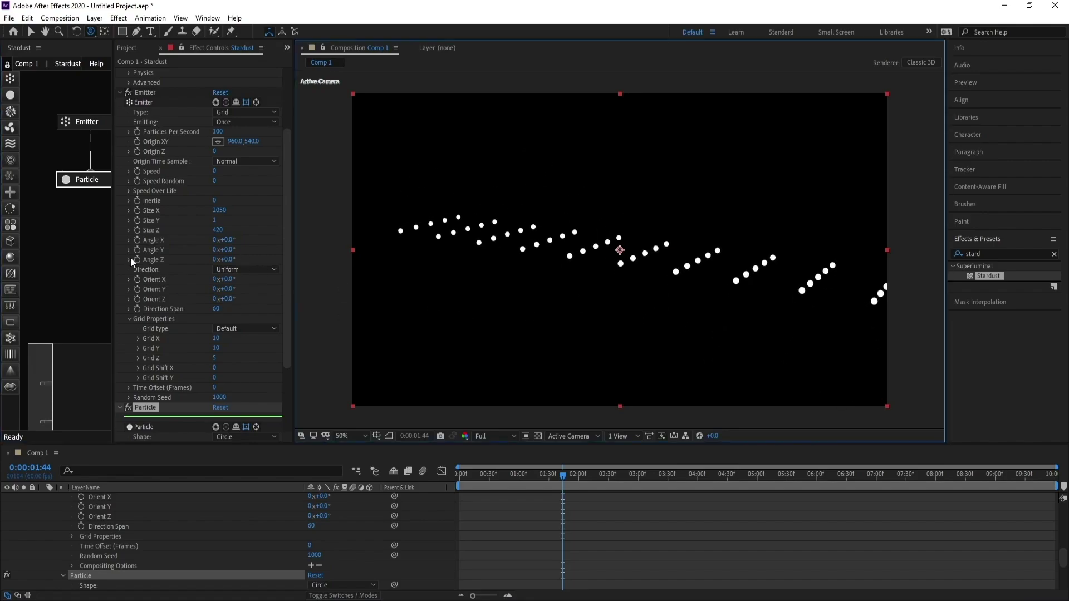
left_click(82, 185)
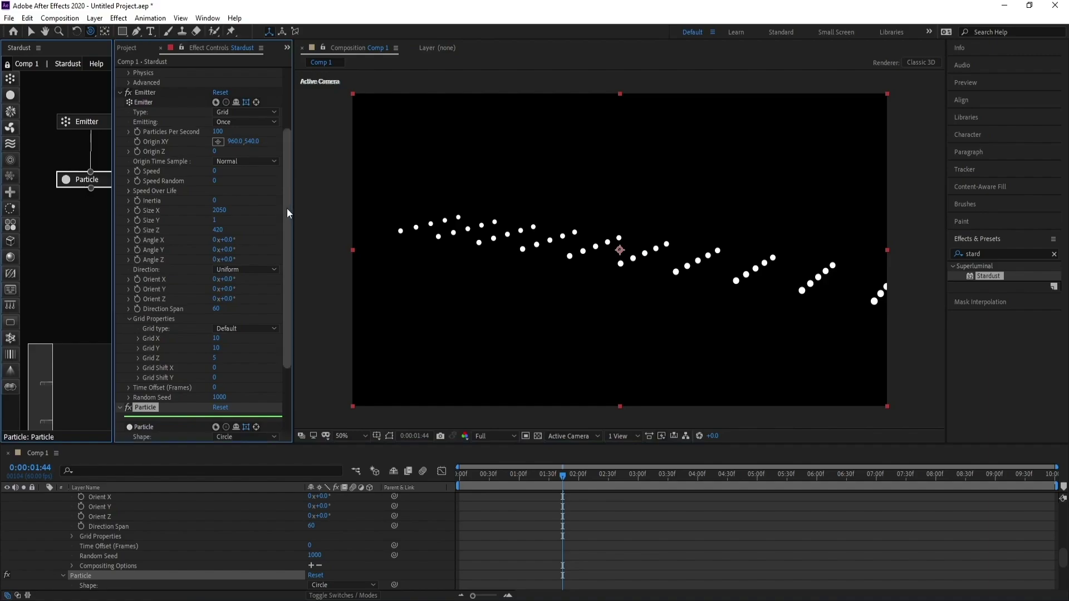
left_click_drag(286, 209, 288, 289)
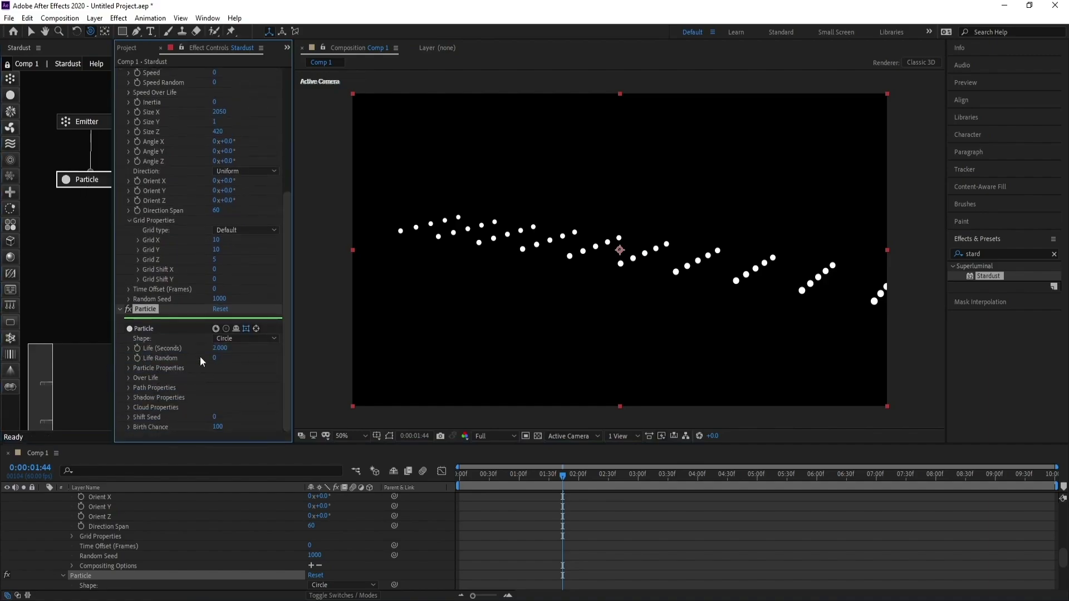
left_click(218, 355)
type("50")
key("Return")
Set the particle size to 1 pixel in the Particle node's properties.
left_click(130, 368)
scroll(161, 395, "down", 2)
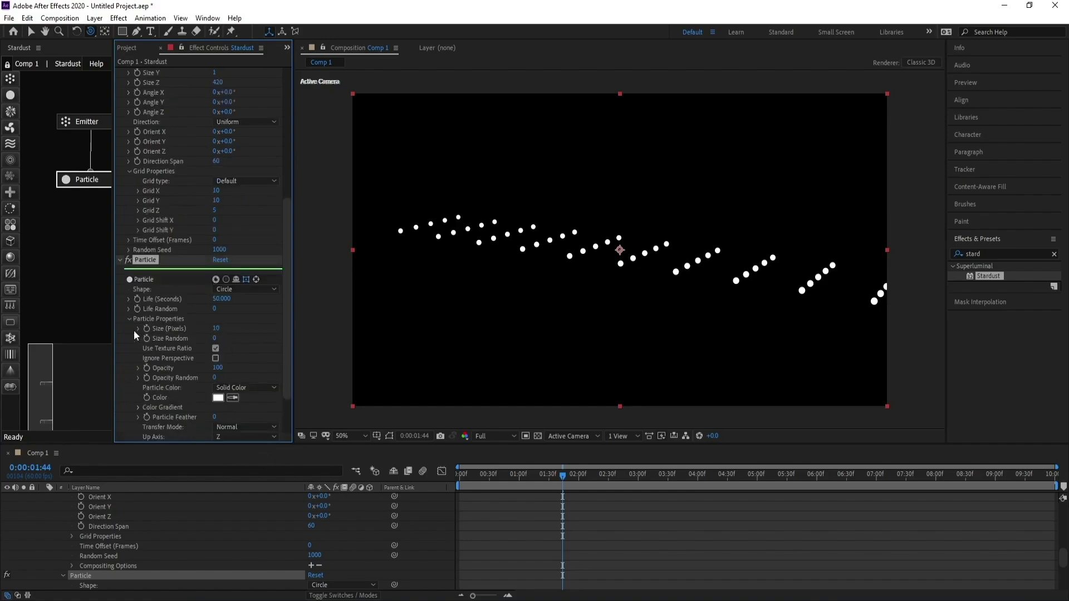
left_click(215, 329)
key("Return")
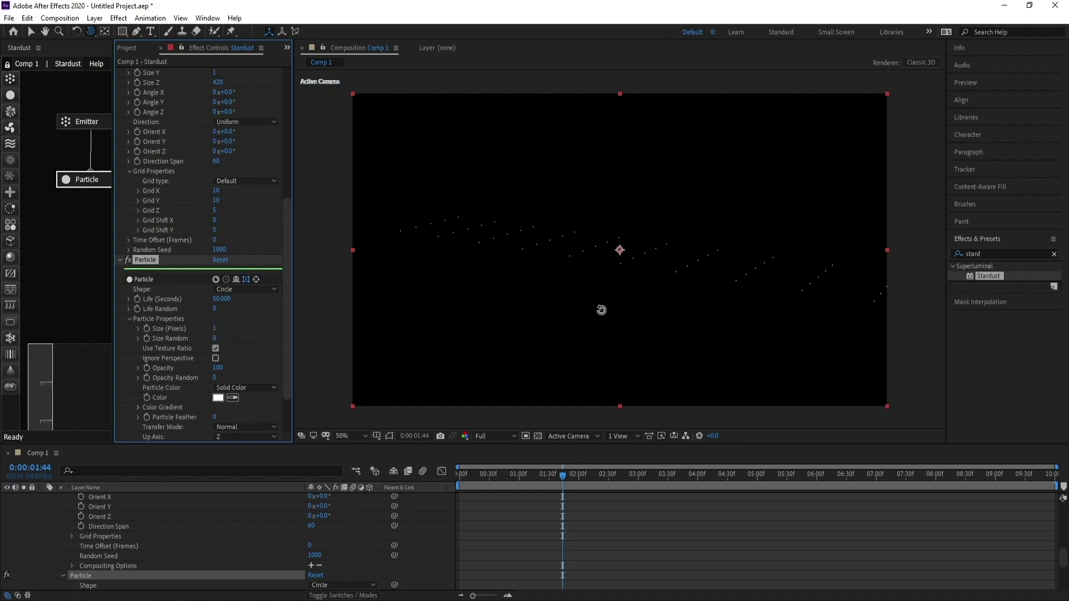
left_click_drag(632, 264, 645, 264)
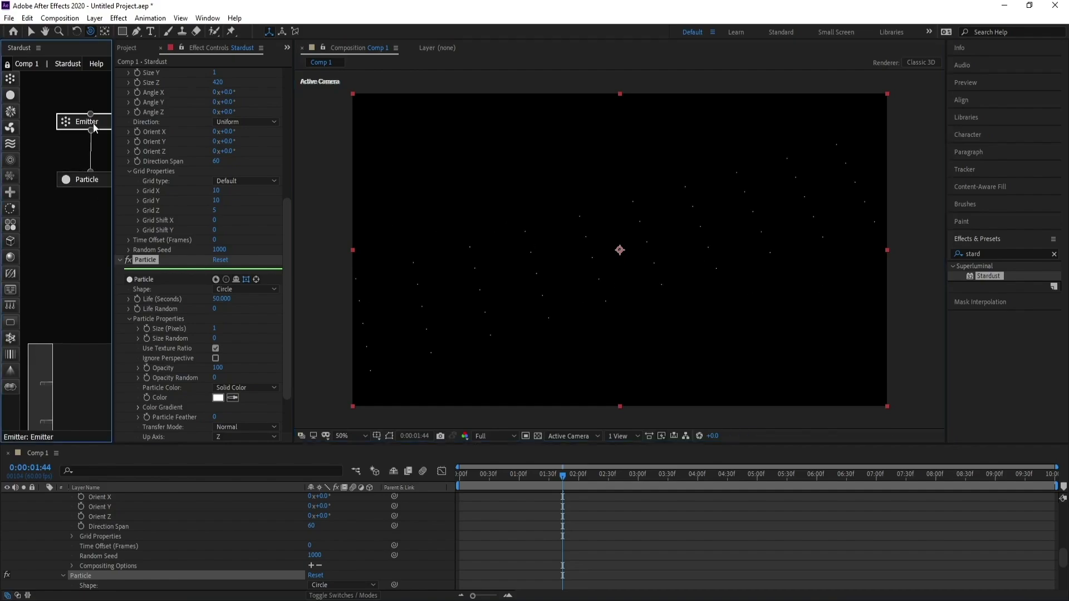
Set the emitter's grid properties to about 295 for Grid X, 1 for Grid Y and 34 for Grid Z.
left_click(78, 121)
left_click_drag(580, 263, 557, 225)
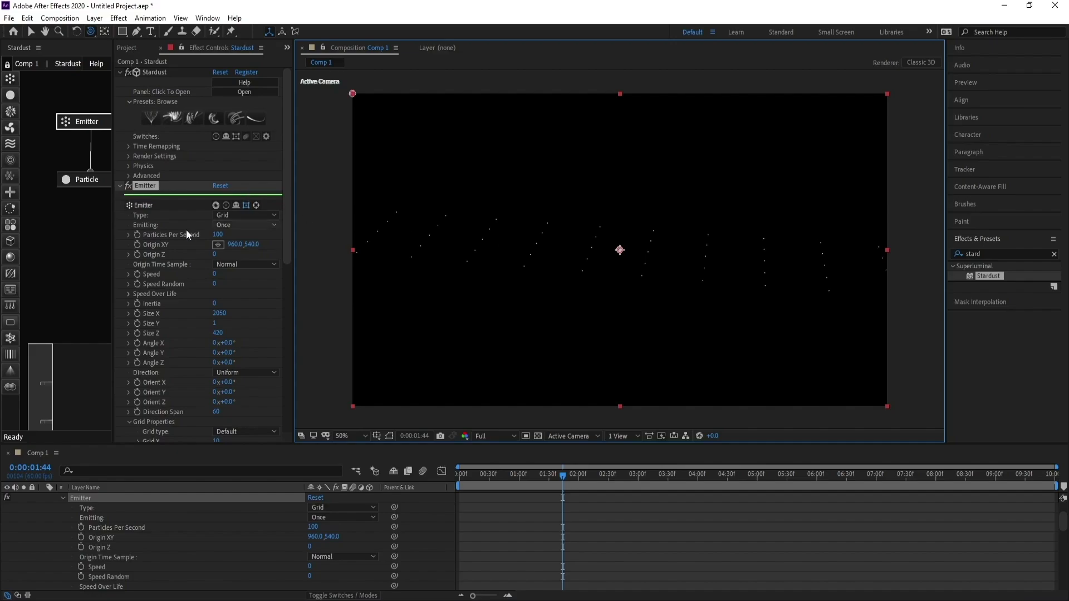
left_click(287, 237)
left_click_drag(287, 234, 285, 305)
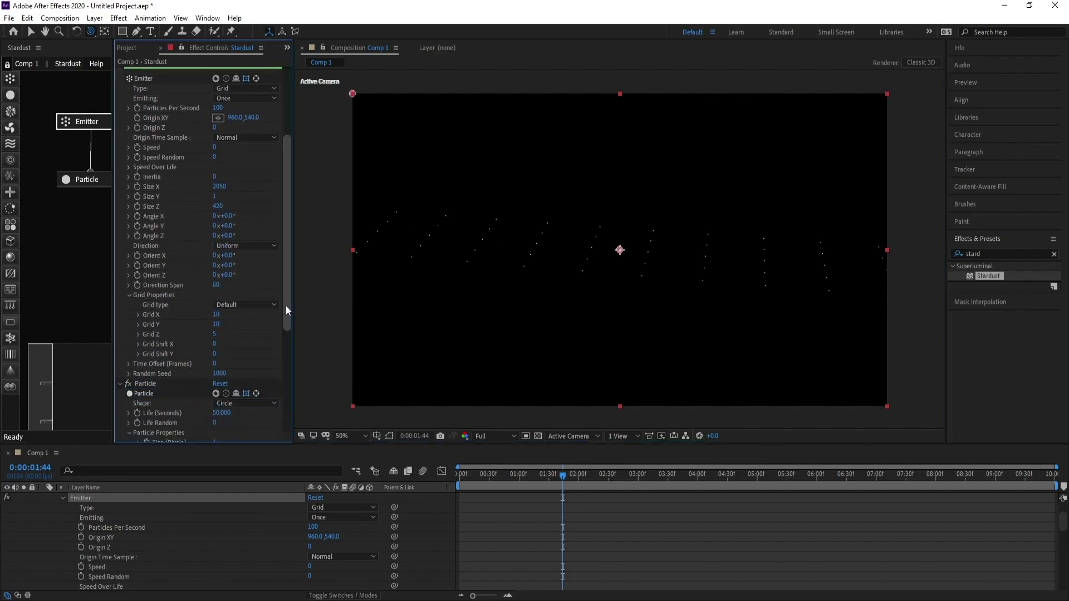
left_click_drag(217, 287, 381, 297)
left_click(216, 296)
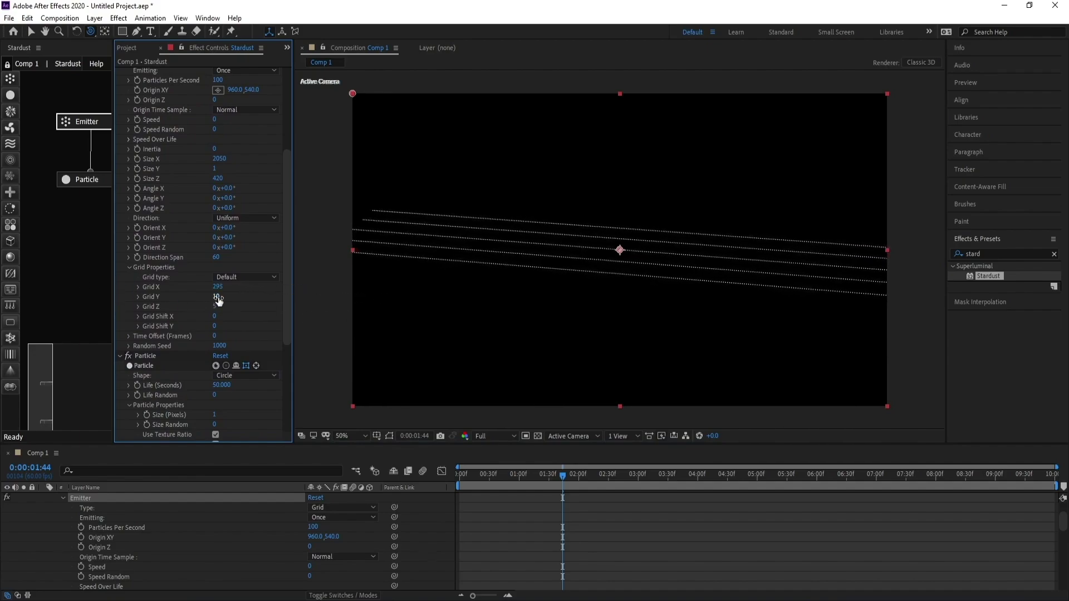
type("1")
key("Return")
left_click_drag(214, 307, 228, 307)
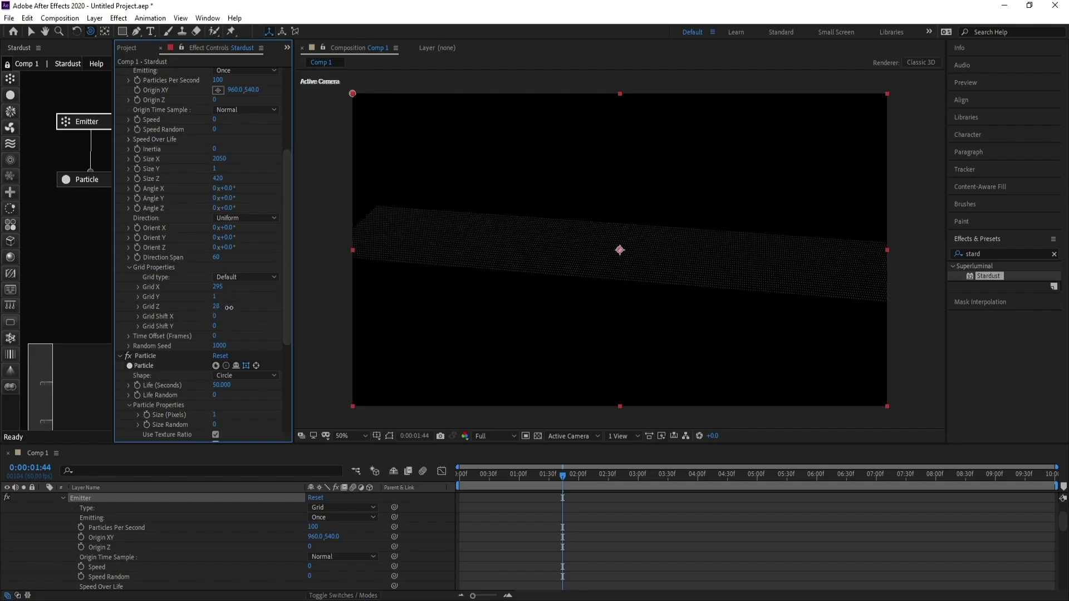
Increase the emitter's Grid X to about 376 and orbit the camera slightly around the particle strip.
left_click_drag(217, 287, 240, 293)
left_click_drag(644, 272, 640, 265)
left_click_drag(218, 287, 226, 286)
left_click_drag(605, 261, 607, 257)
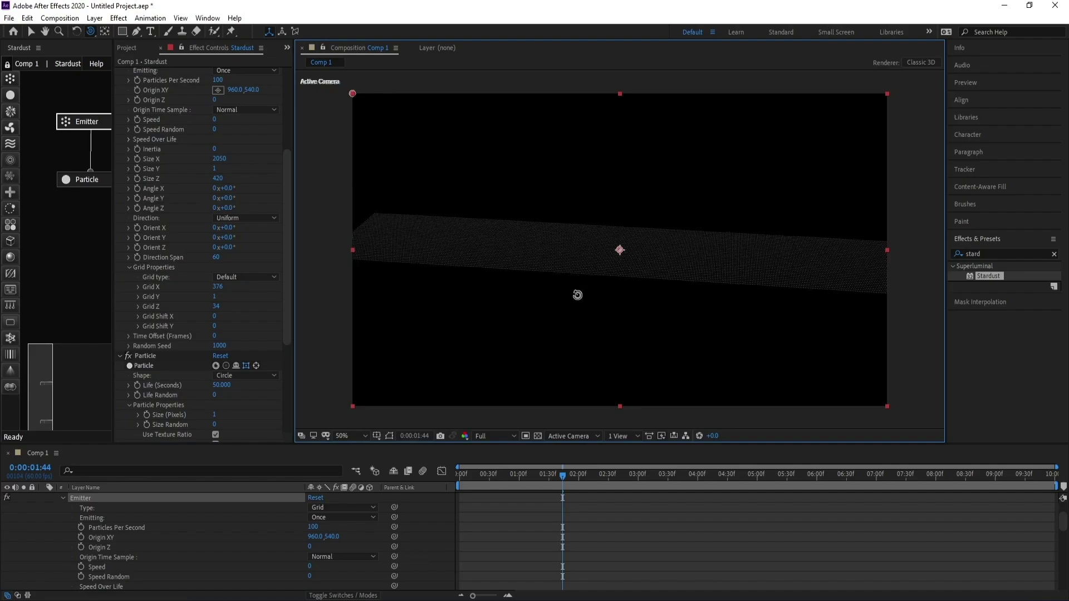
Add a Field node connected beneath the Particle node and set its field type to Bend.
left_click_drag(10, 160, 72, 238)
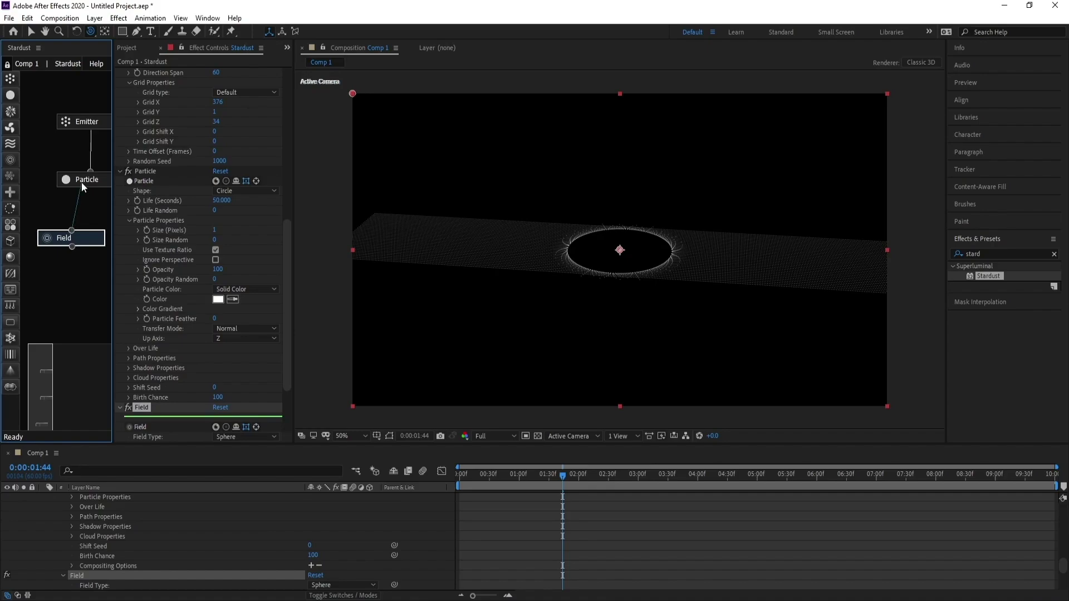
left_click_drag(84, 239, 86, 214)
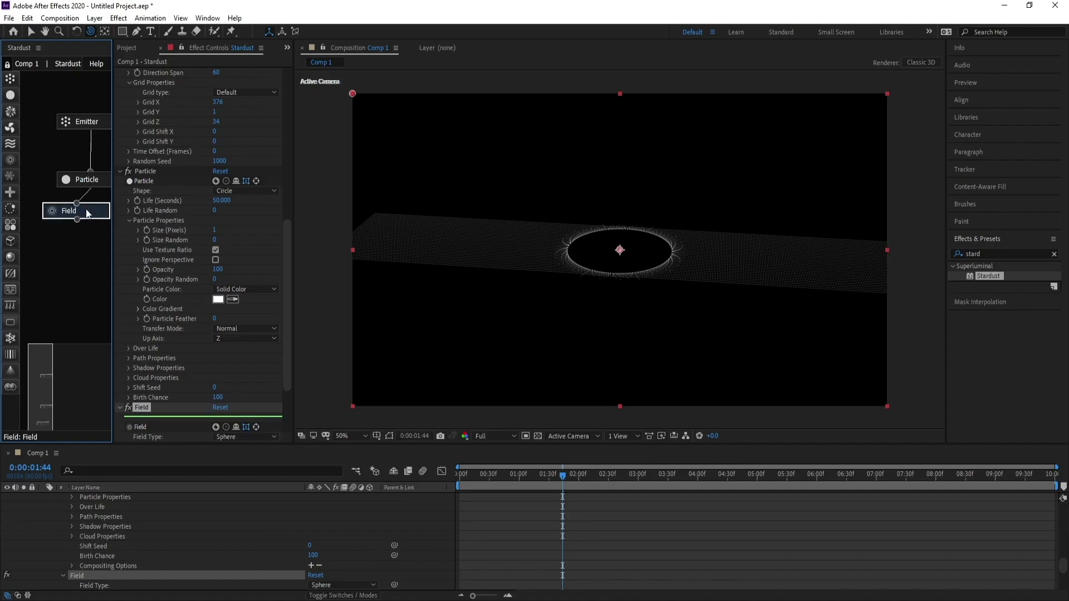
left_click_drag(285, 243, 286, 316)
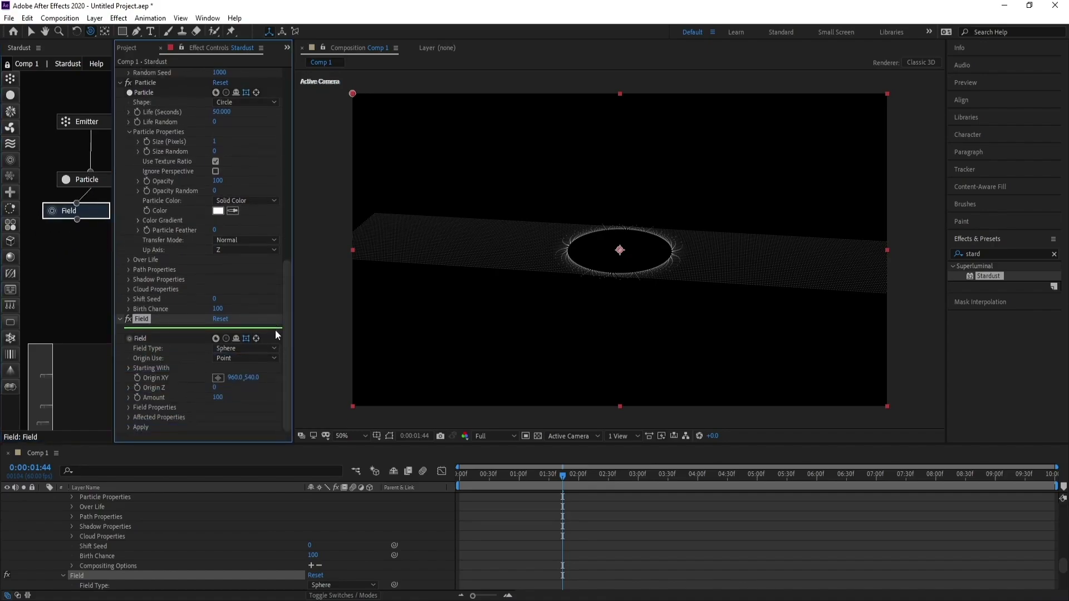
left_click(247, 349)
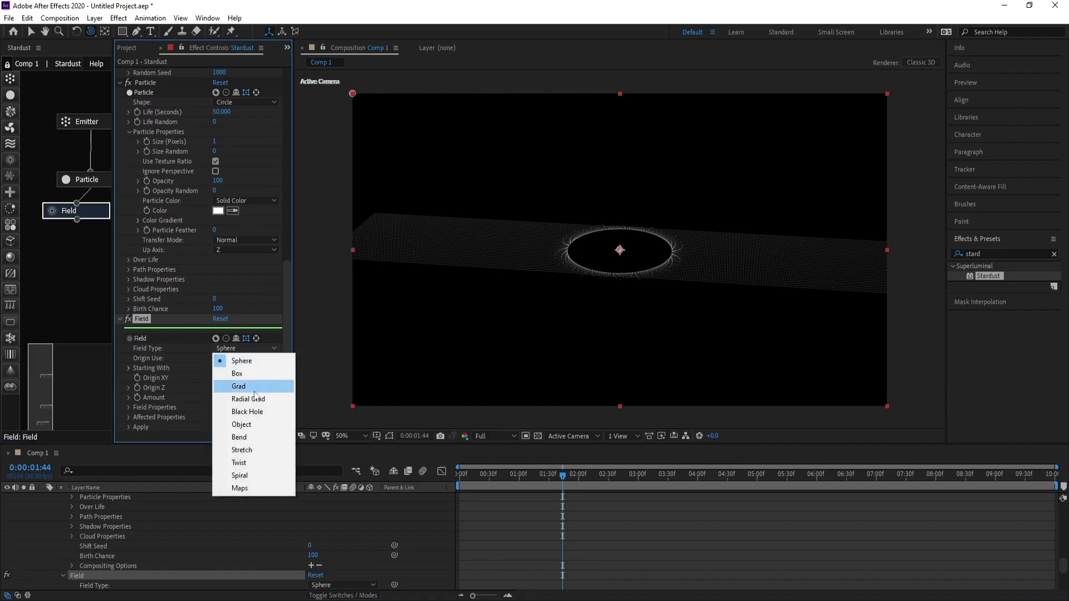
left_click(250, 436)
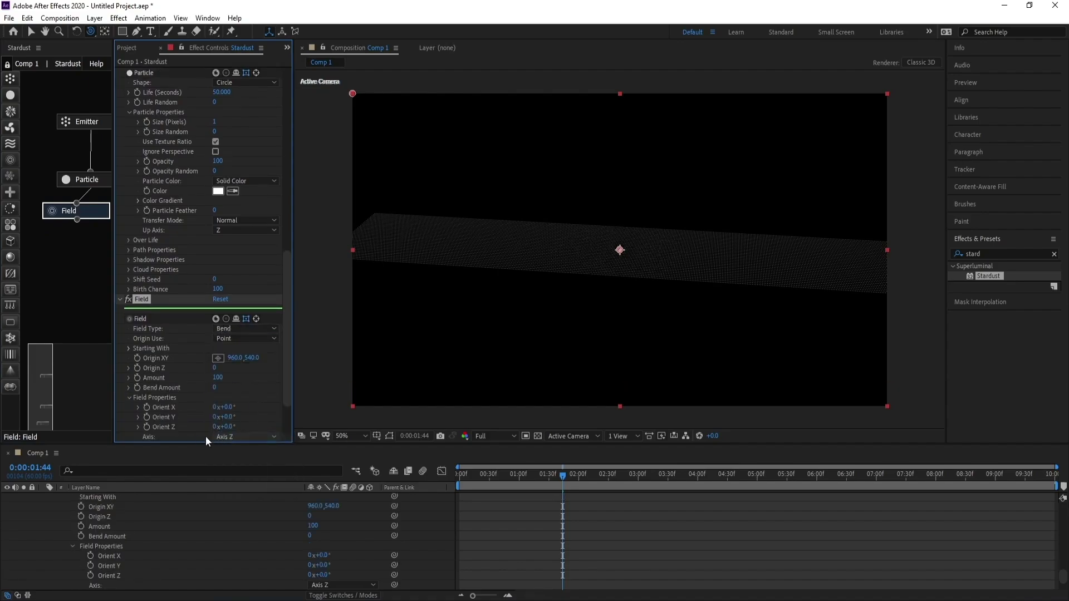
Set the bend field's axis to Axis Y and give it a negative Bend Amount that curls the particle strip into a ring.
left_click(230, 438)
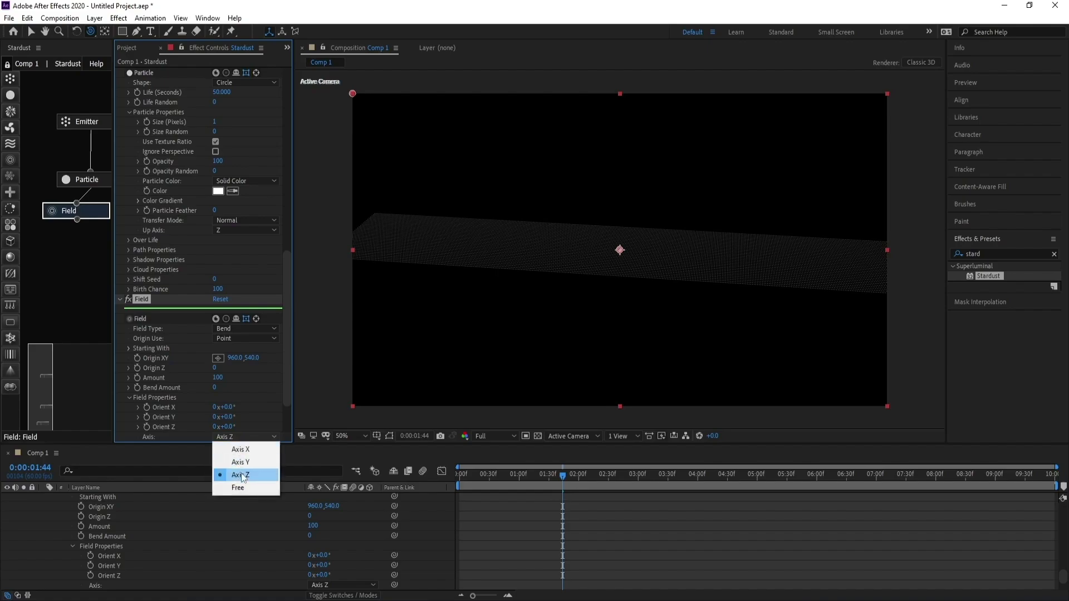
left_click(240, 462)
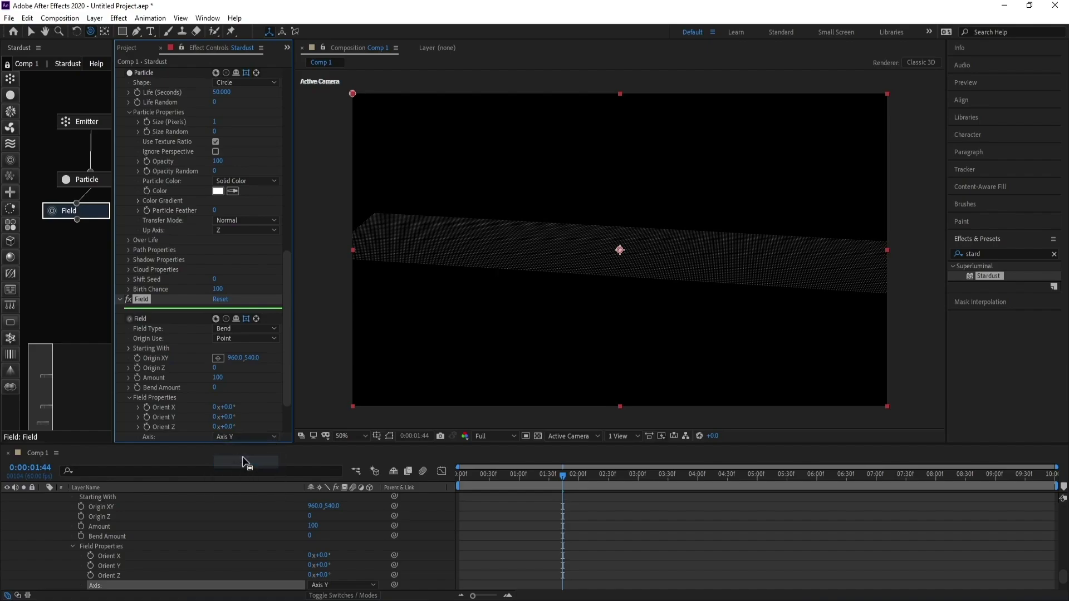
left_click_drag(215, 388, 198, 387)
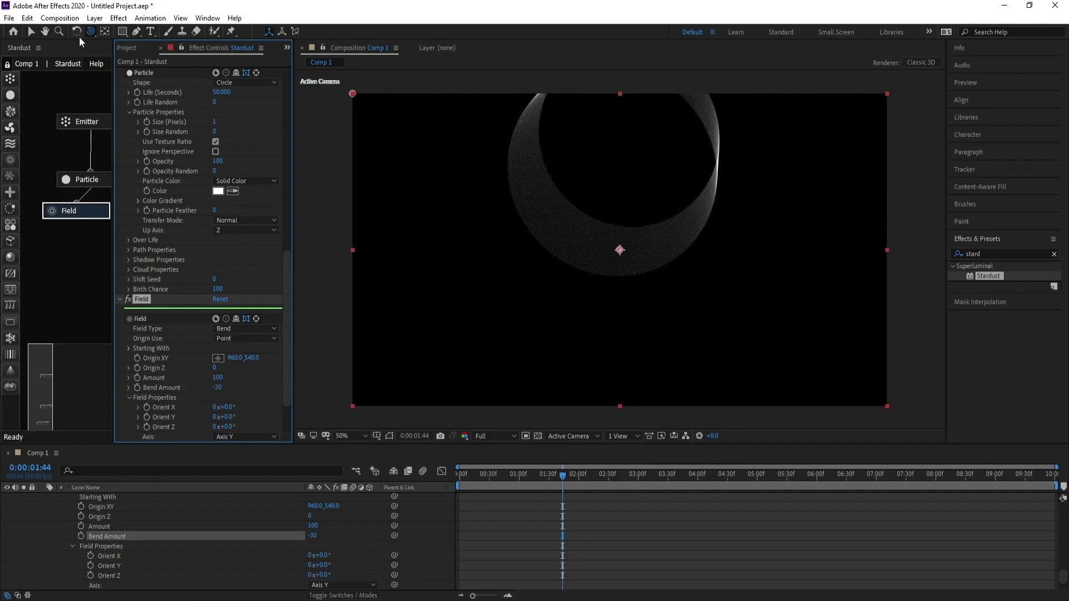
Pan the camera so the whole particle ring is in frame and set the field's Bend Amount to -31.
left_click_drag(92, 32, 116, 56)
left_click_drag(592, 175, 587, 241)
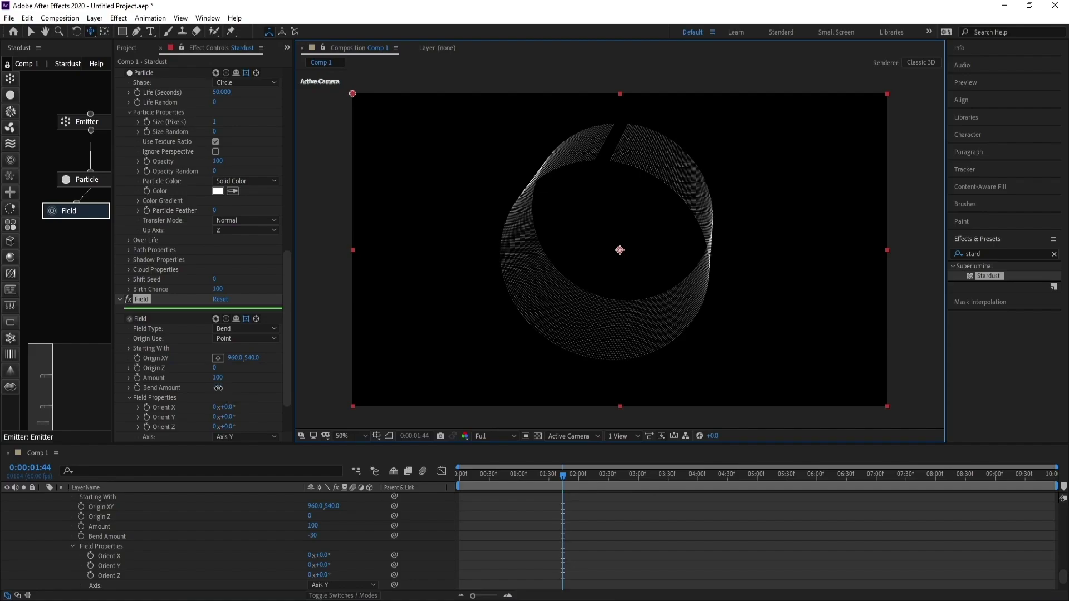
left_click_drag(217, 388, 219, 388)
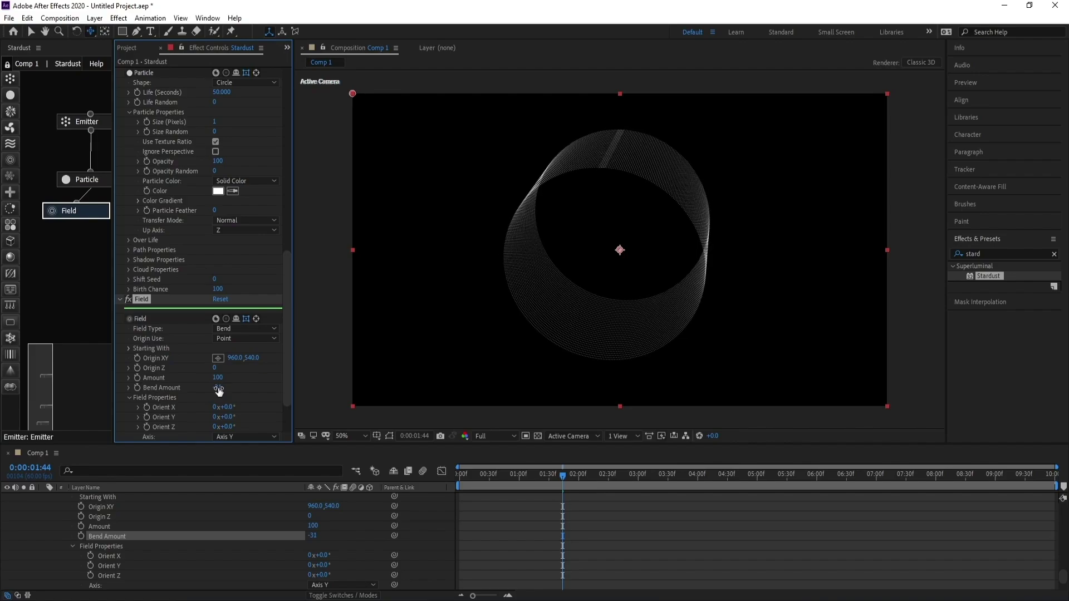
Set the emitter's Size X to 2030 to narrow the ring's gap and orbit the camera to a more frontal view.
left_click(83, 121)
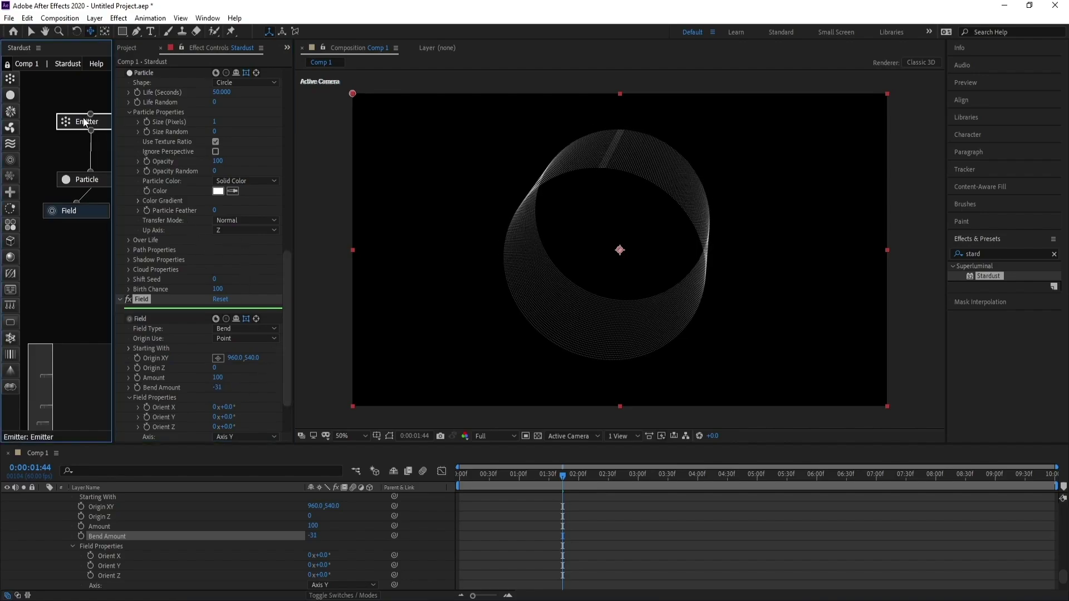
left_click_drag(218, 200, 232, 210)
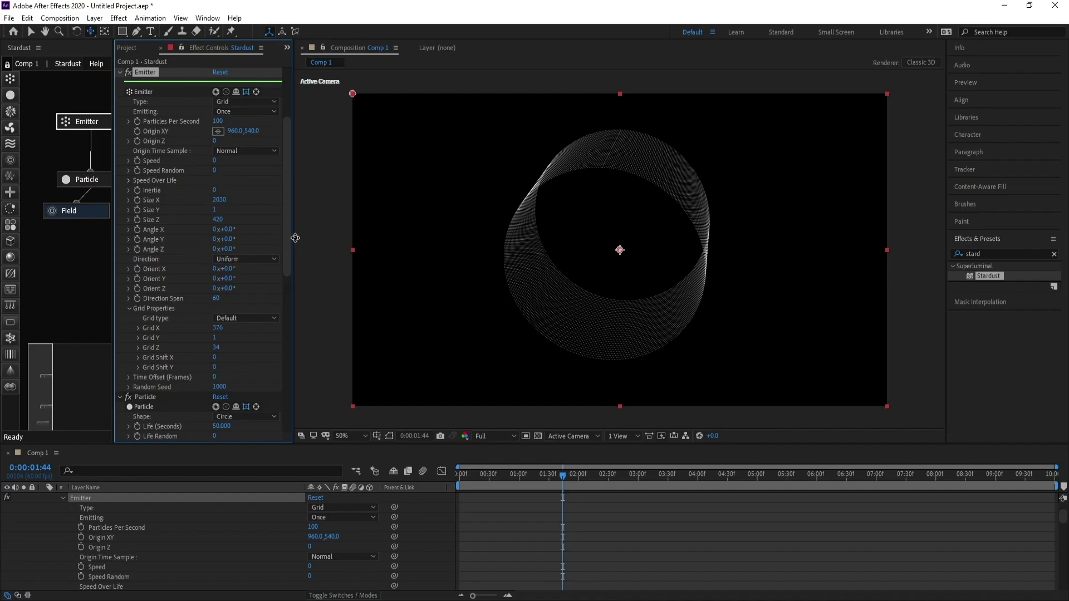
left_click_drag(92, 33, 140, 43)
left_click_drag(613, 249, 618, 231)
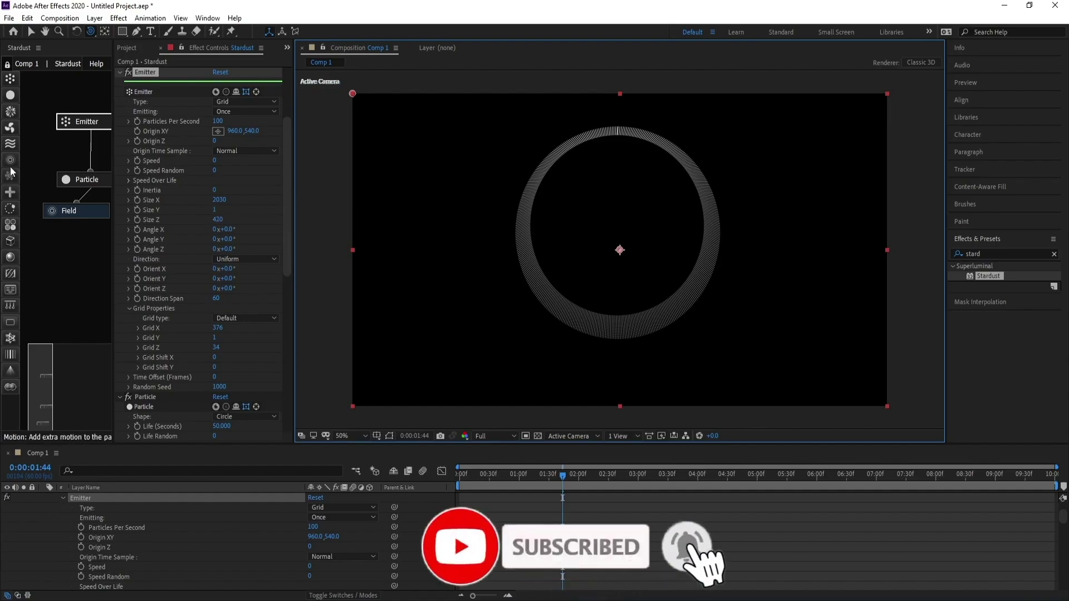
Add a Turbulence node connected beneath the Field node, with Position offset 80 and Noise Scale 700.
left_click_drag(10, 143, 79, 266)
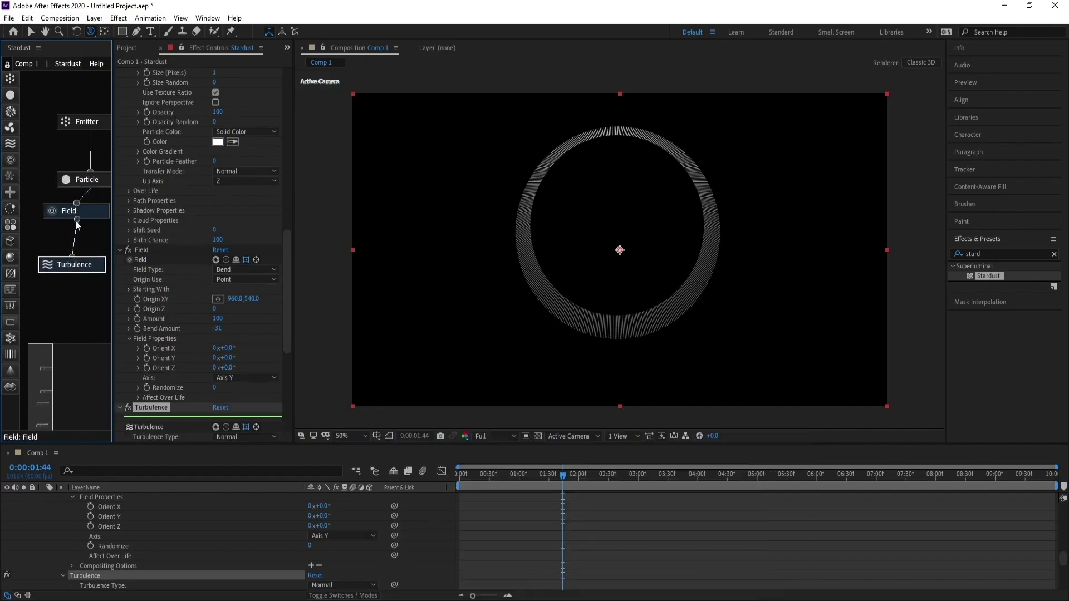
left_click_drag(284, 249, 287, 315)
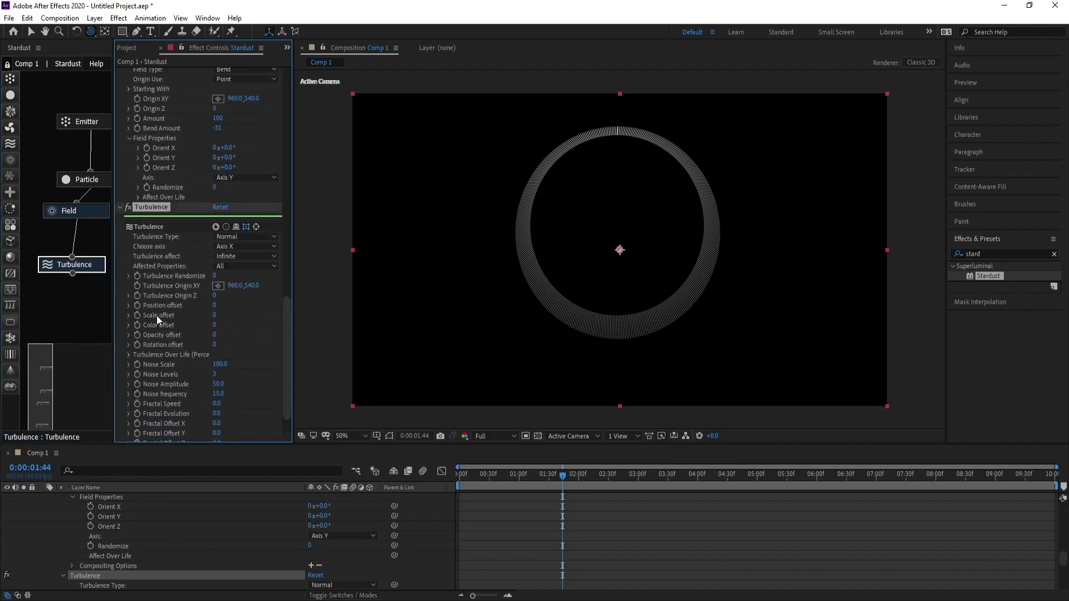
left_click(215, 306)
key("Return")
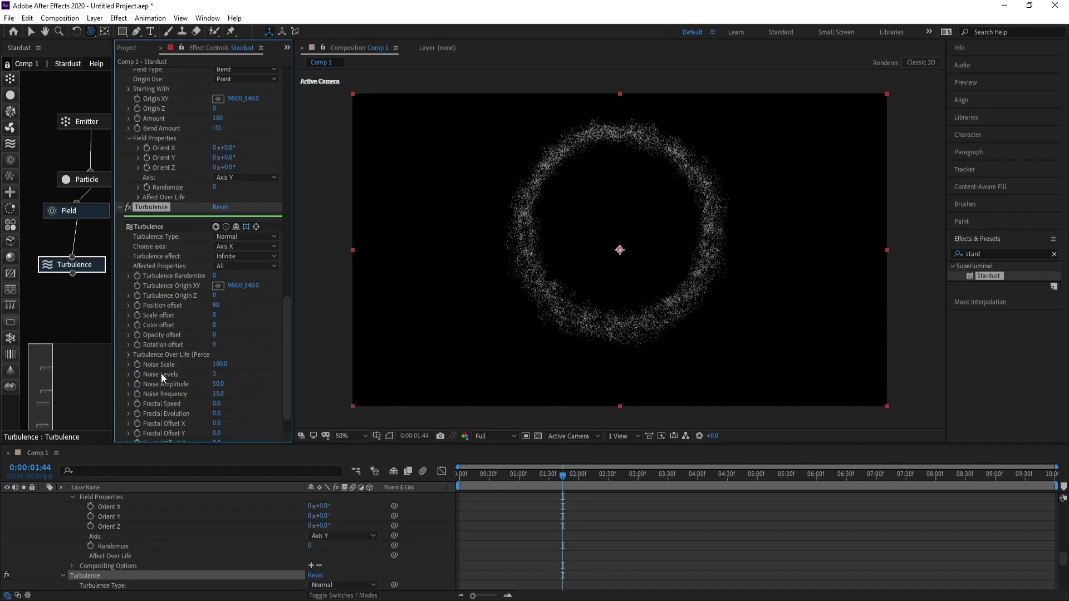
left_click_drag(222, 368, 259, 369)
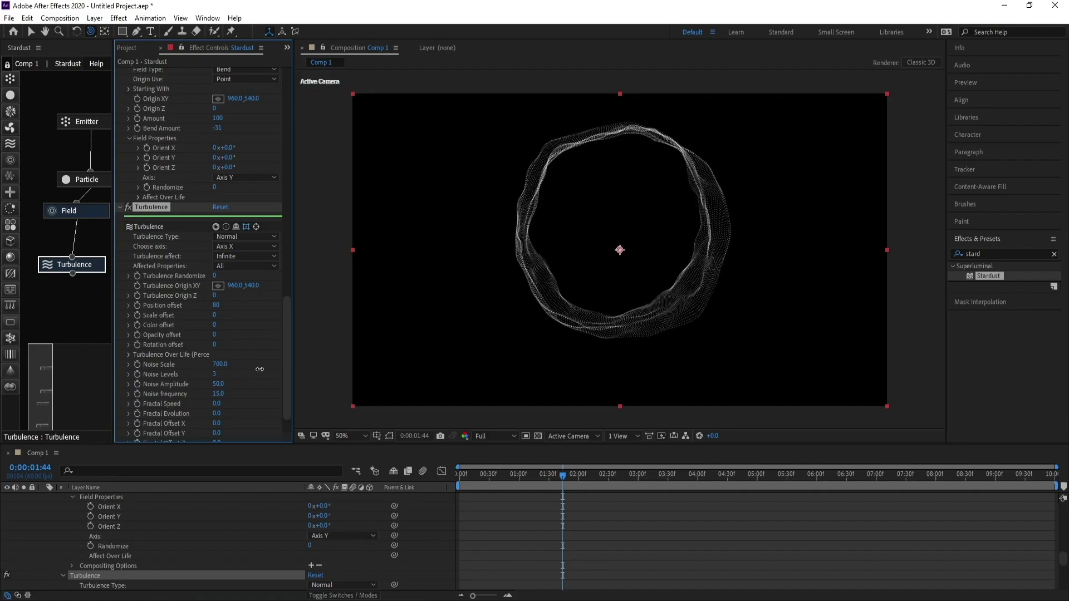
Set the turbulence's Fractal Speed to 7.
scroll(291, 342, "up", 10)
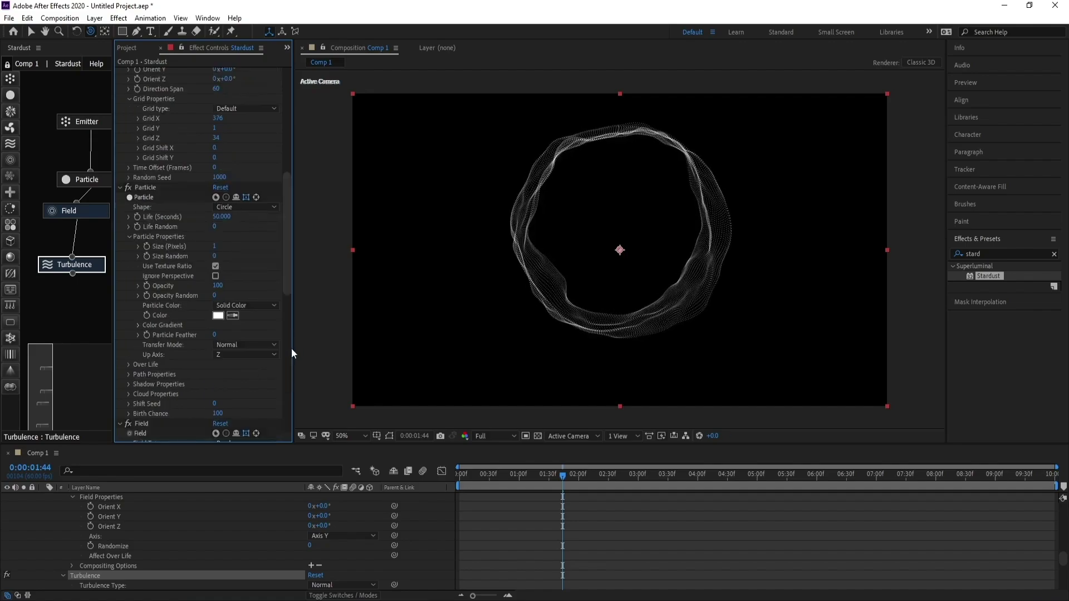
scroll(246, 262, "down", 10)
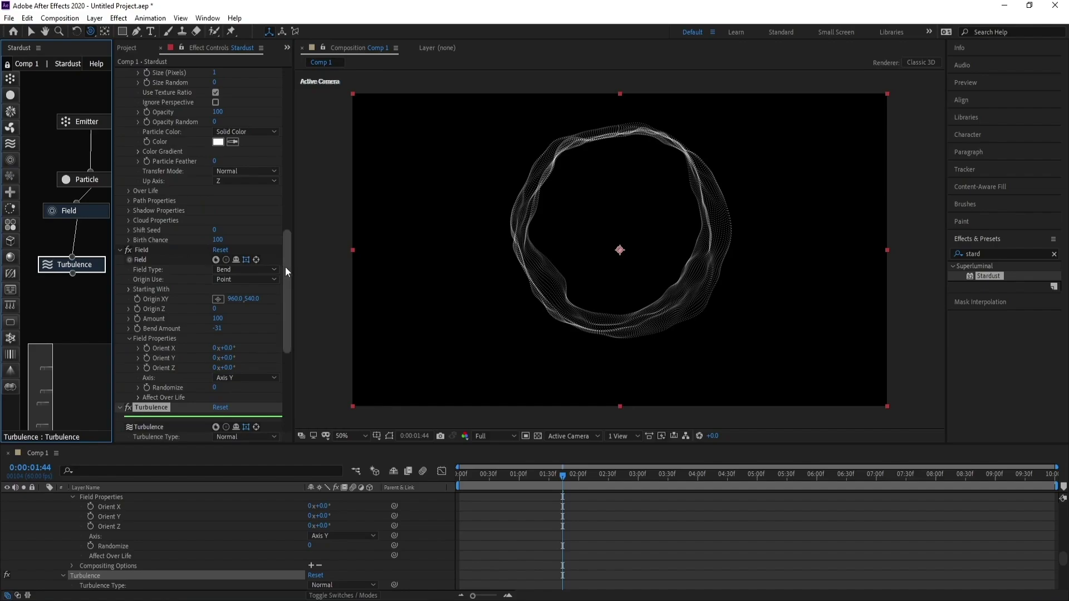
left_click_drag(287, 304, 285, 340)
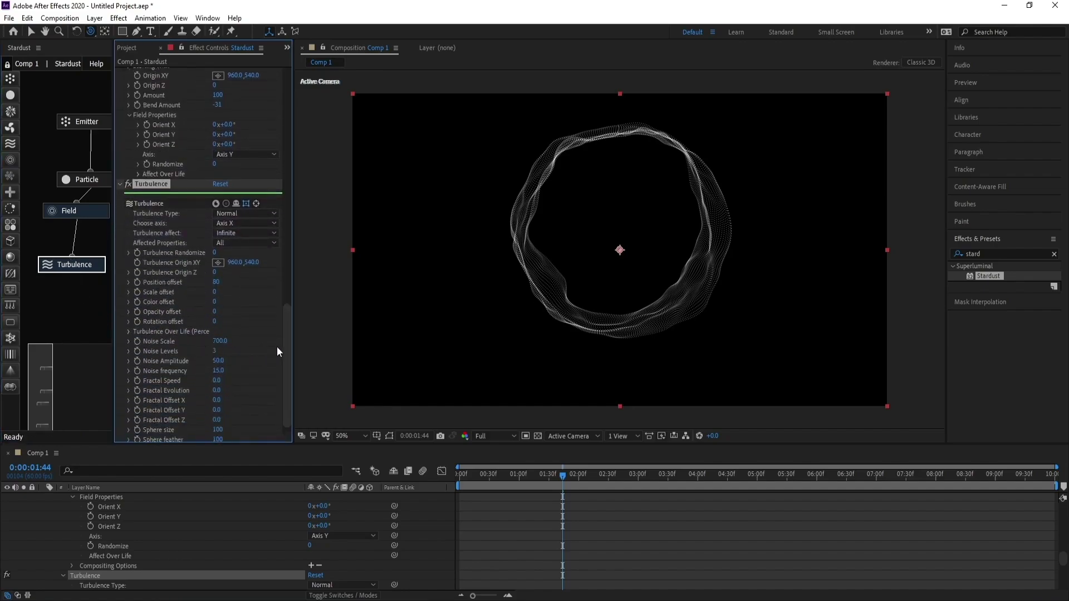
left_click(216, 381)
type("7")
key("Return")
Preview the animated turbulence on the ring from about 0:00:01:44 and stop the playback.
key("space")
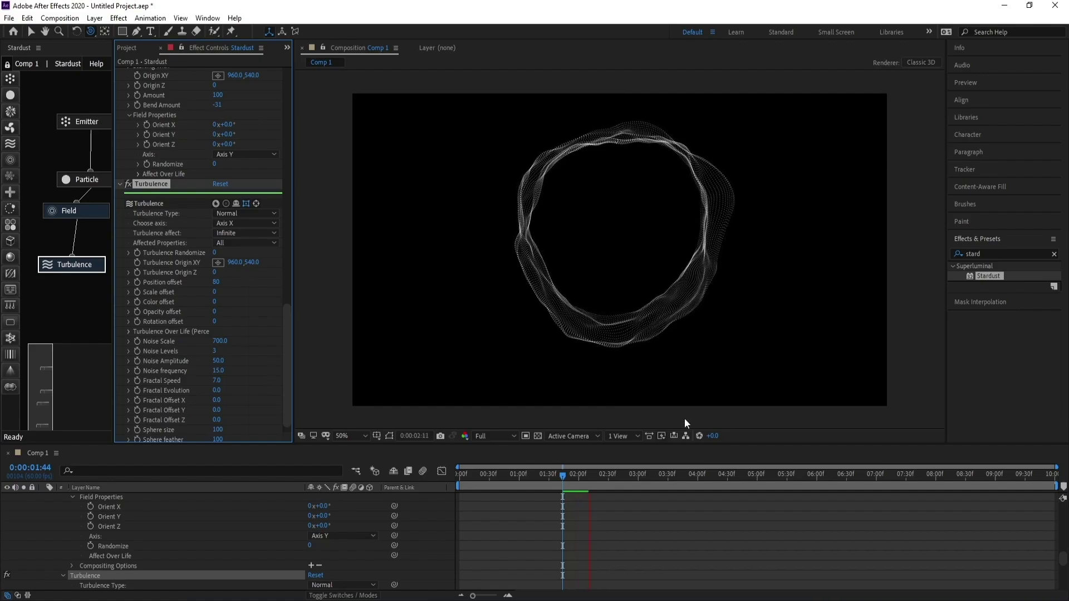
left_click(560, 476)
key("space")
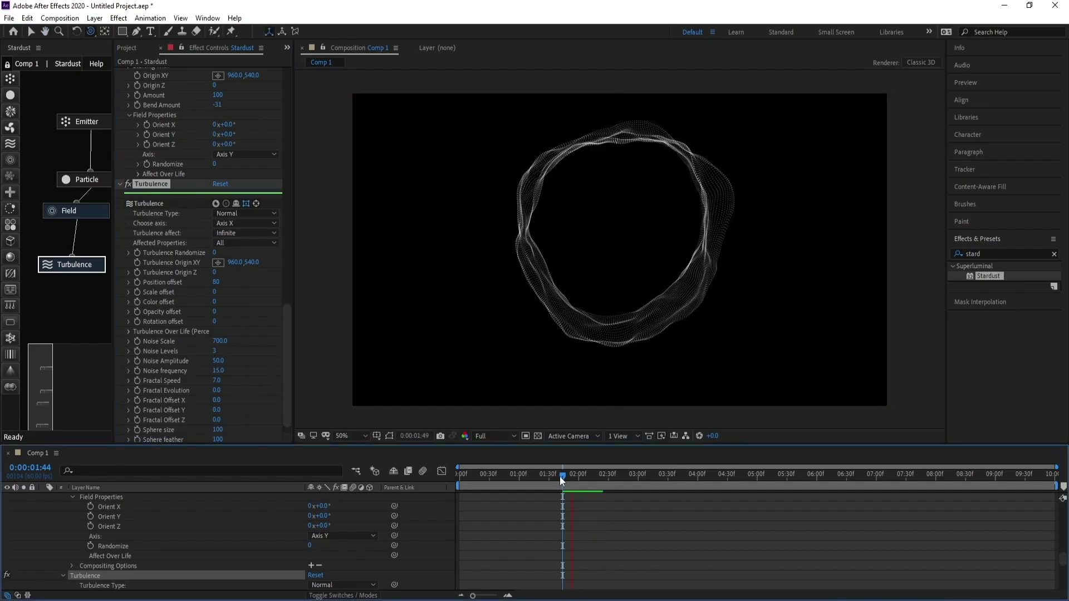
left_click(563, 474)
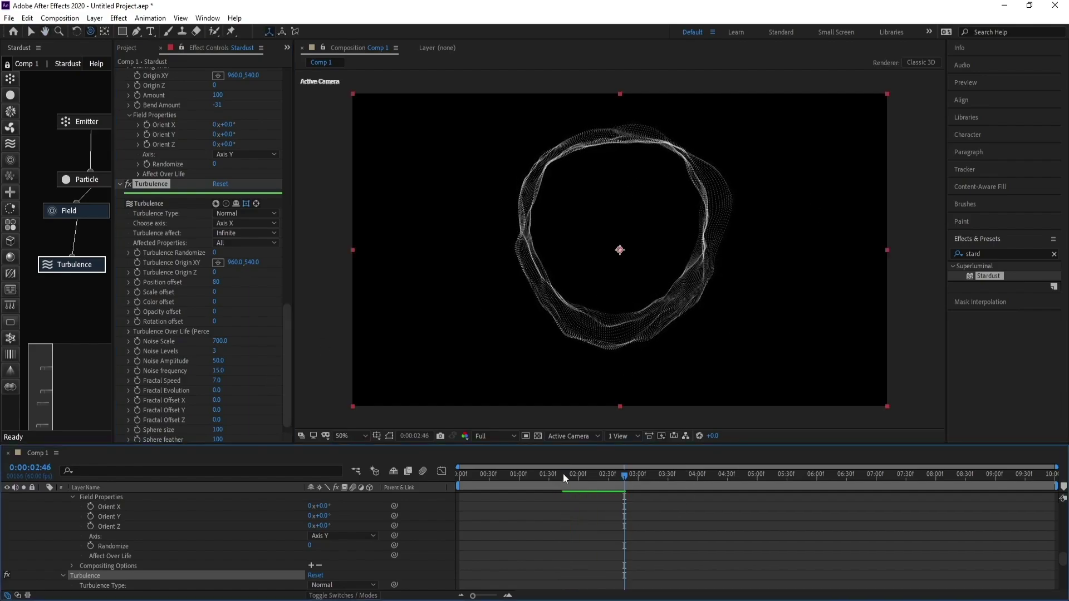
key("space")
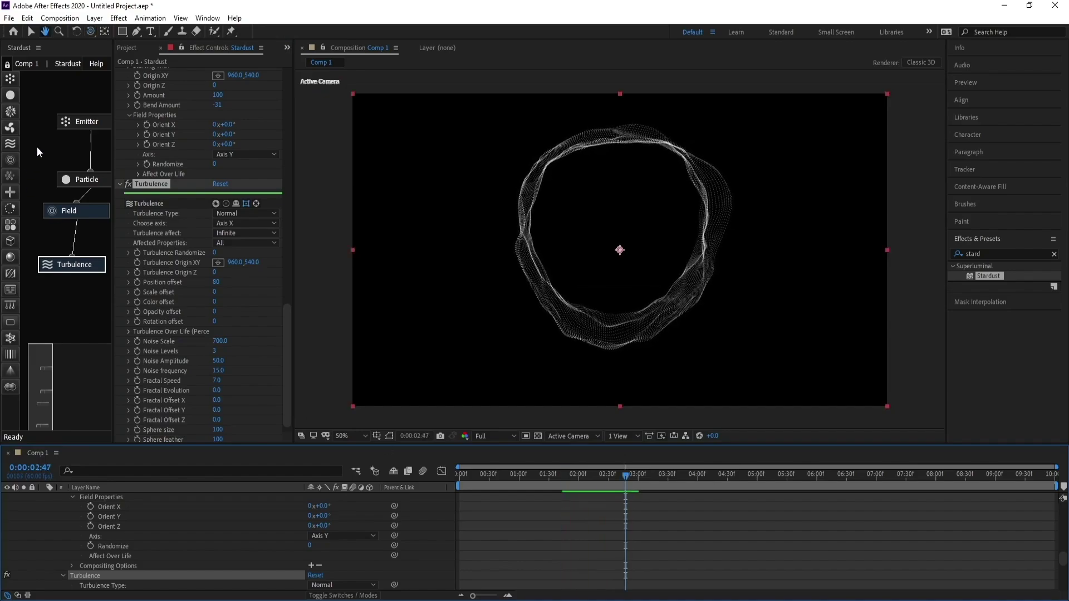
Change the Particle node's solid color to bright blue, 139FF8.
left_click(83, 179)
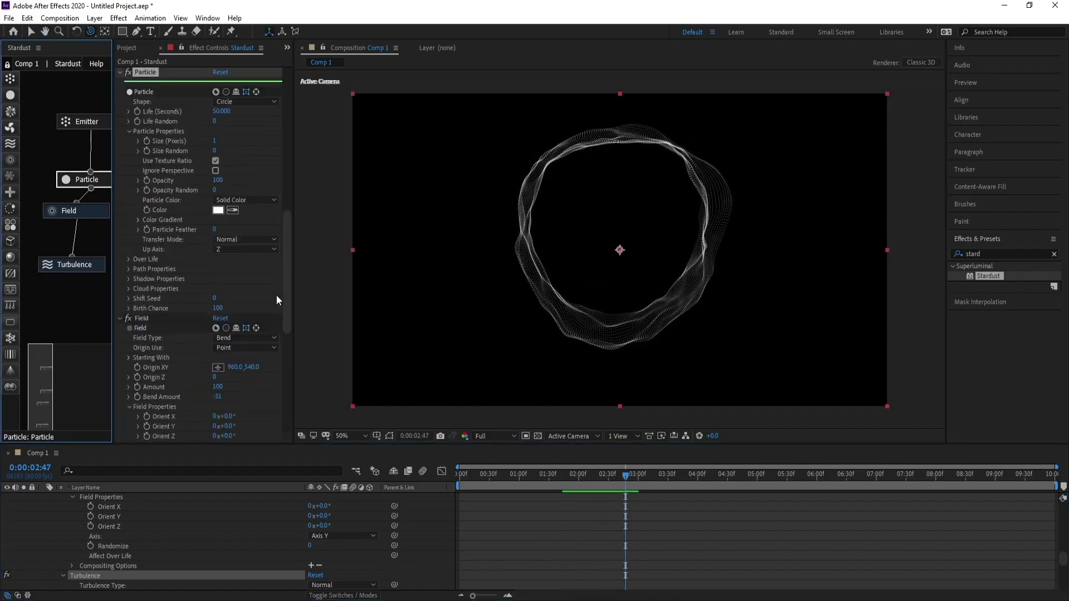
left_click(218, 210)
left_click(240, 300)
left_click(216, 240)
left_click_drag(216, 240, 216, 240)
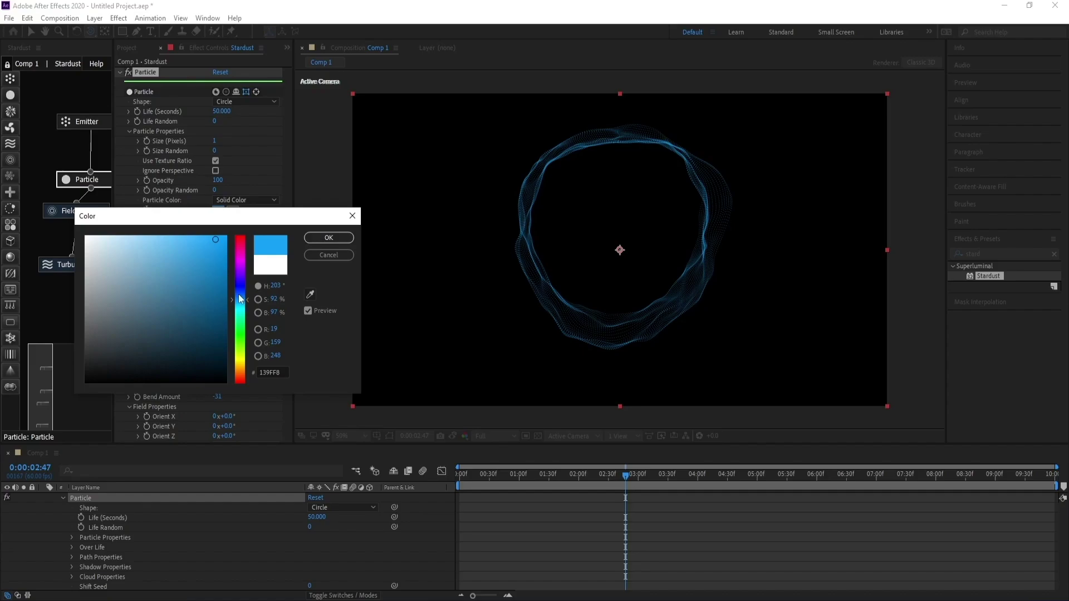
left_click(342, 238)
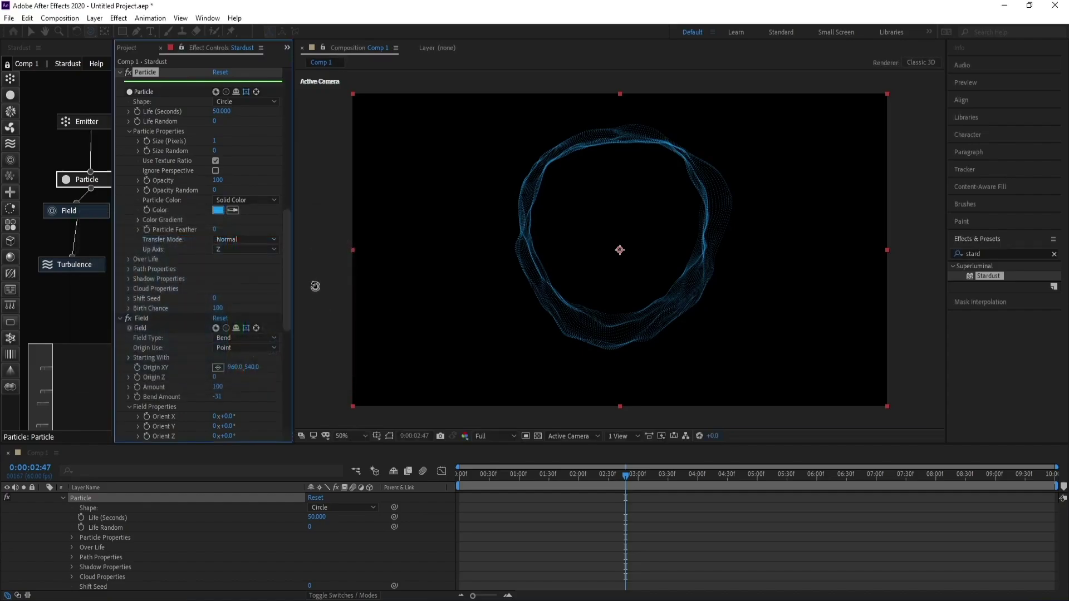
Move the current time to 0:00:02:10 and widen the node graph area to make room for more nodes.
left_click_drag(616, 475, 588, 479)
left_click(69, 265)
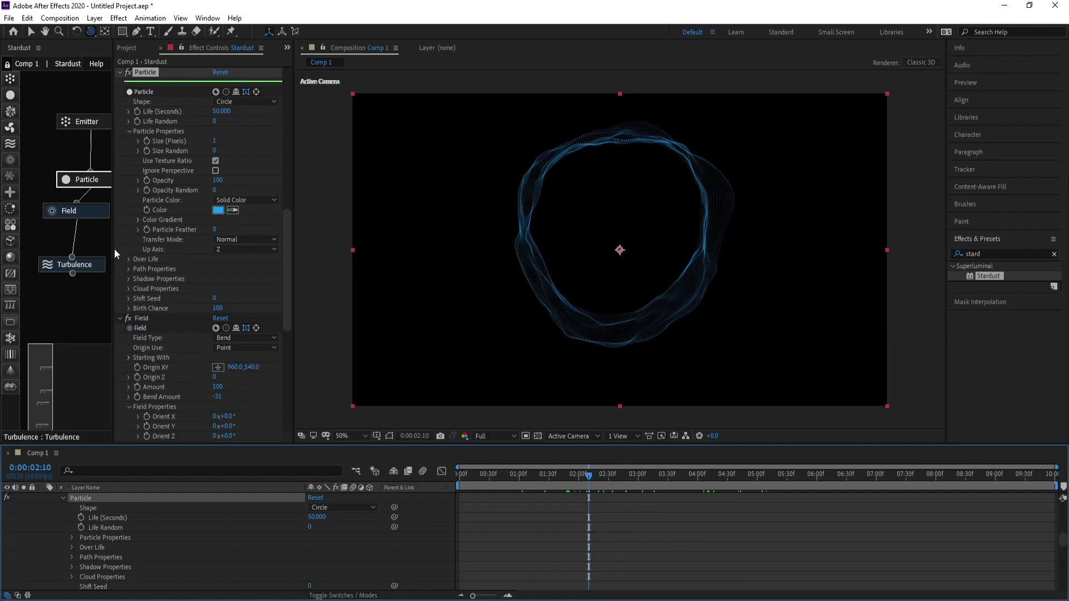
left_click_drag(293, 258, 357, 258)
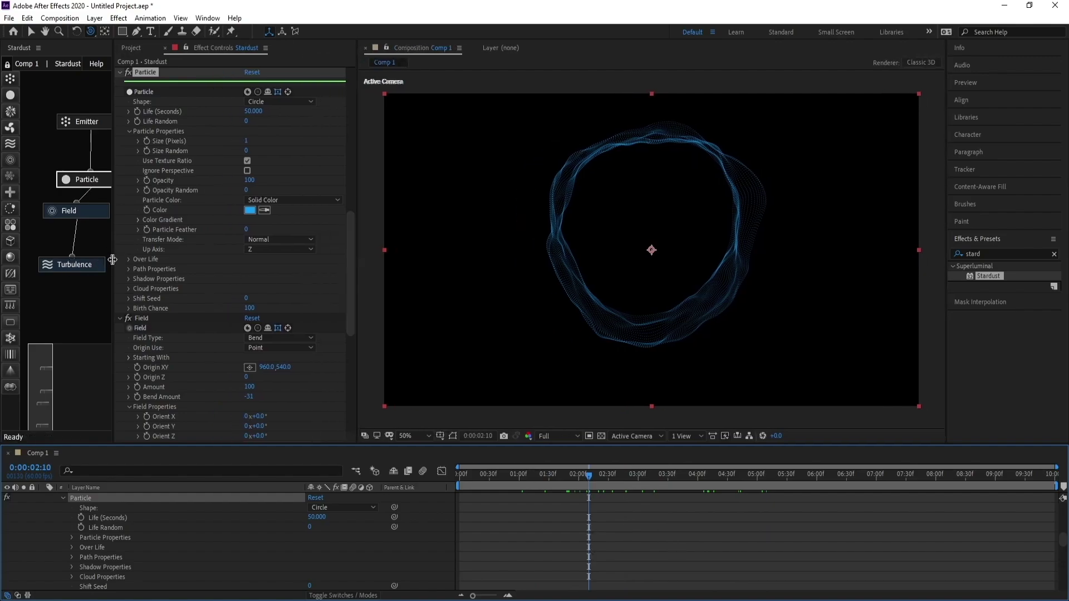
left_click_drag(174, 259, 279, 258)
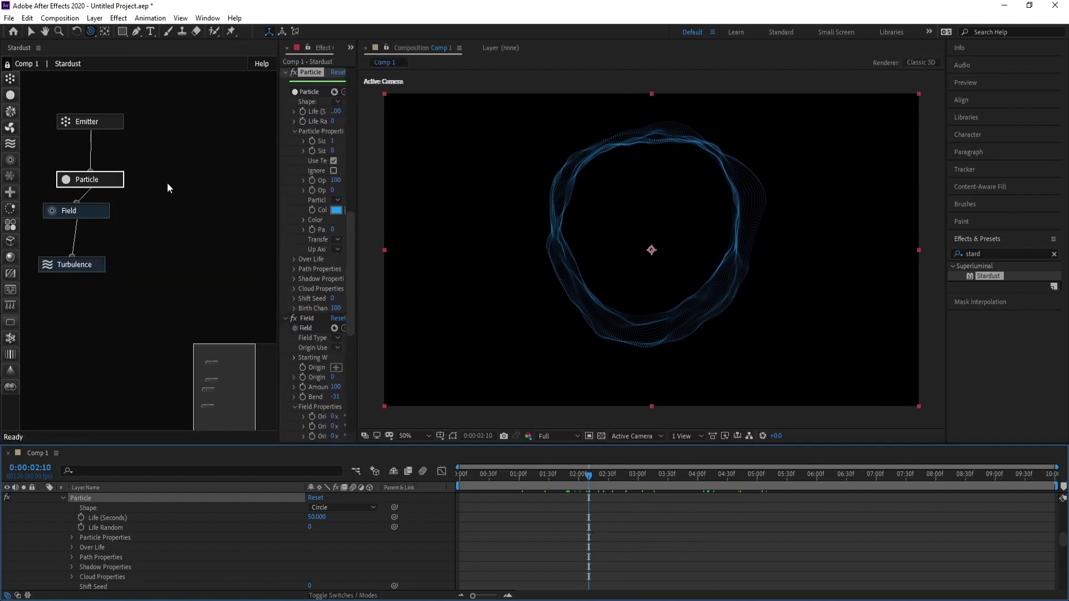
Duplicate the Particle, Field and Turbulence nodes together and arrange the copies as a separate chain beside the originals.
left_click_drag(126, 217, 59, 303)
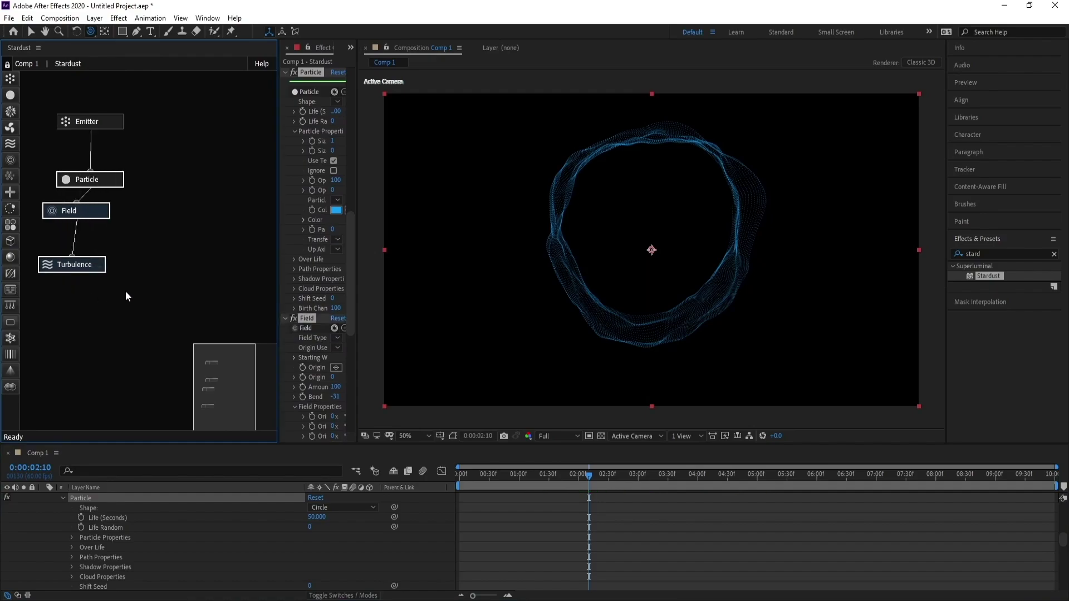
key("ctrl+d")
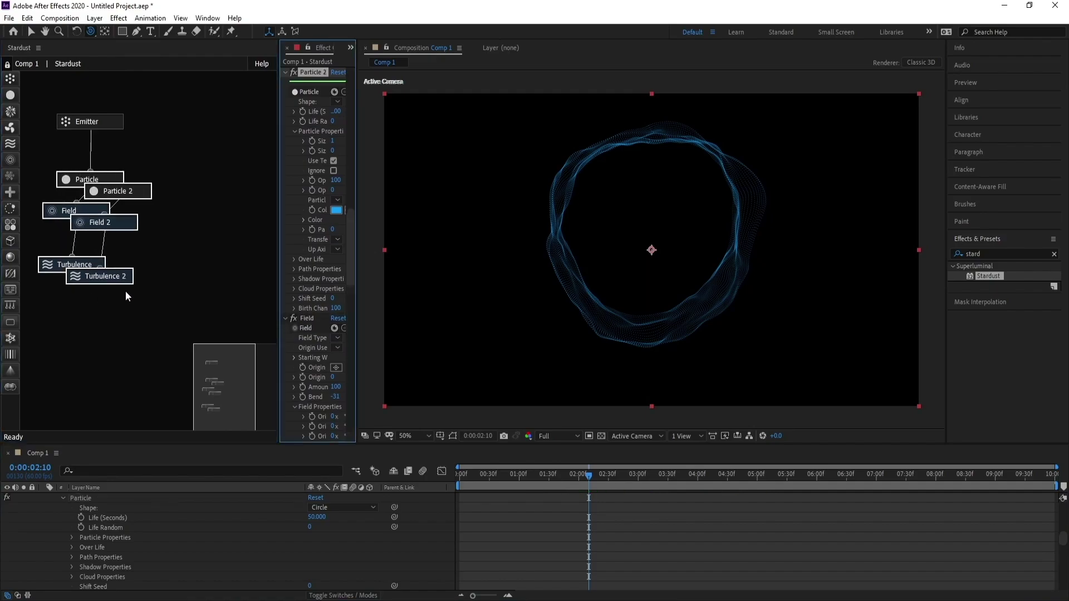
left_click_drag(163, 173, 122, 304)
left_click_drag(143, 199, 200, 153)
left_click(157, 193)
left_click_drag(139, 223, 196, 206)
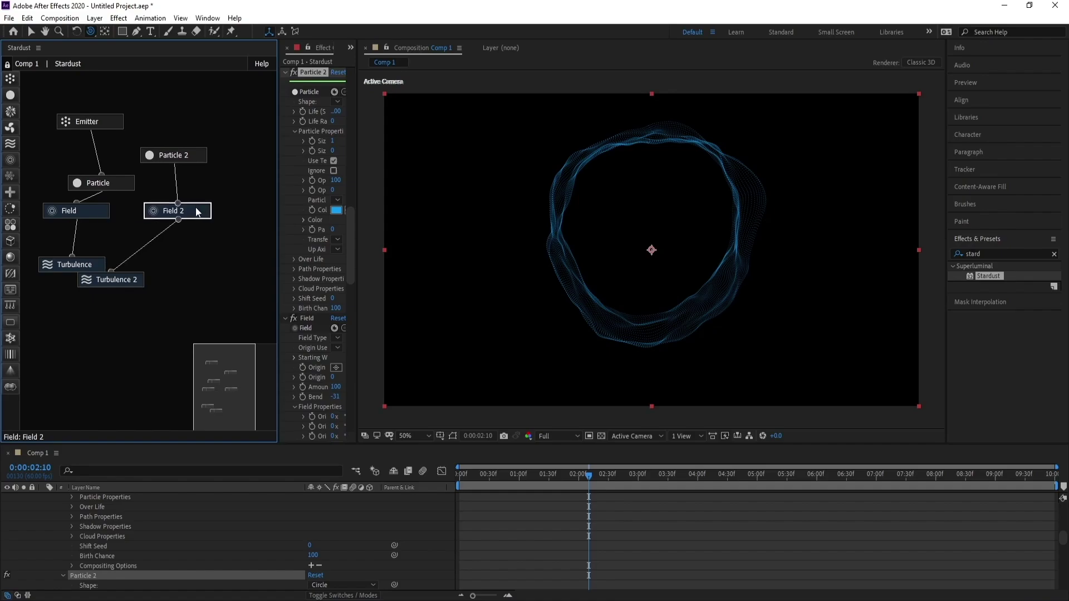
left_click_drag(133, 279, 188, 246)
Line up Particle 2 above Field 2, connect the Emitter to it, and align the original Particle above Field.
left_click(189, 155)
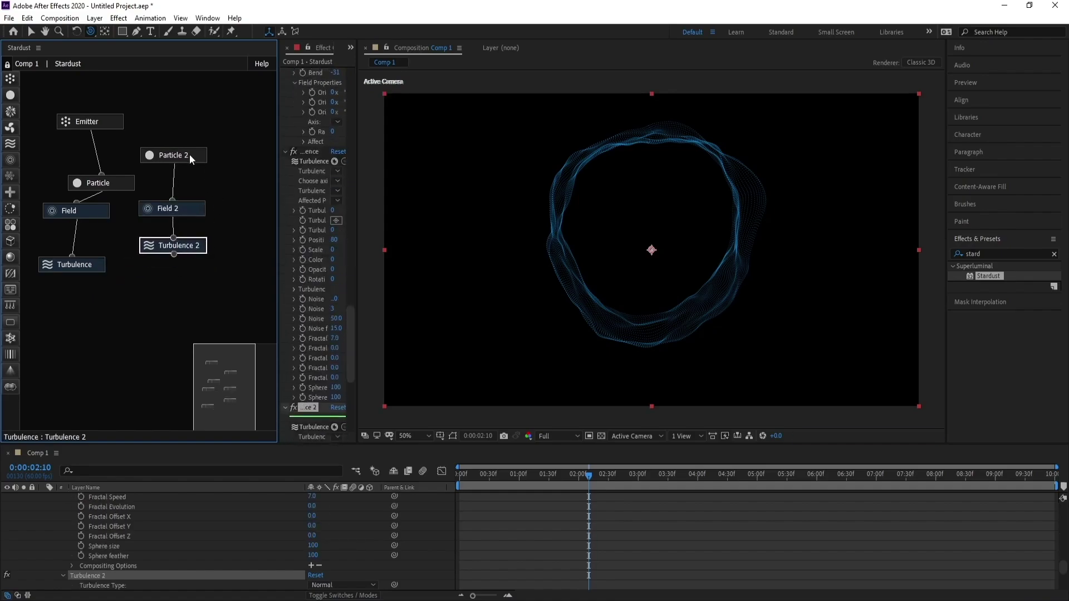
left_click_drag(188, 159, 187, 173)
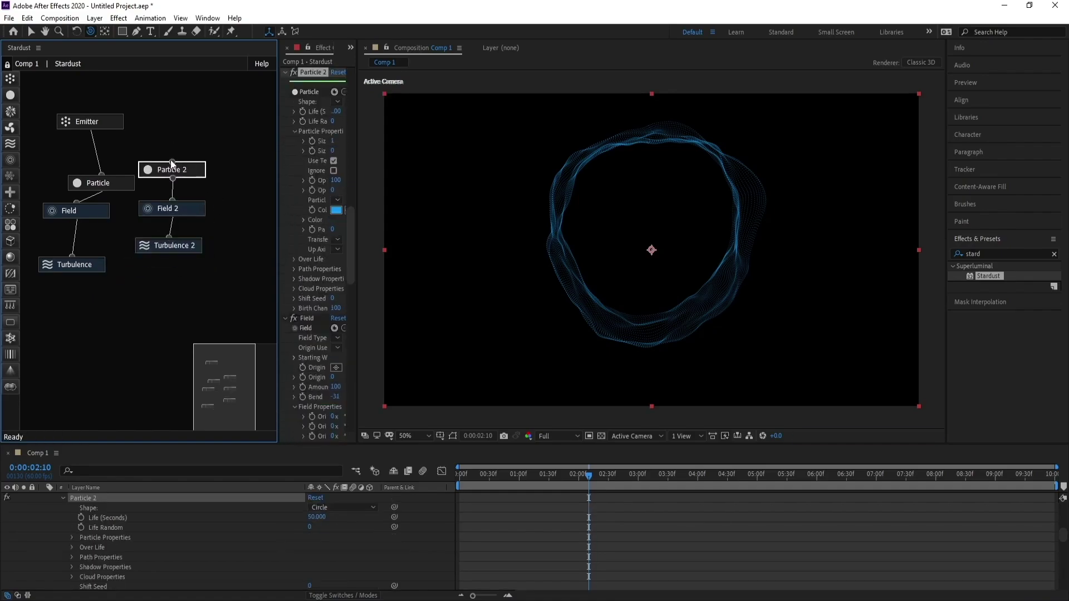
left_click_drag(113, 189, 85, 180)
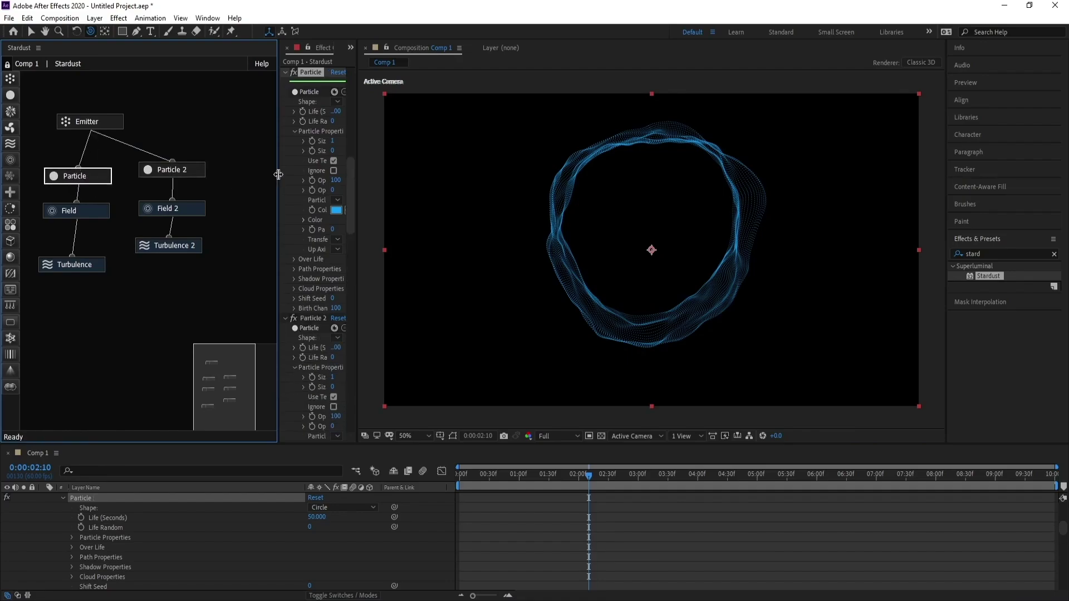
Widen the effect properties area and set Turbulence 2's Fractal Offset Y to 70.
left_click_drag(277, 174, 245, 174)
left_click_drag(357, 149, 443, 302)
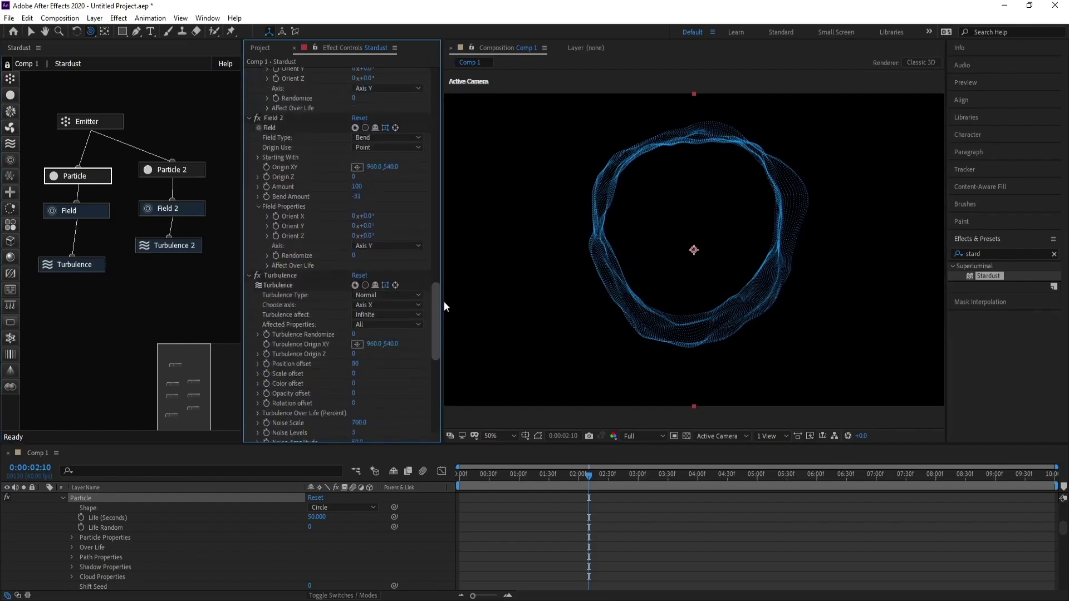
left_click(162, 244)
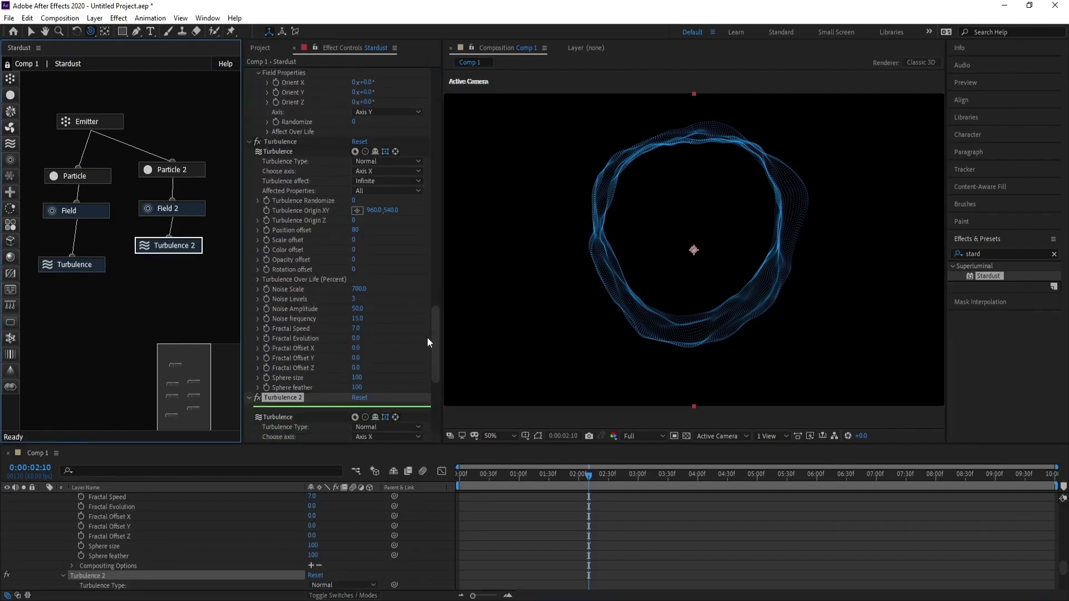
left_click_drag(433, 332, 380, 396)
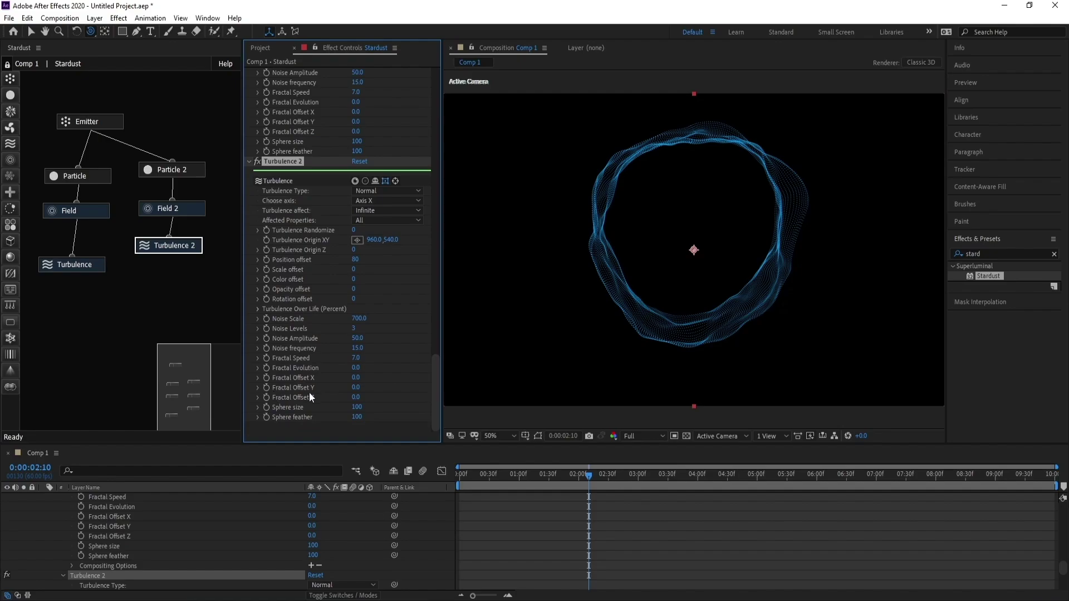
left_click_drag(355, 392, 367, 393)
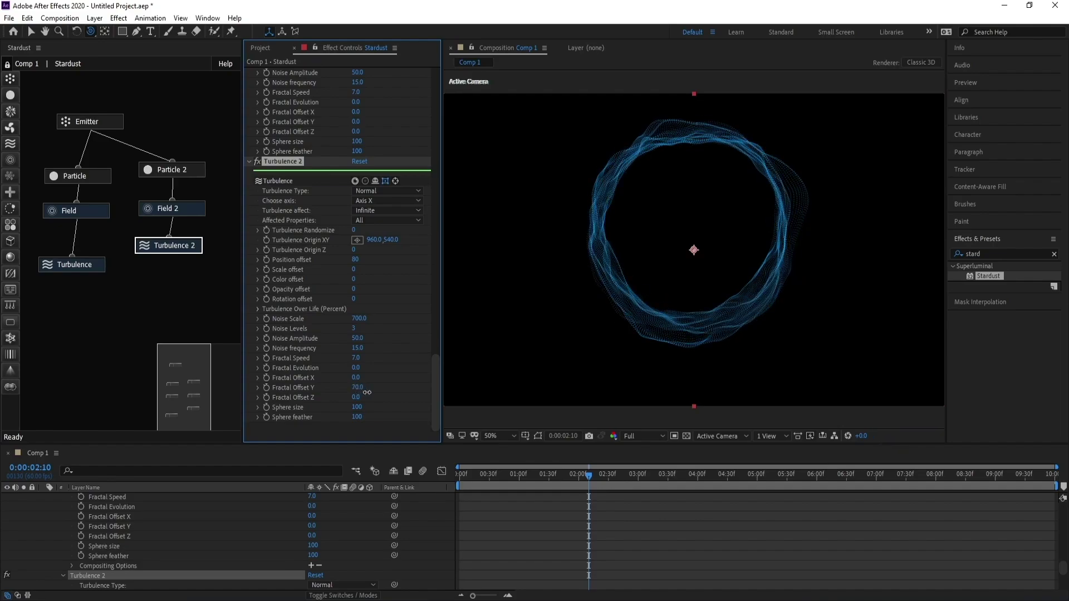
Add a Transform node connected beneath Turbulence 2 and bring its properties into view.
left_click_drag(10, 192, 170, 300)
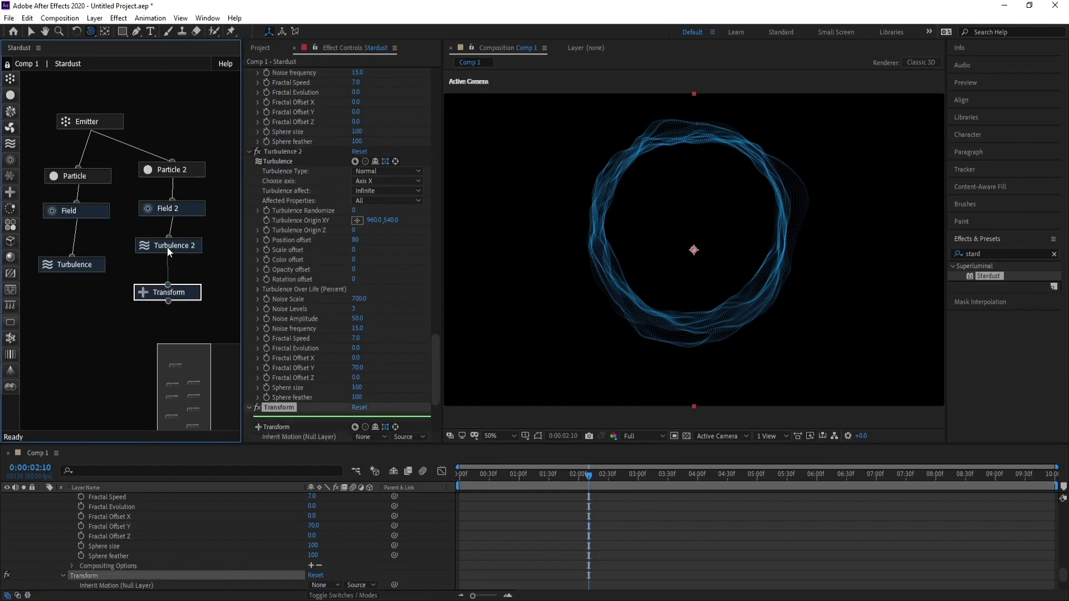
left_click_drag(172, 296, 171, 296)
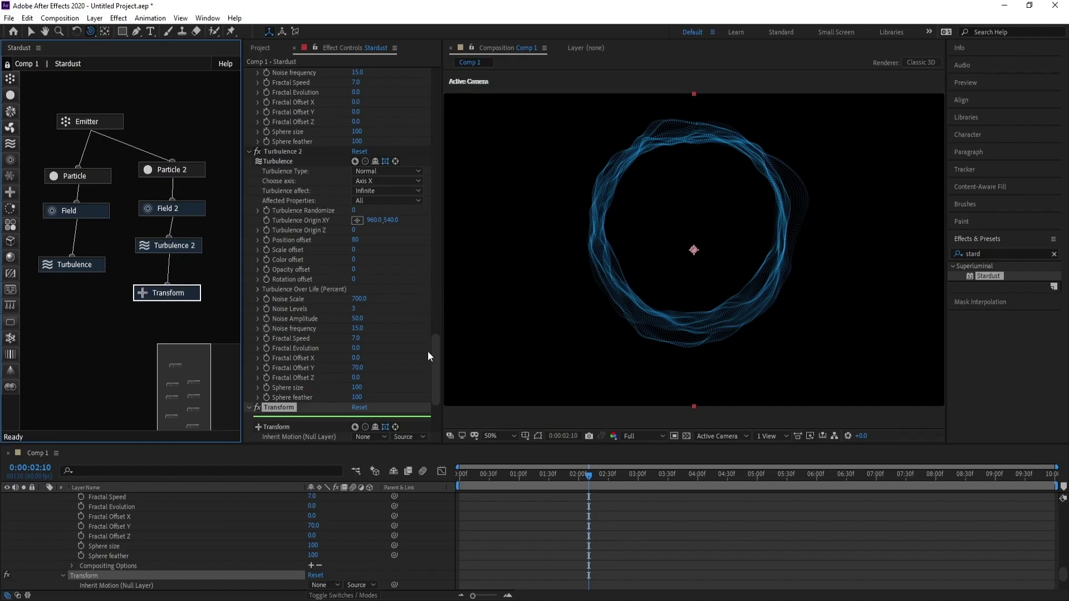
left_click_drag(437, 352, 437, 402)
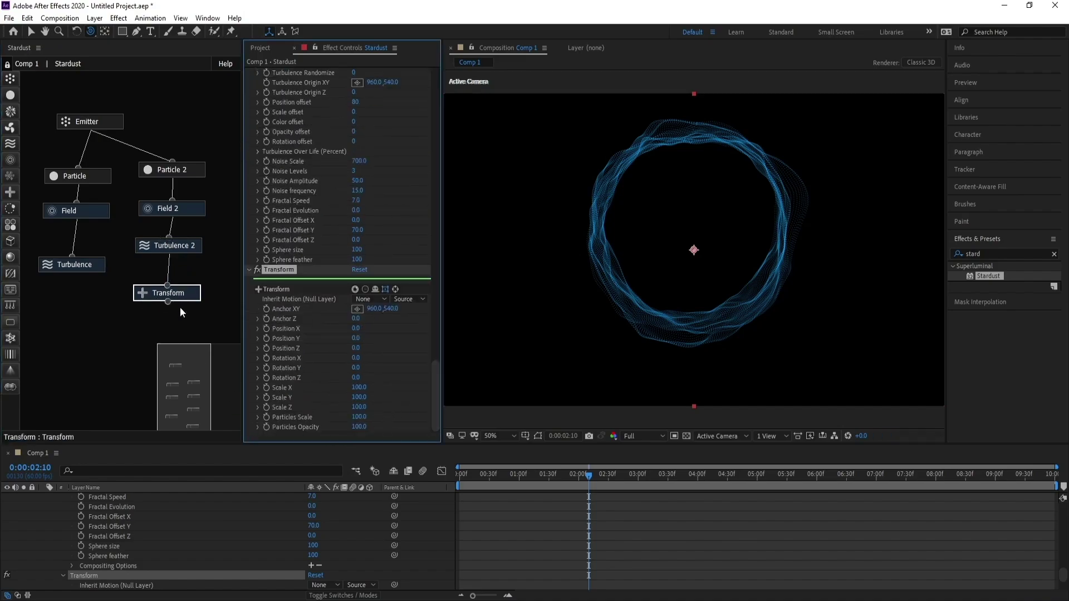
Set the Transform node's Position X to -80 and preview the ring's animation.
mouse_move(357, 333)
left_mouse_down()
mouse_move(348, 336)
mouse_move(357, 340)
left_mouse_up()
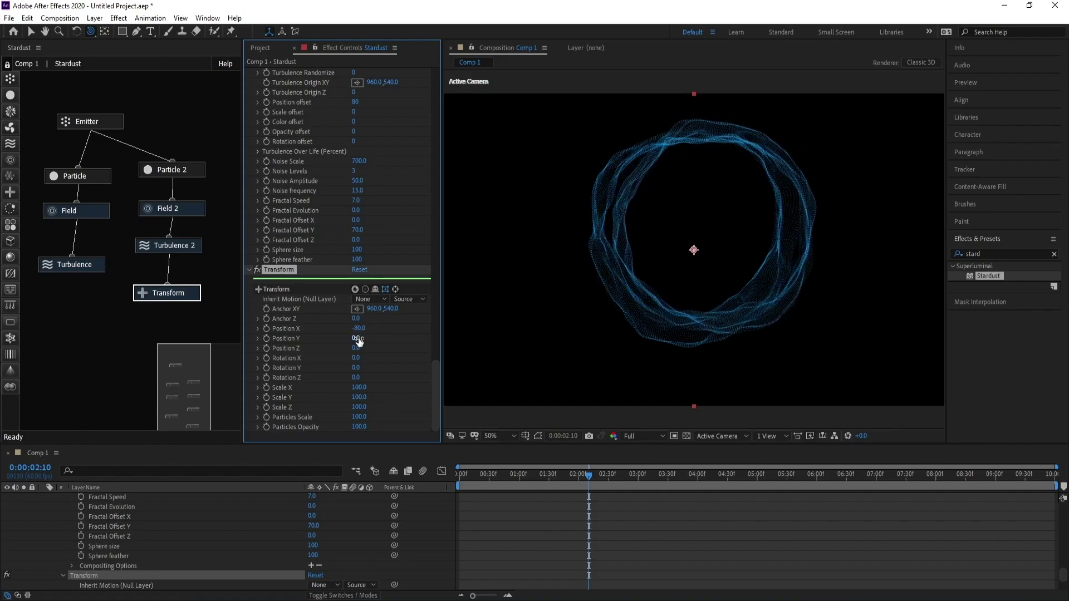
left_click(587, 476)
left_click(593, 477)
key("space")
Change Particle 2's color to orange (F87A13) and inspect the rings at 0:00:03:34.
left_click(189, 177)
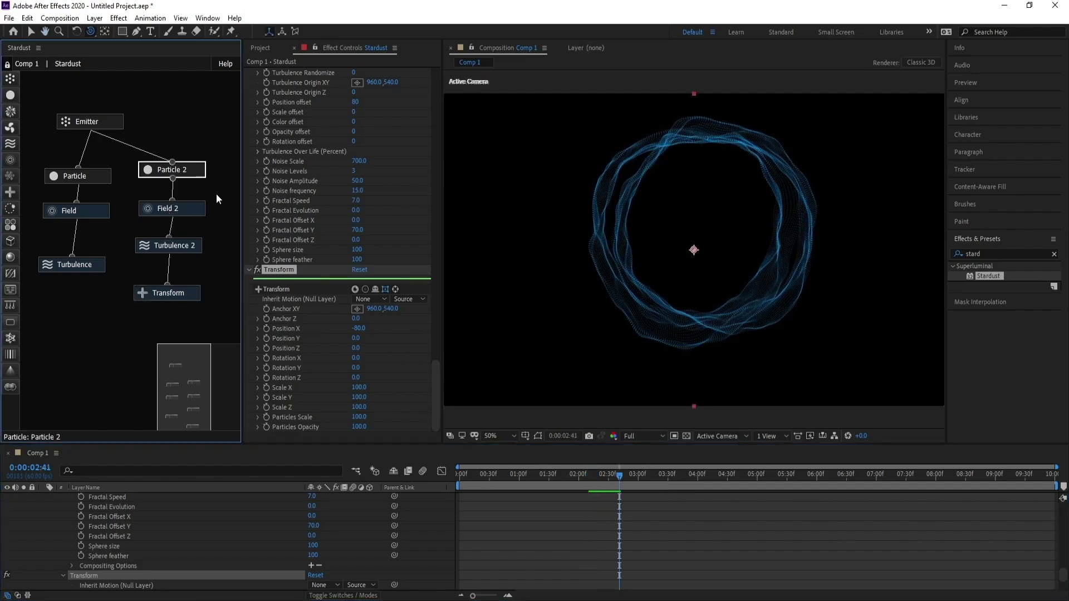
left_click(357, 210)
left_click_drag(244, 361, 244, 377)
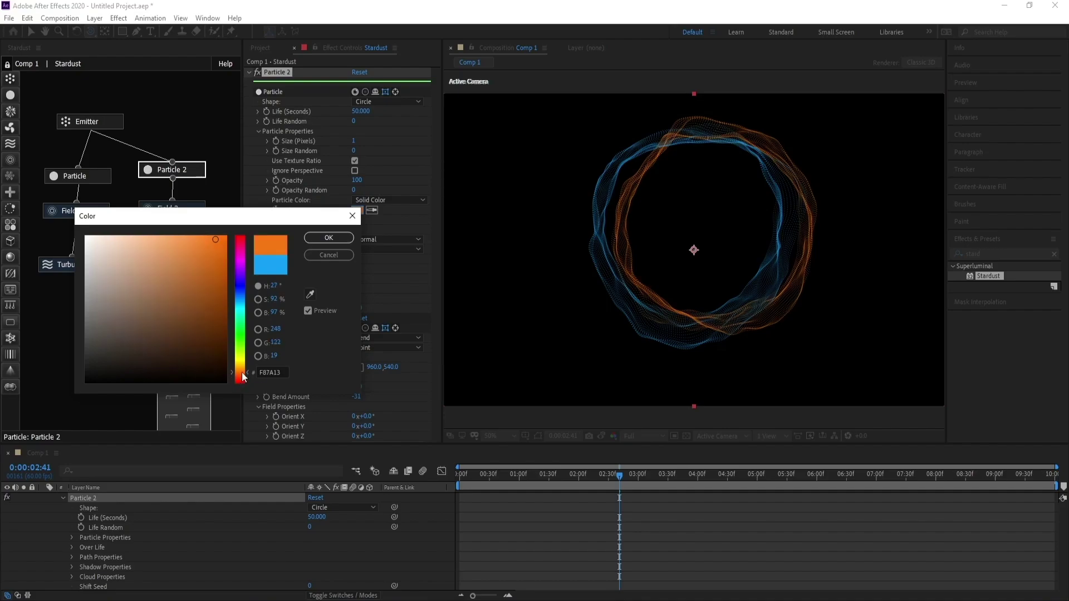
left_click(346, 239)
left_click_drag(618, 480, 672, 479)
Duplicate the Particle, Field and Turbulence nodes and arrange the copies as a separate chain beside the original Particle chain.
left_click_drag(33, 323, 112, 167)
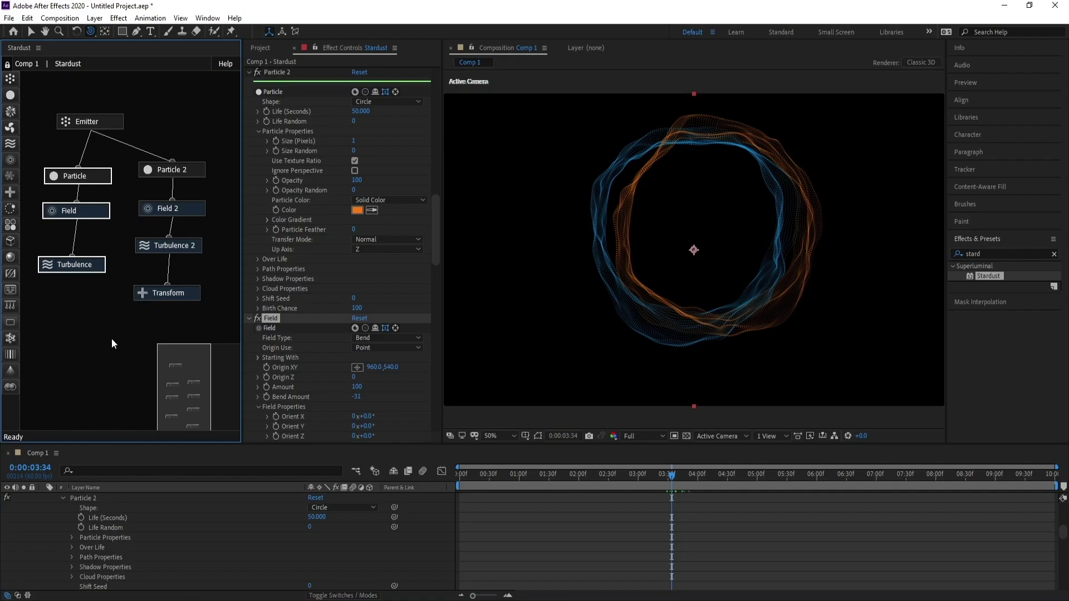
key("ctrl+d")
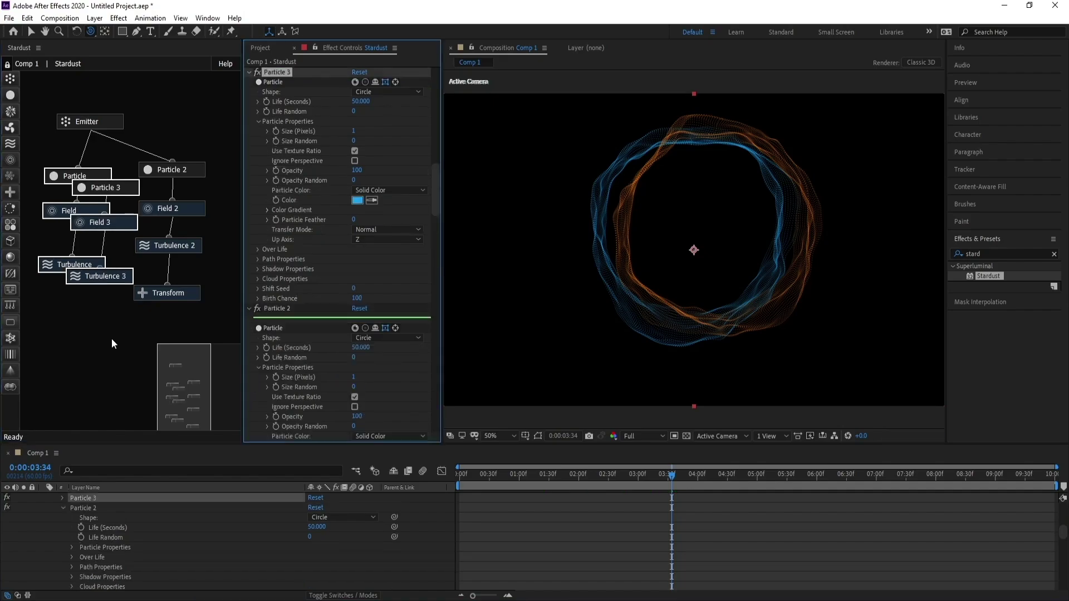
left_click(97, 190)
left_click_drag(98, 190, 48, 147)
left_click(120, 165)
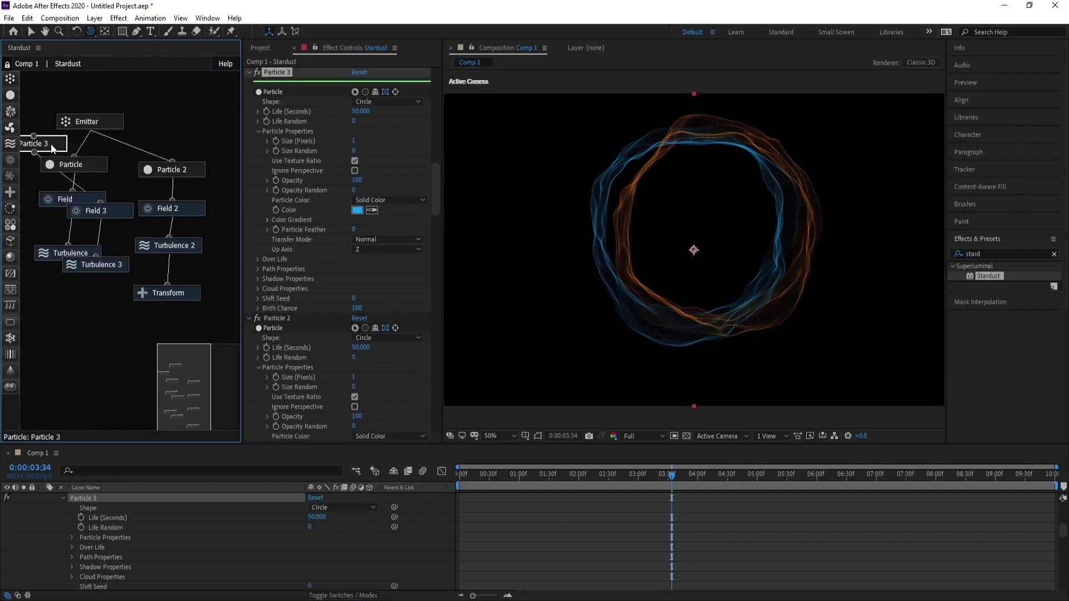
mouse_move(174, 383)
left_mouse_down()
mouse_move(160, 393)
mouse_move(168, 386)
left_mouse_up()
left_click_drag(128, 198, 51, 202)
left_click_drag(100, 229, 42, 263)
Connect the Emitter to Particle 3 and align the nodes of the Particle and Particle 3 chains.
mouse_move(54, 129)
left_mouse_down()
mouse_move(47, 160)
mouse_move(58, 148)
left_mouse_up()
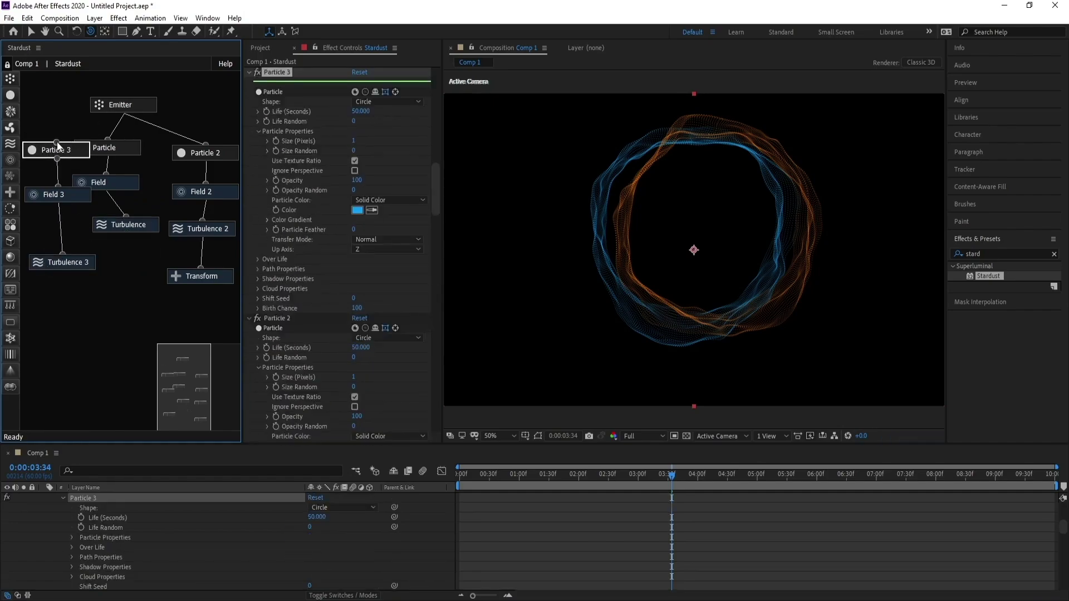
left_click_drag(127, 150, 152, 146)
left_click_drag(119, 184, 144, 179)
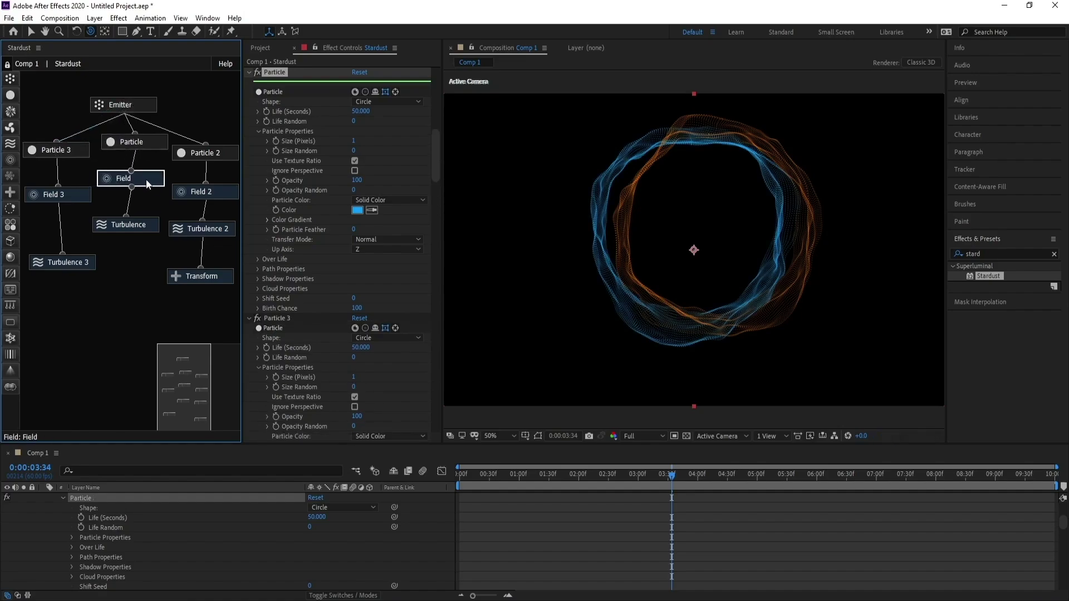
left_click_drag(134, 225, 138, 223)
left_click_drag(58, 198, 53, 200)
left_click_drag(70, 268, 68, 253)
Add a new Turbulence node beneath Turbulence 3 and set its Position offset to 80.
left_click_drag(10, 144, 63, 286)
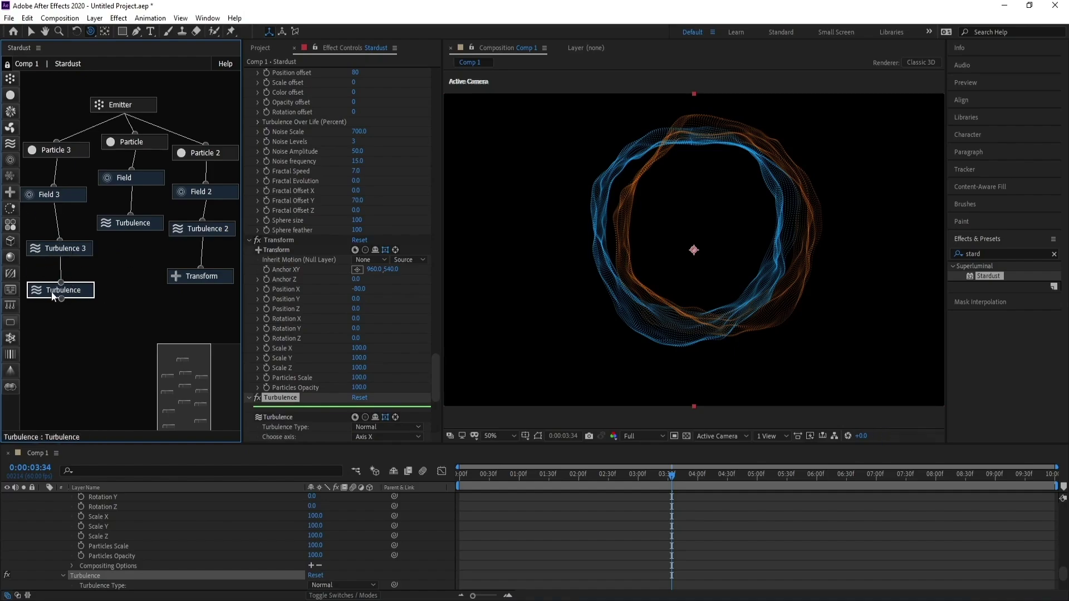
left_click_drag(433, 367, 436, 386)
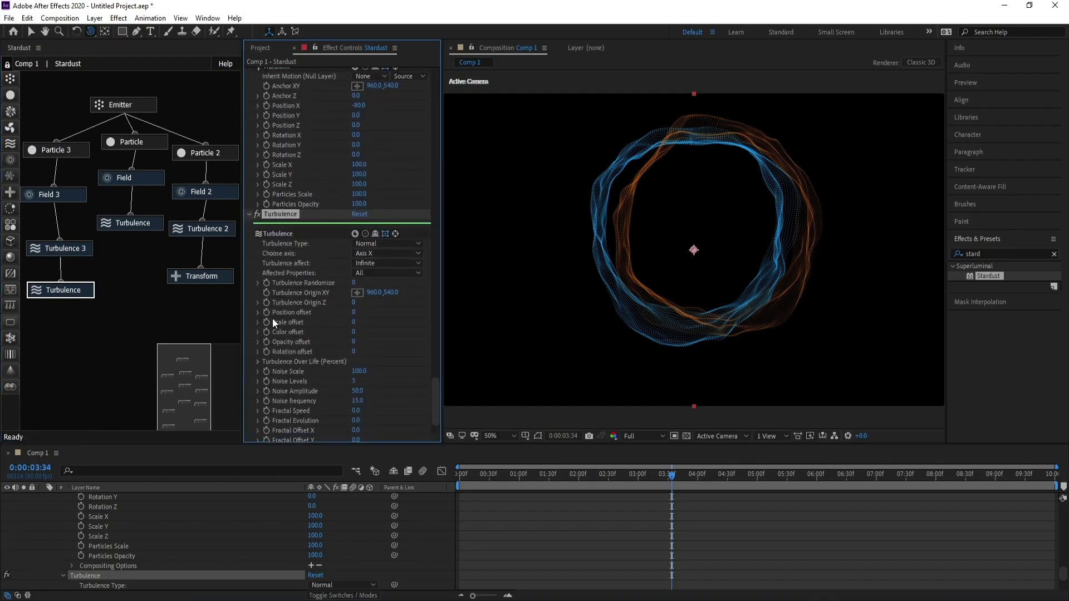
left_click(354, 313)
type("80")
key("Return")
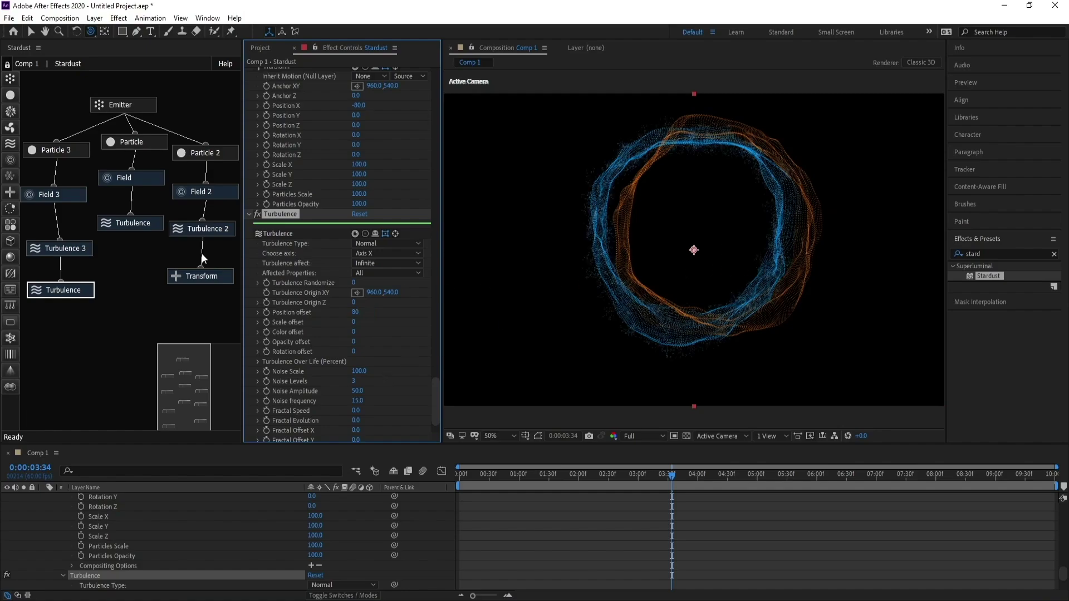
Try Particle 3 at size 3, then set its size to 2 pixels and its Birth Chance to 5.
left_click(61, 153)
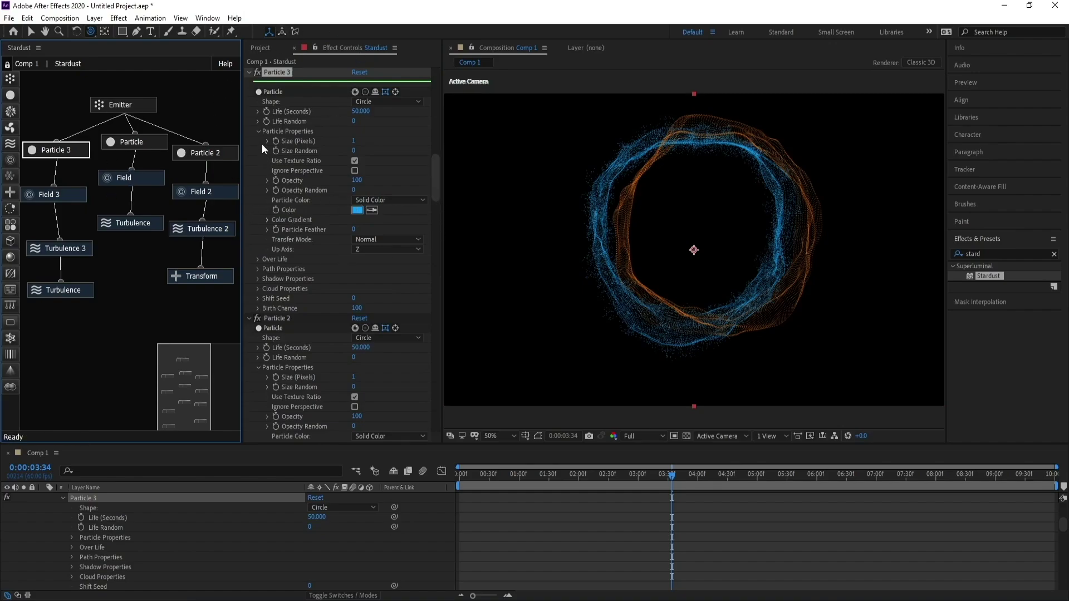
left_click(354, 142)
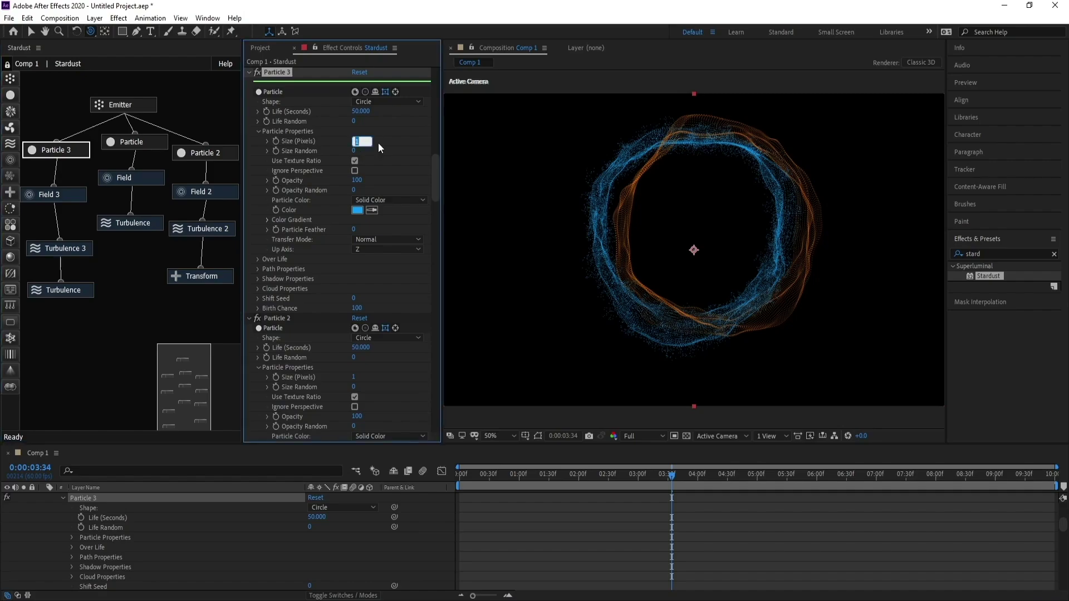
key("Return")
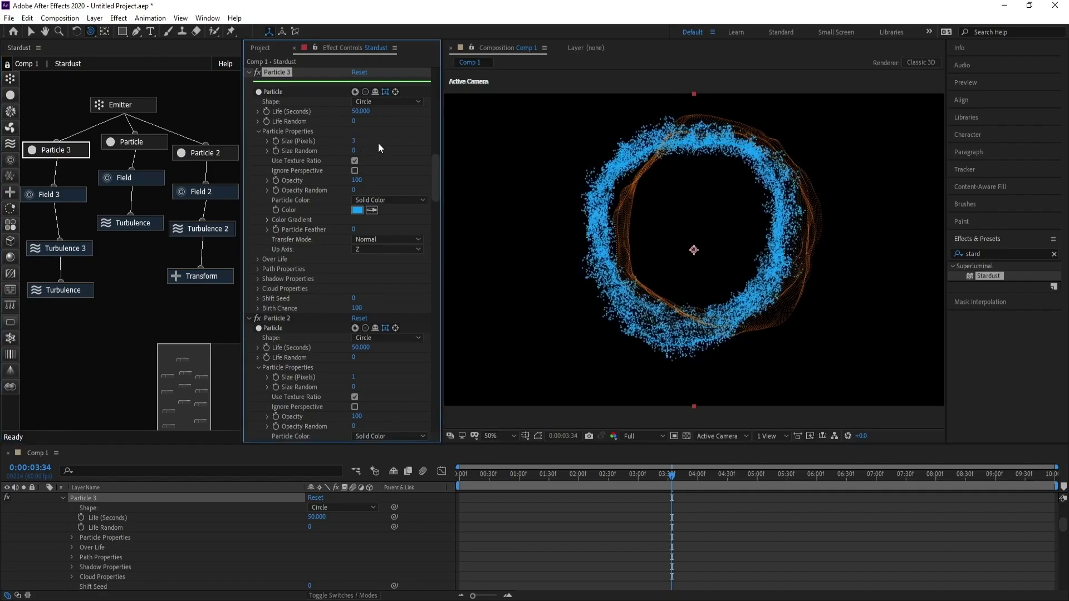
left_click(353, 142)
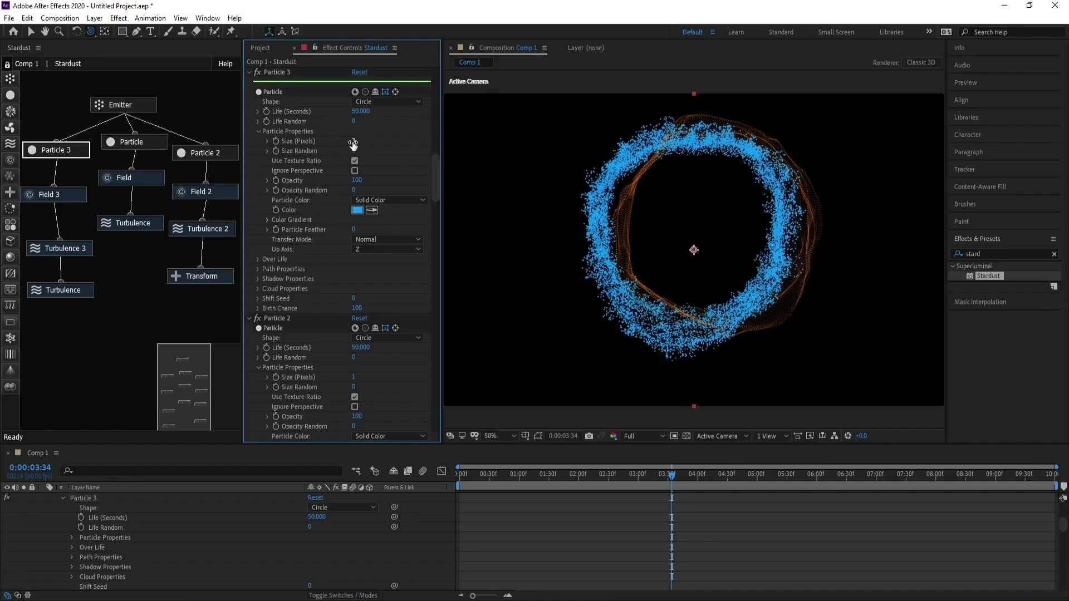
key("Return")
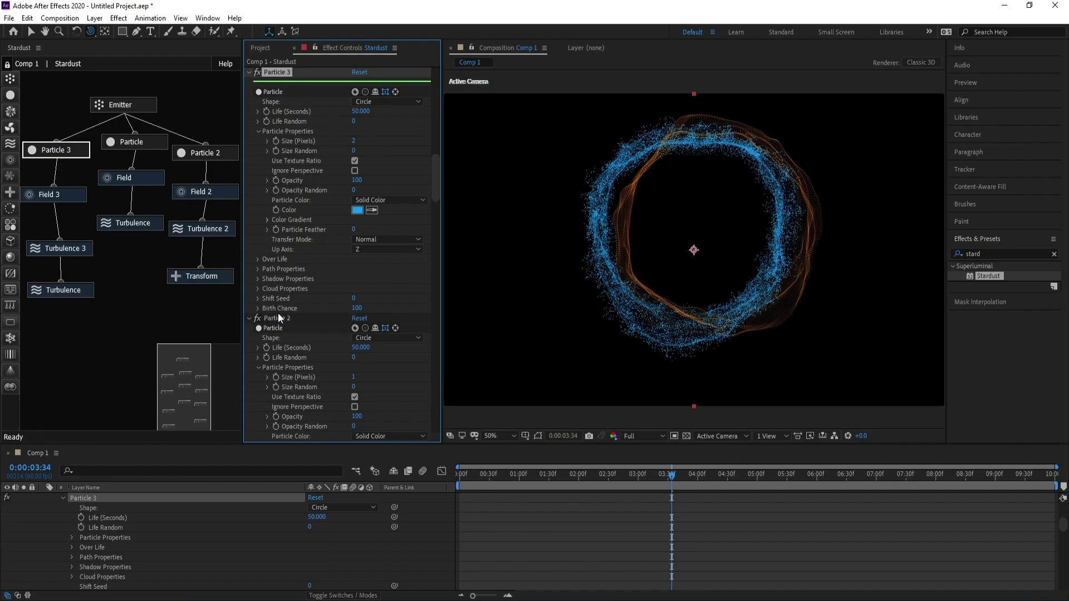
left_click_drag(357, 310, 346, 313)
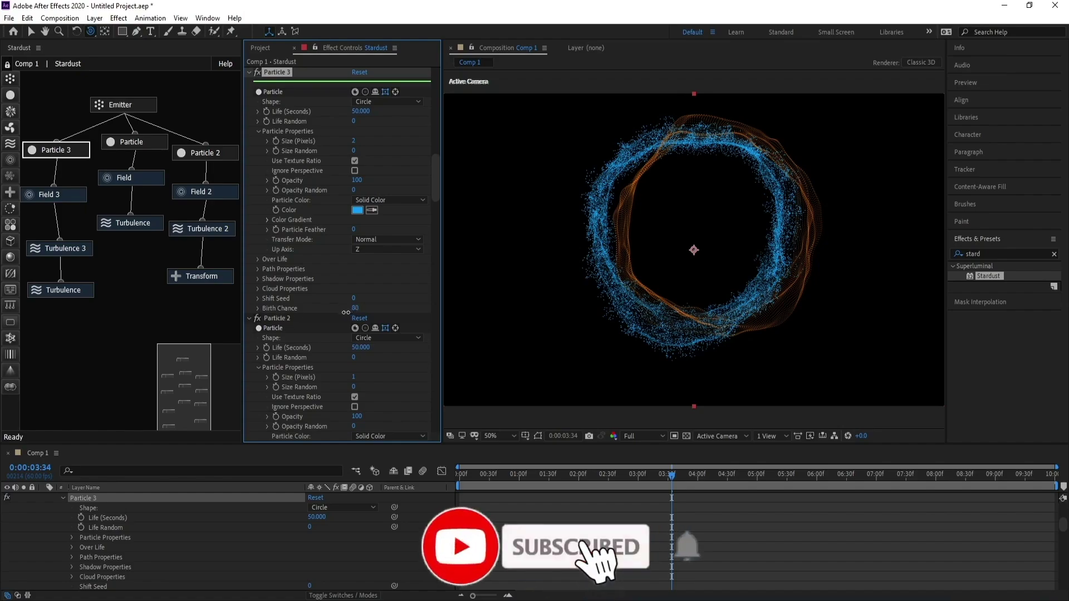
left_click(357, 310)
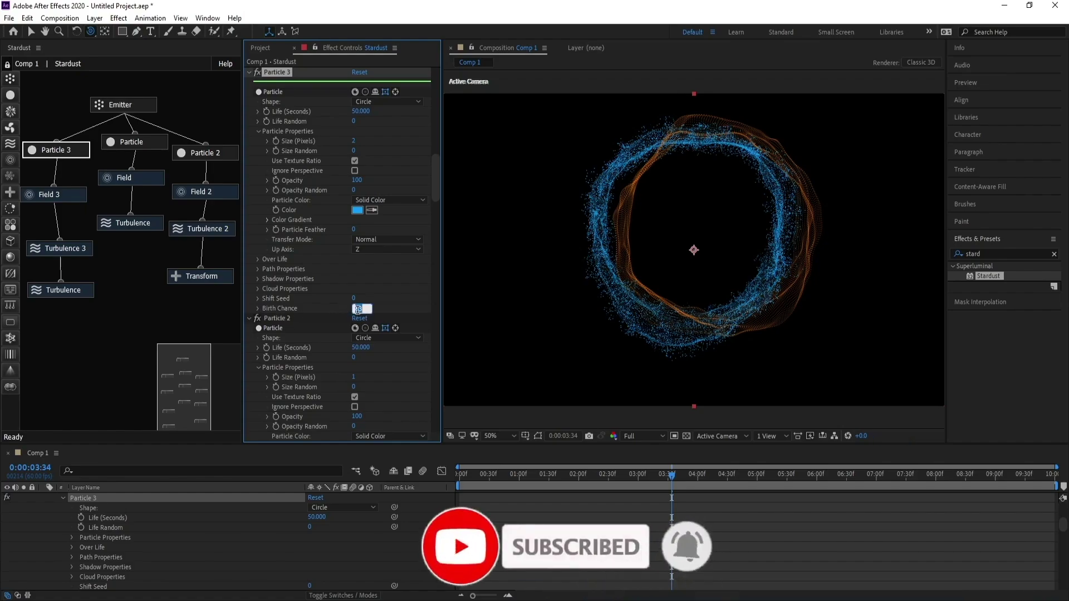
type("5")
key("Return")
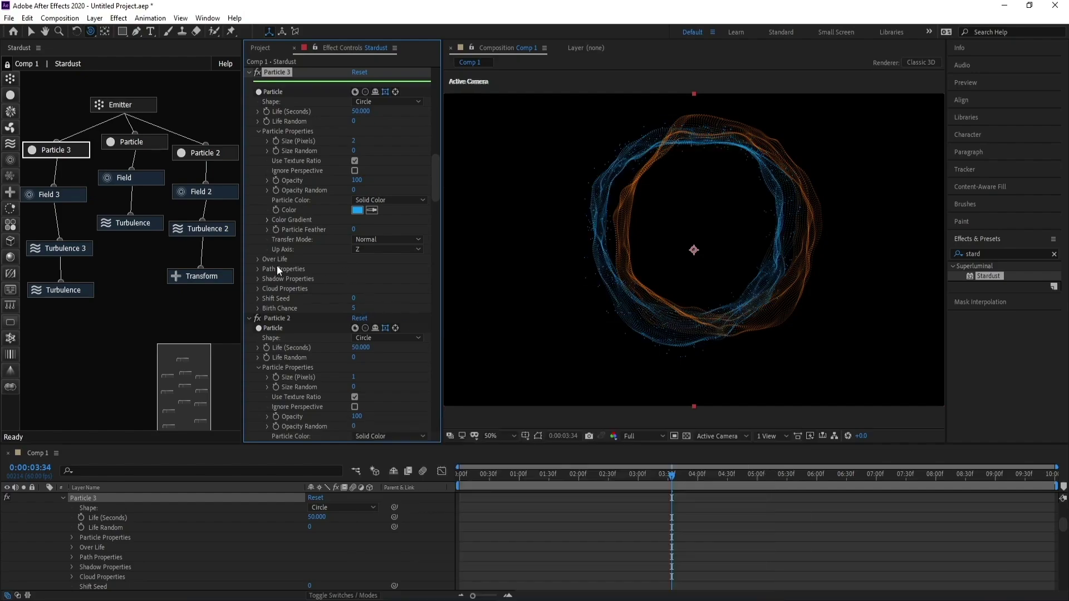
Set Particle 3's size to 3 pixels, Size Random to 100 and Life Random to 23.
left_click(354, 141)
type("3")
key("Return")
left_click_drag(354, 150, 431, 160)
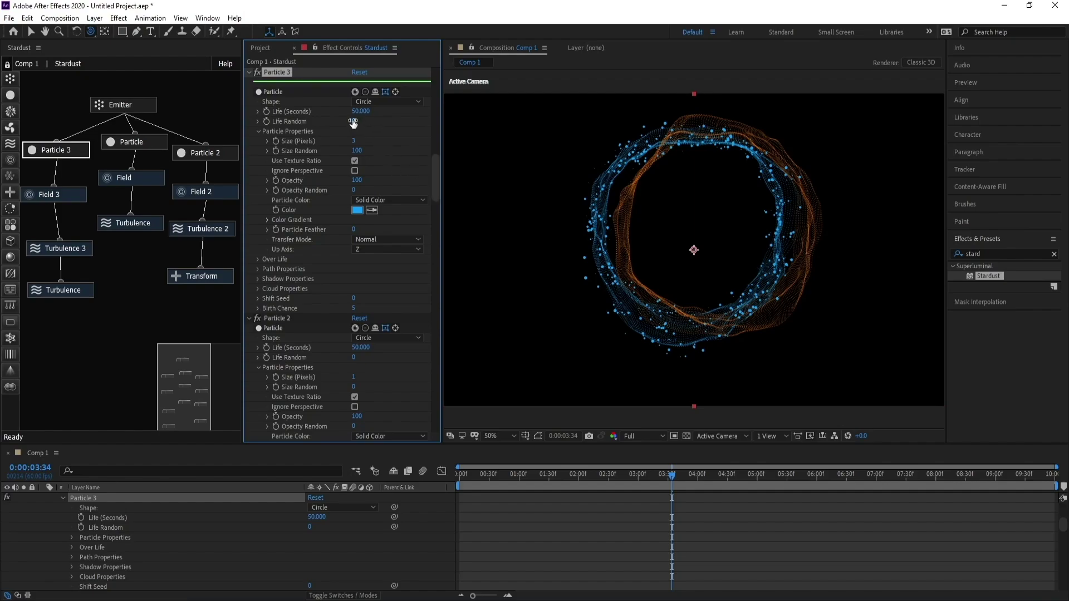
left_click_drag(354, 121, 372, 123)
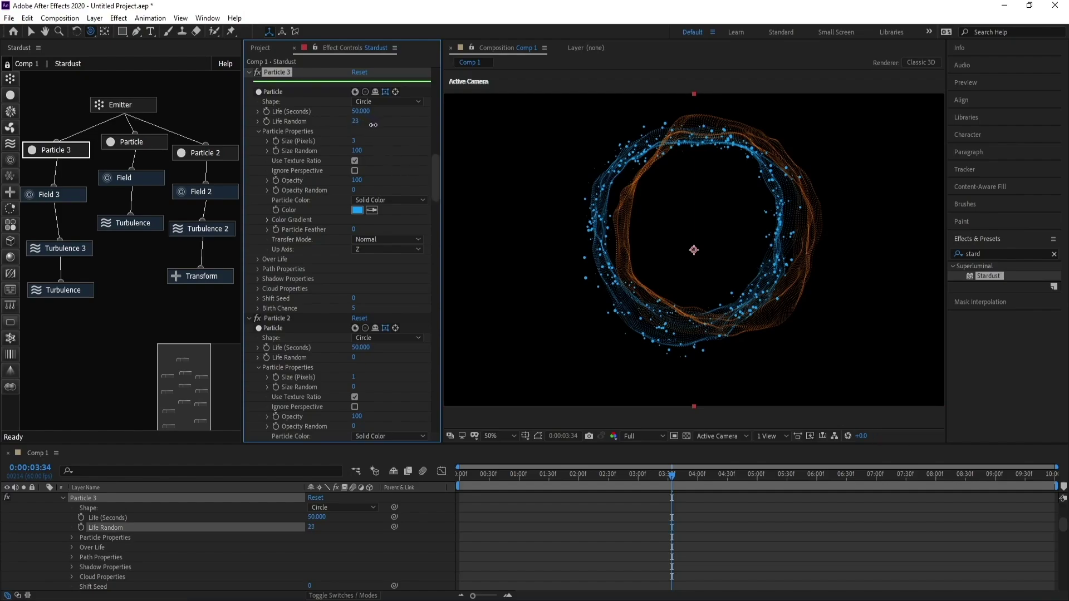
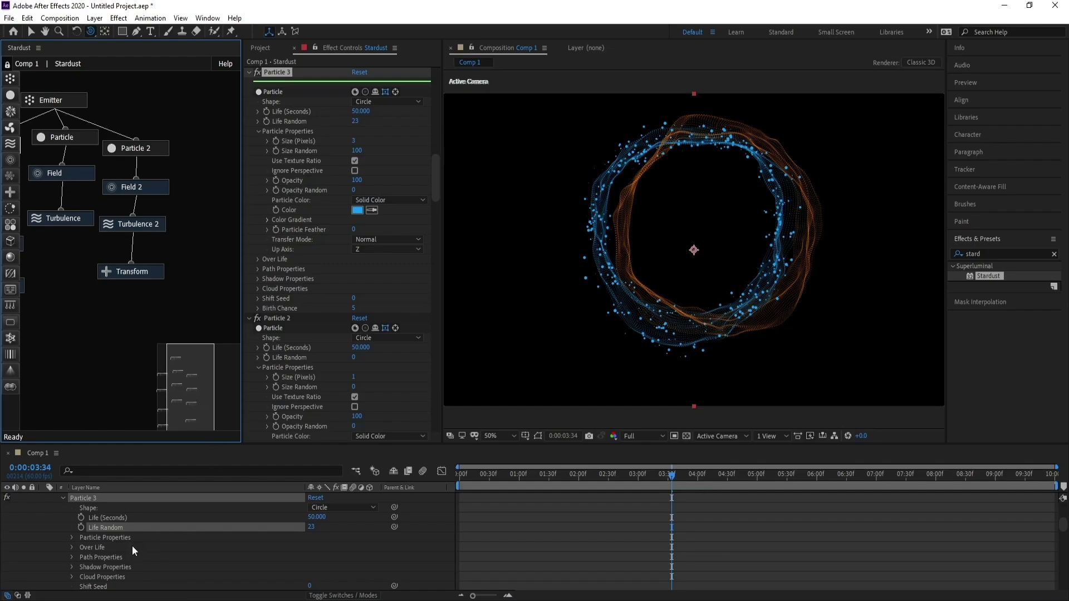
Duplicate the Emitter node and place the copy beside the original, above free space in the node graph.
scroll(133, 541, "up", 10)
left_click(43, 507)
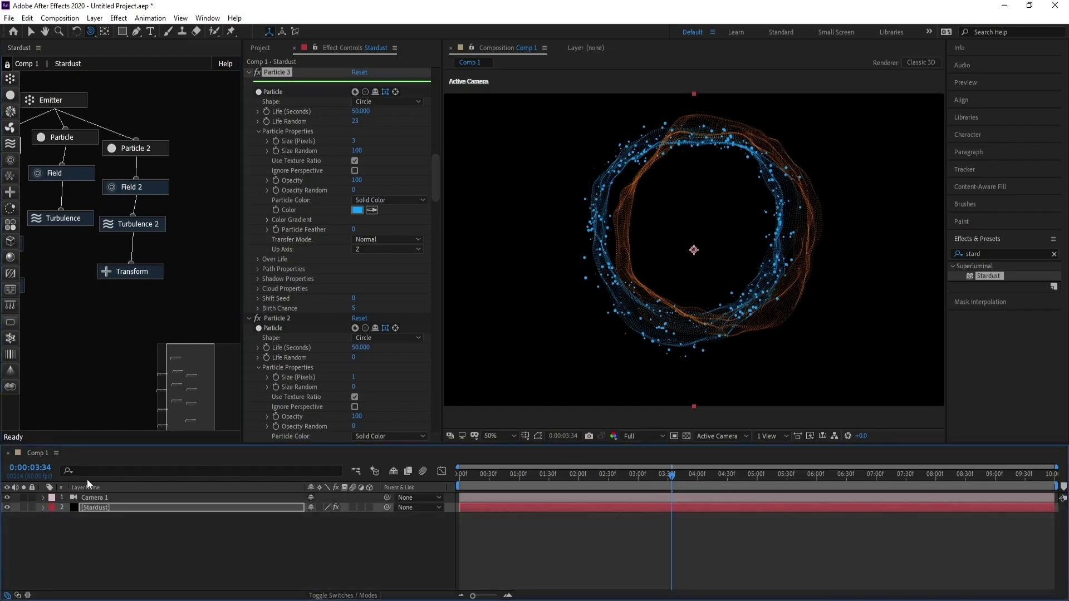
left_click(84, 102)
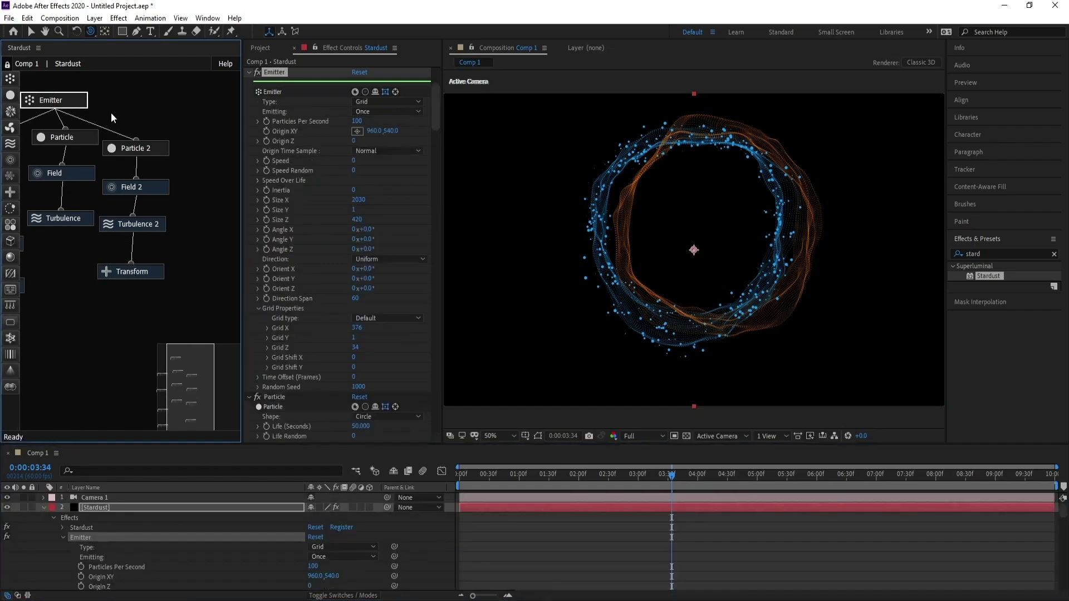
key("ctrl+d")
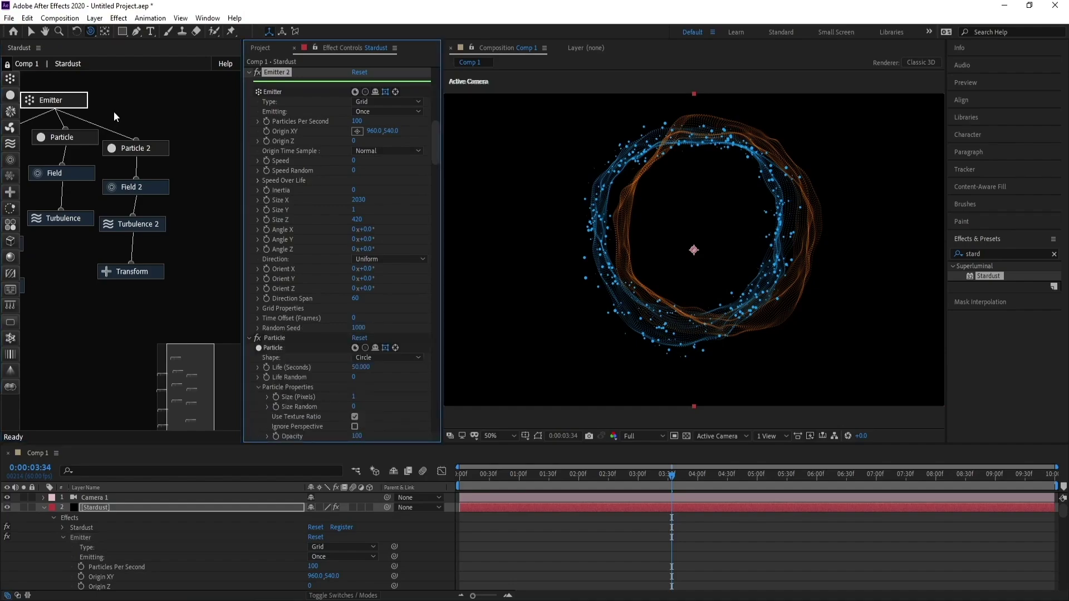
left_click_drag(101, 110, 210, 103)
Duplicate the Particle 2, Field 2, Turbulence 2 and Transform nodes together and place the copies beneath Emitter 2.
left_click_drag(188, 146, 124, 289)
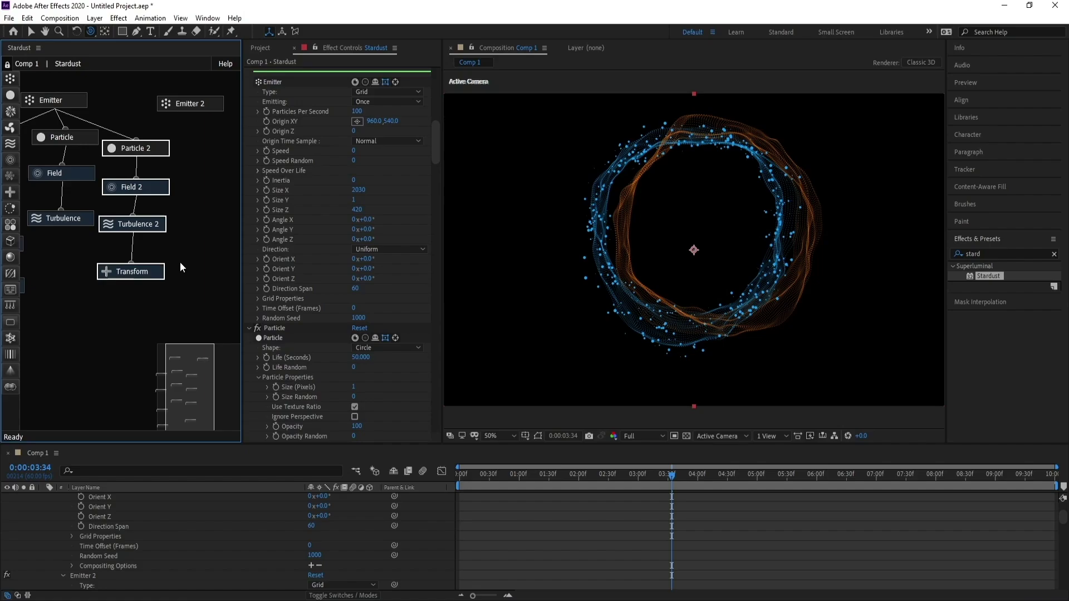
key("ctrl+d")
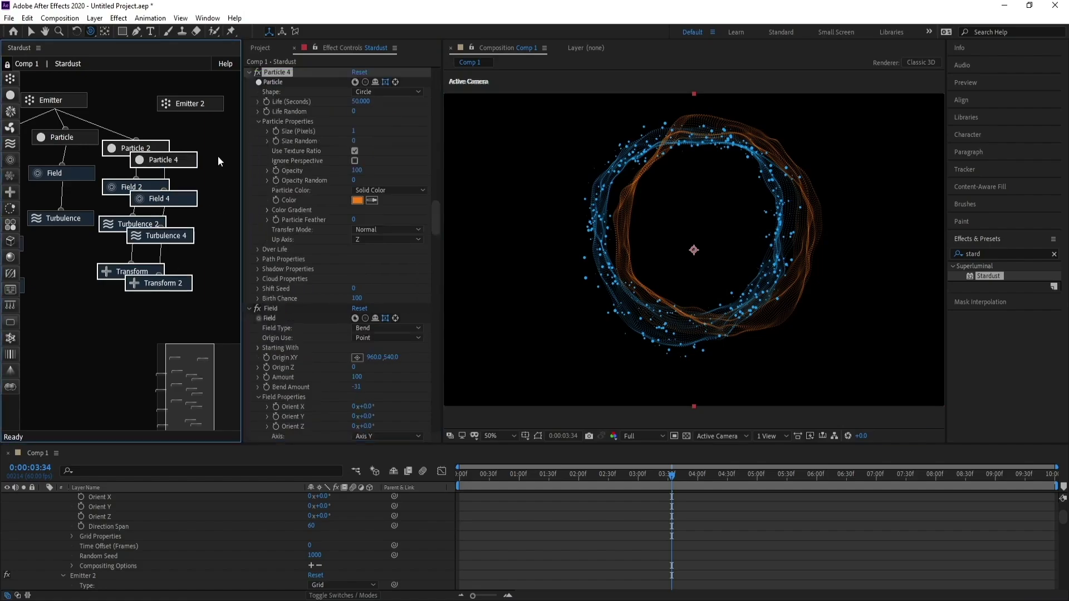
left_click_drag(218, 156, 181, 294)
left_click_drag(193, 170, 229, 176)
left_click(182, 388)
left_click_drag(183, 385, 190, 383)
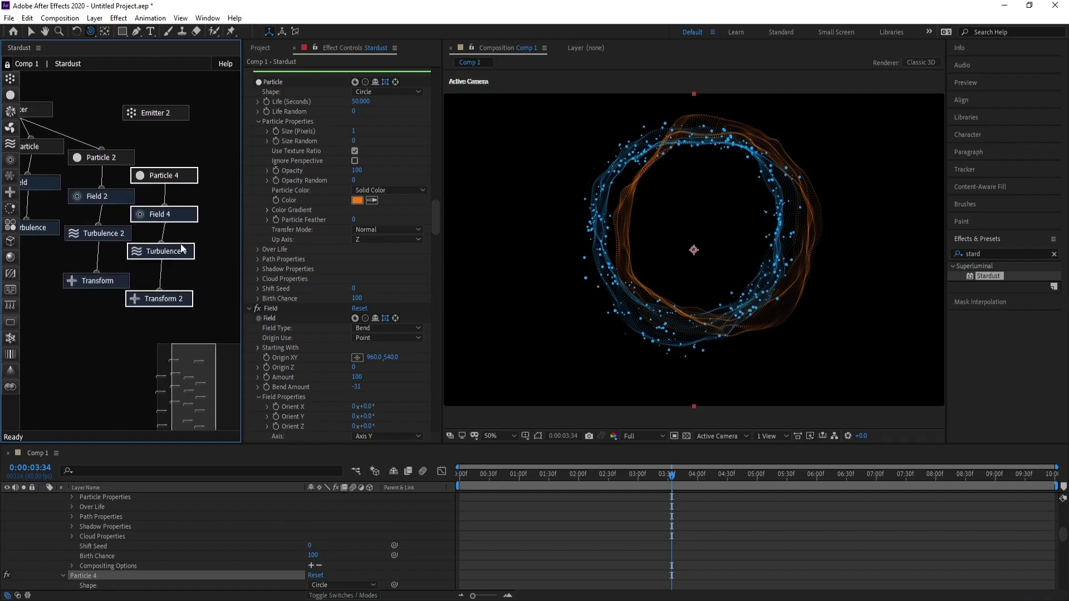
left_click_drag(169, 176, 186, 173)
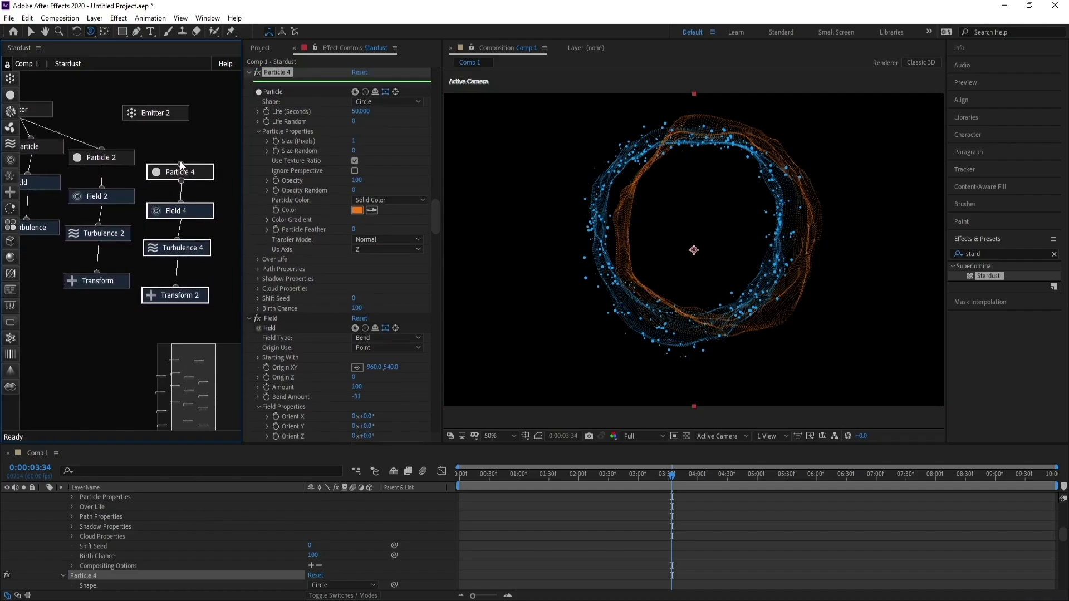
Connect Emitter 2 to Particle 4 and show Emitter 2's properties.
left_click(183, 172)
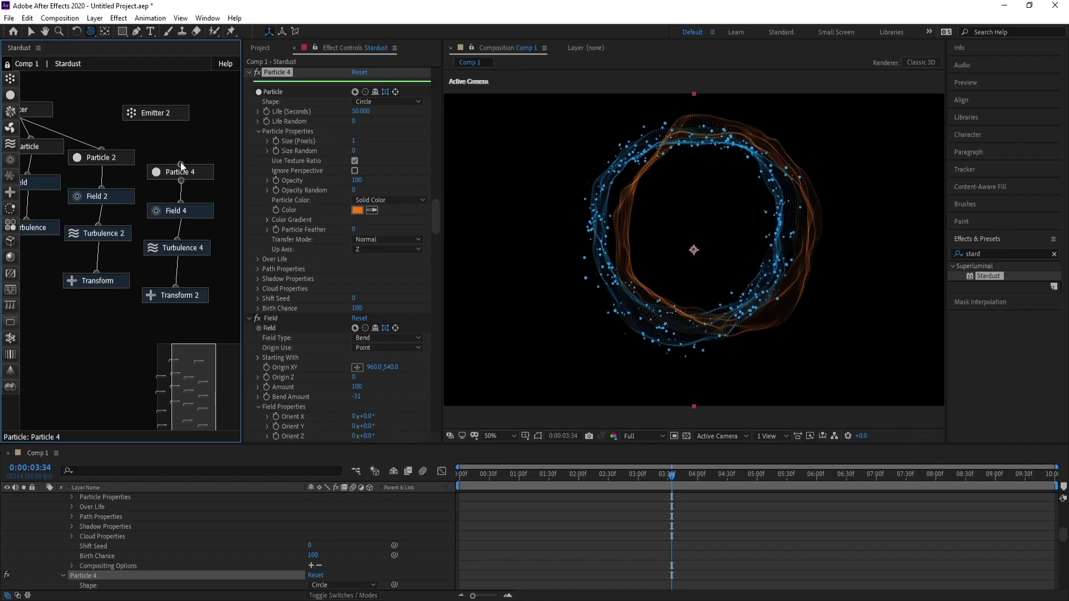
left_click_drag(181, 165, 161, 130)
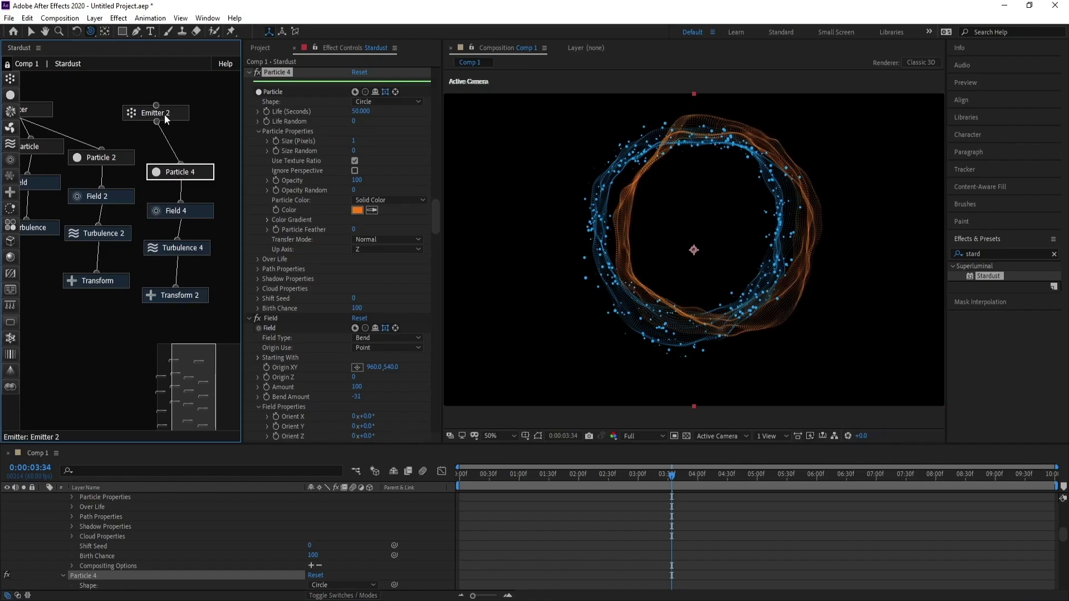
left_click(169, 122)
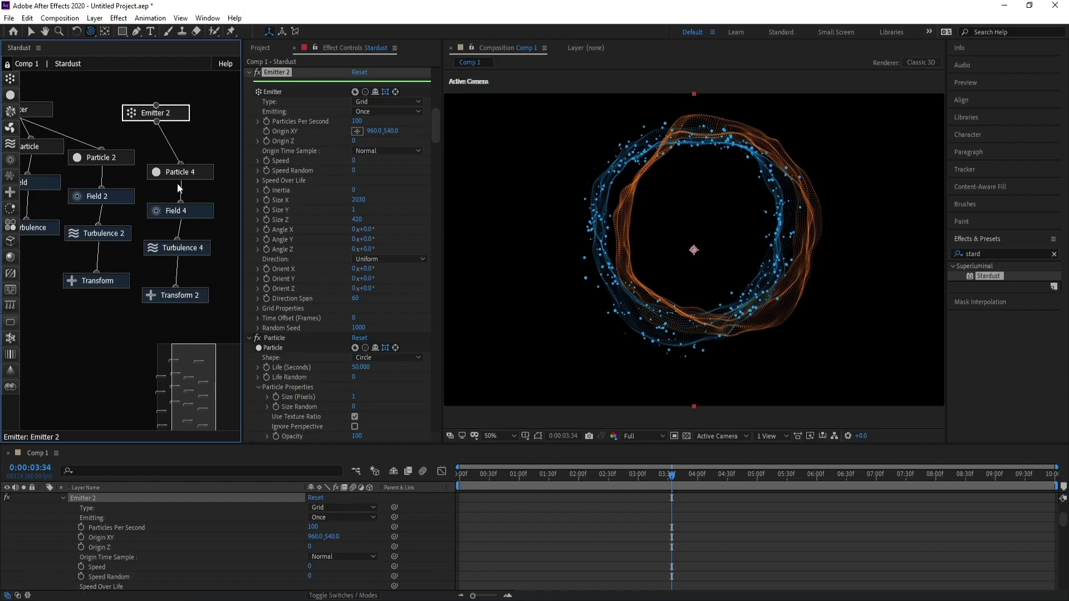
Set Field 4's Bend Amount to -5.
left_click(178, 210)
left_click_drag(438, 245, 436, 265)
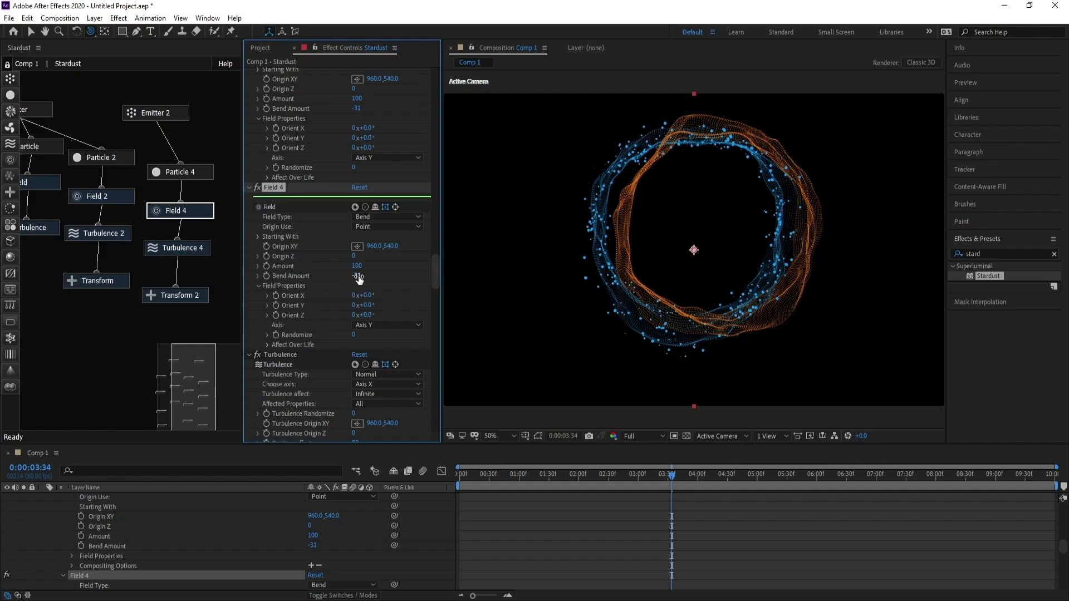
left_click_drag(361, 275, 372, 276)
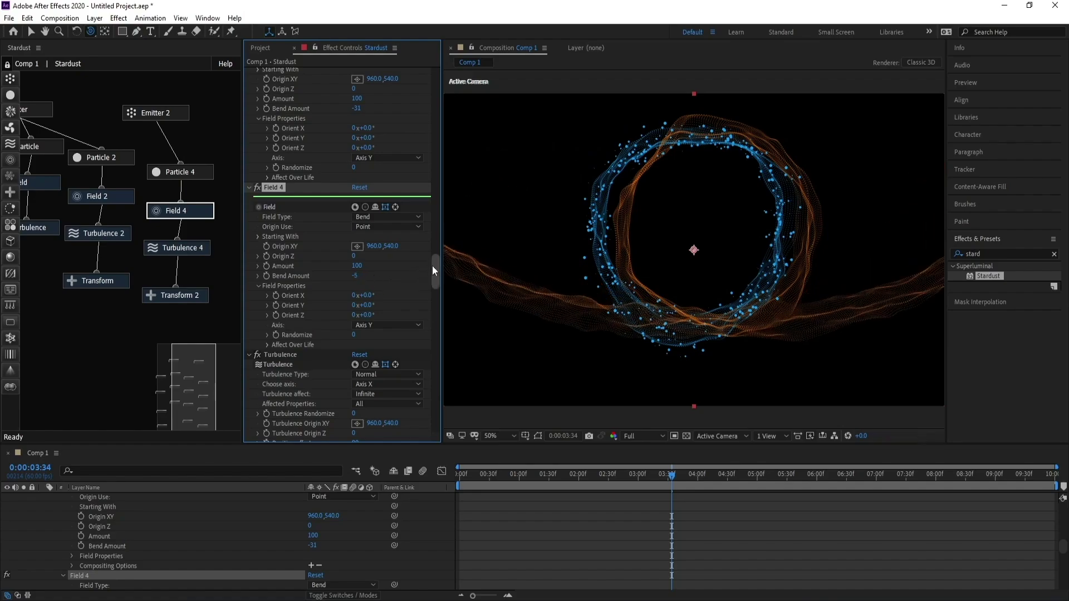
Set Transform 2's Position X to -700 and its Position Y to 60.
left_click_drag(432, 265, 436, 291)
left_click(197, 299)
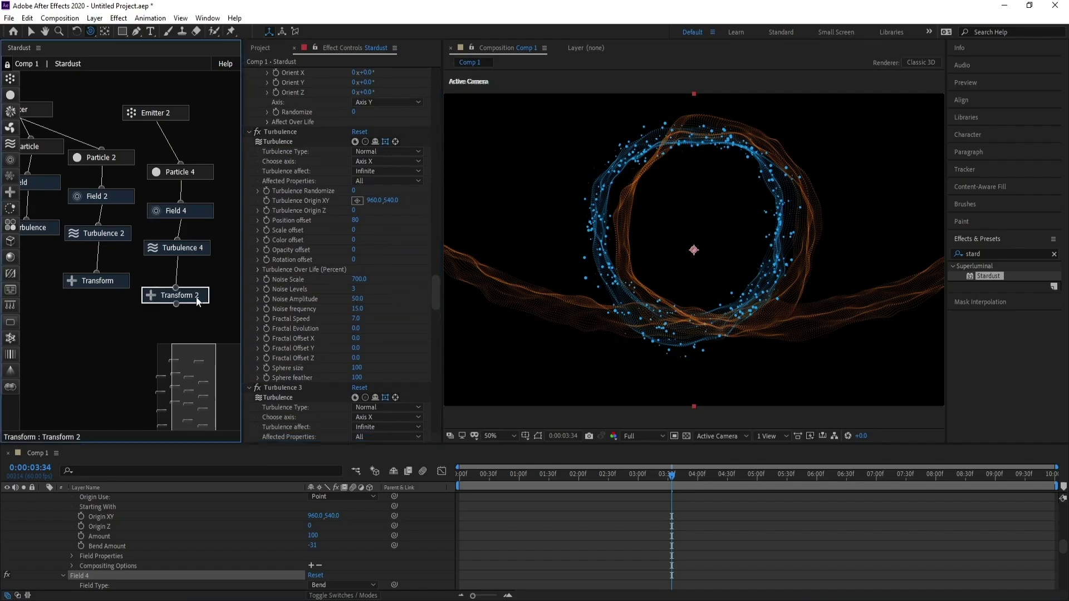
left_click_drag(432, 363, 433, 381)
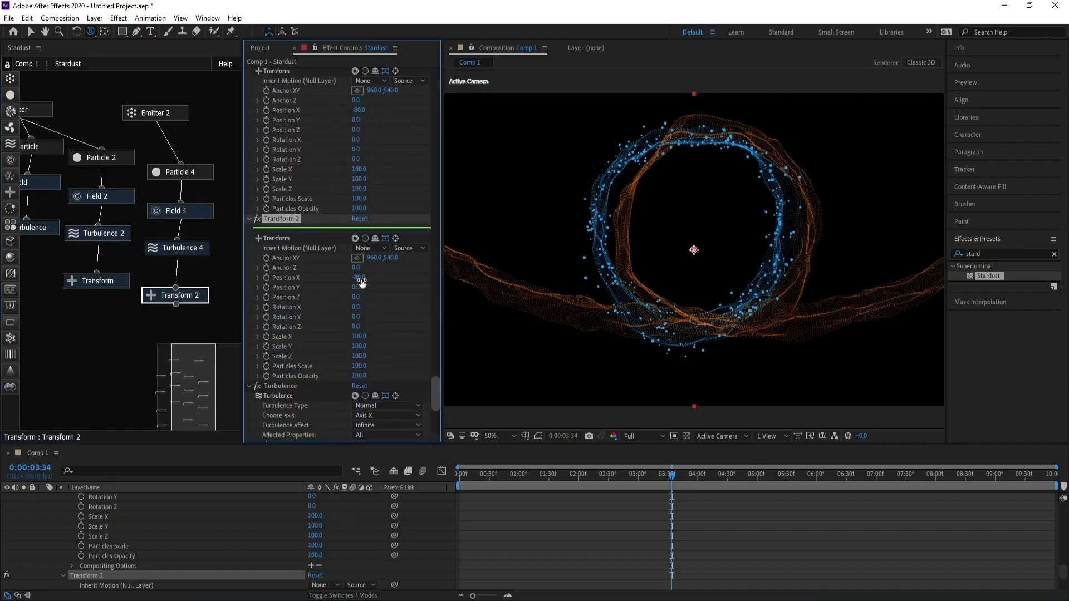
left_click_drag(365, 279, 337, 283)
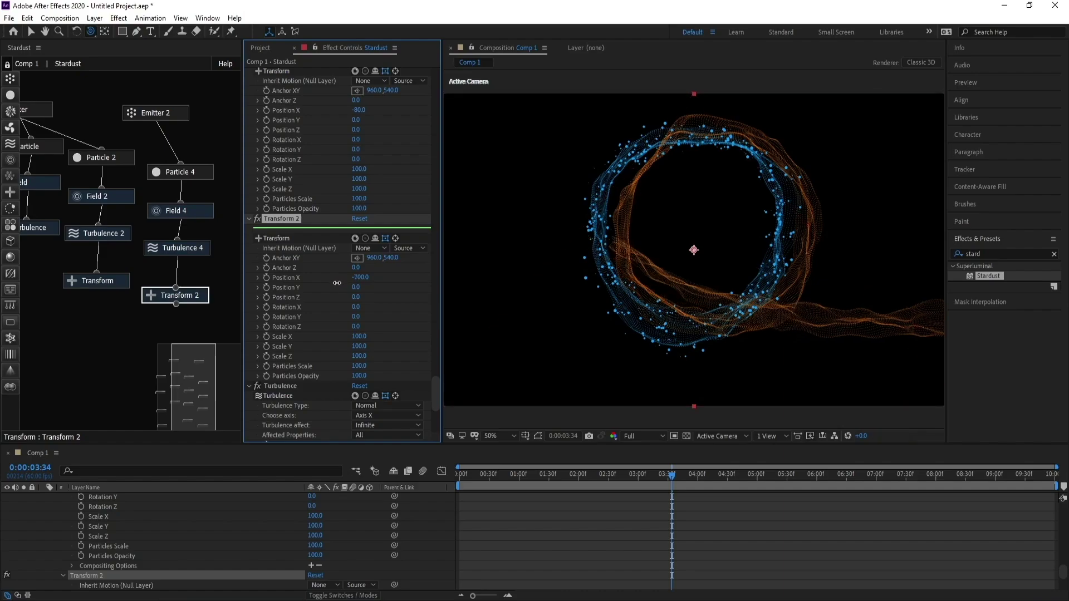
left_click_drag(757, 249, 715, 271)
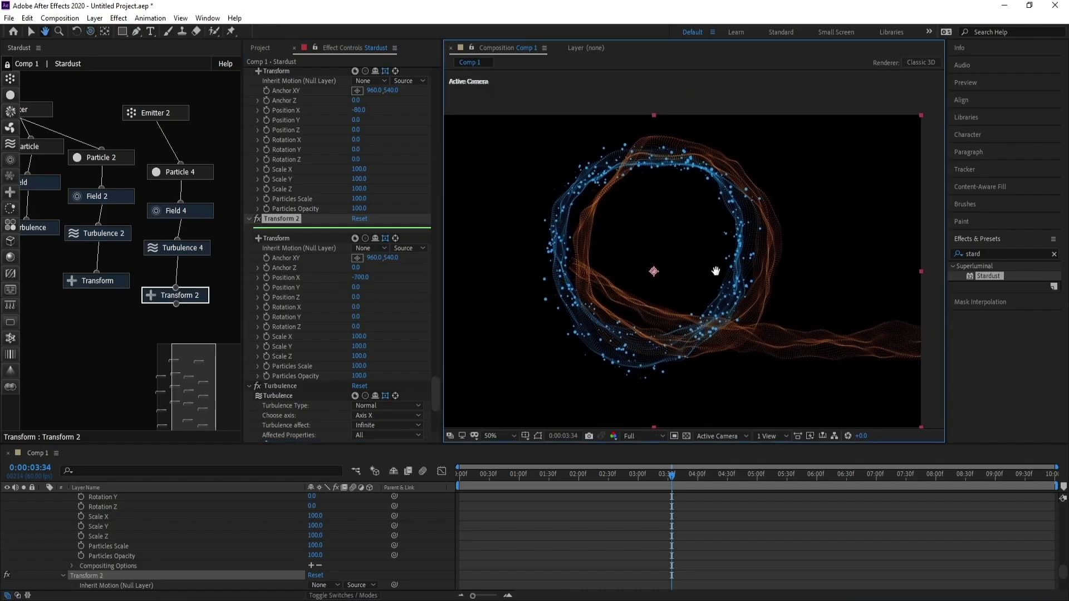
key("h")
left_click_drag(362, 287, 364, 288)
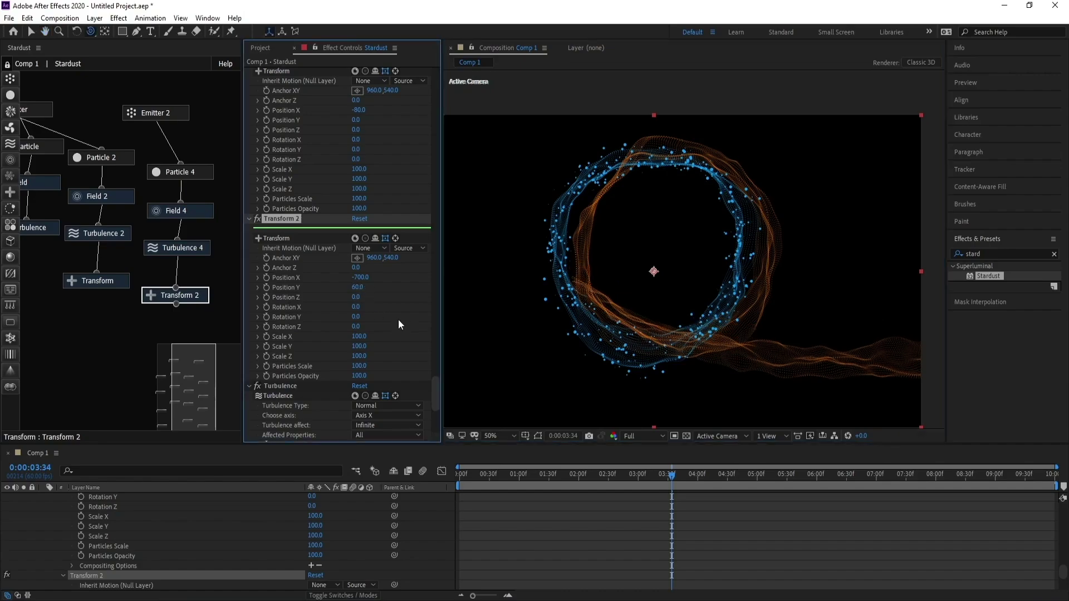
Narrow the effect controls panel and widen the node graph to make room beside Emitter 2's chain.
left_click_drag(680, 297, 714, 295)
key("c")
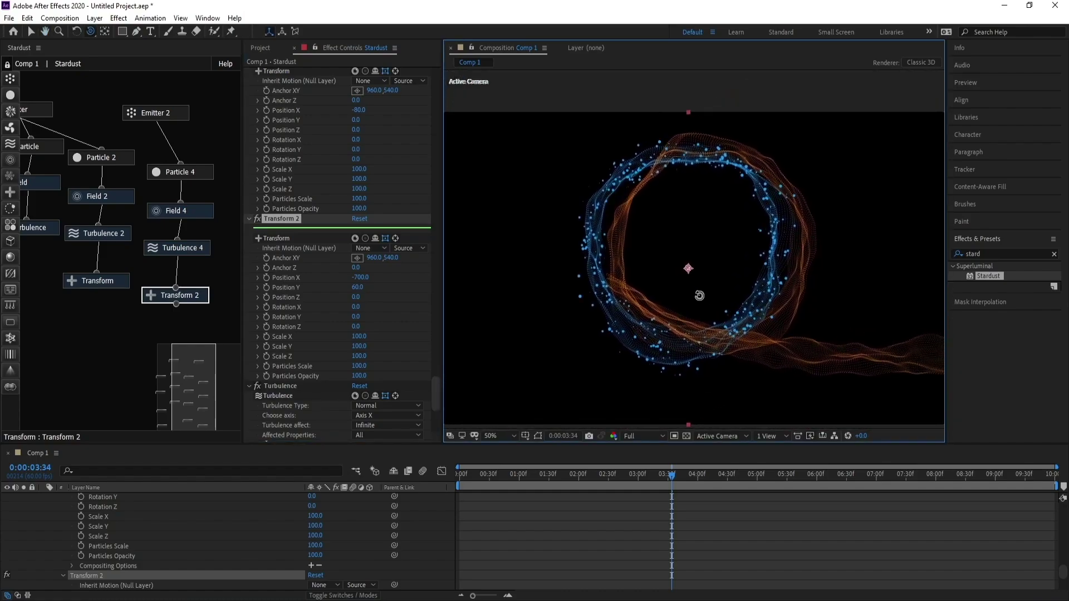
left_click_drag(635, 254, 630, 244)
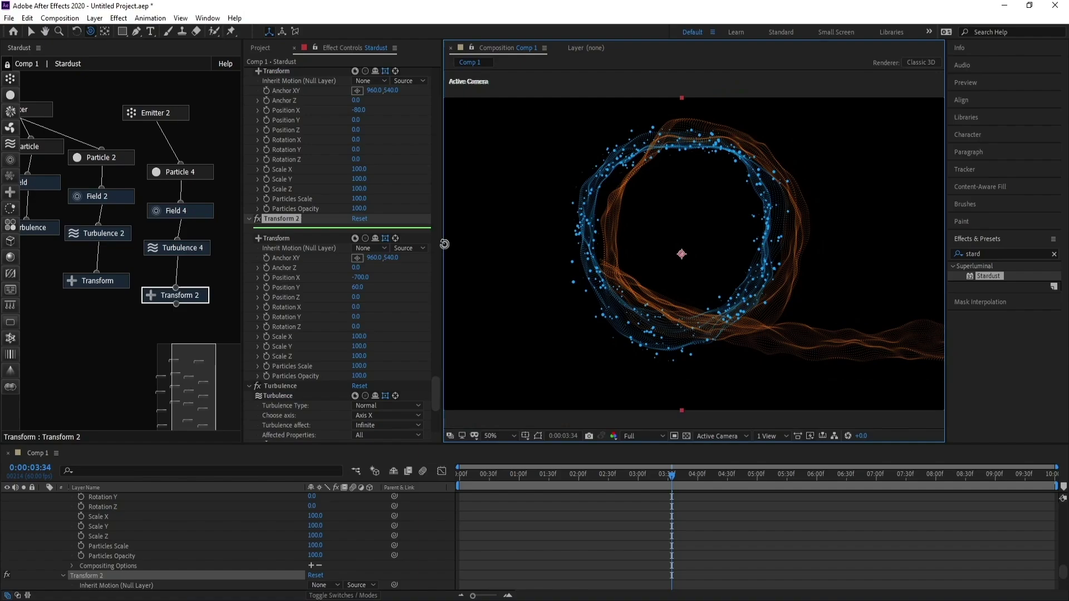
left_click_drag(444, 244, 402, 243)
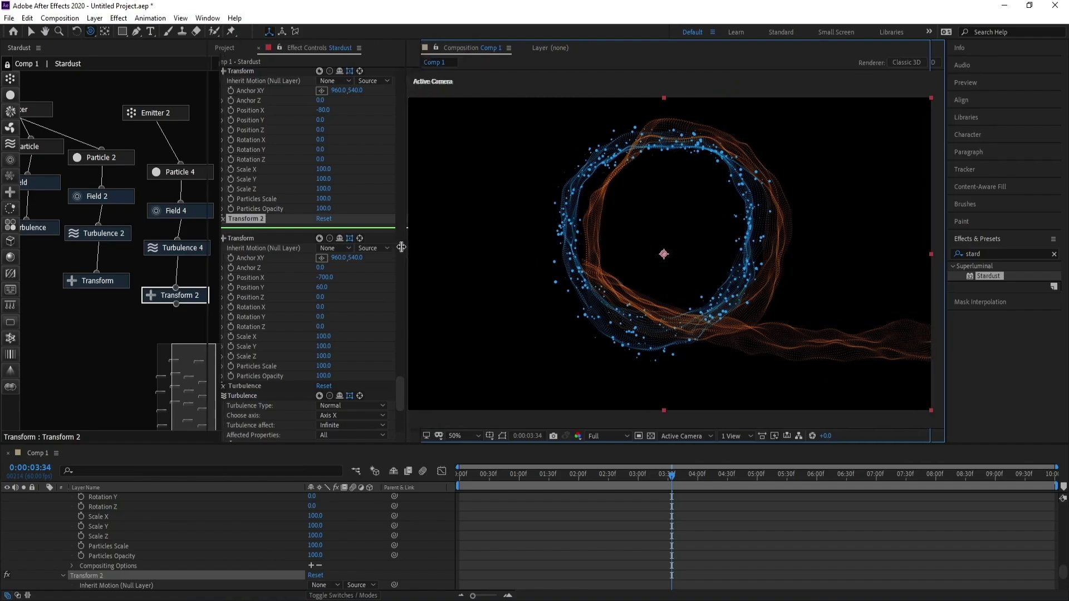
left_click_drag(670, 246, 650, 258)
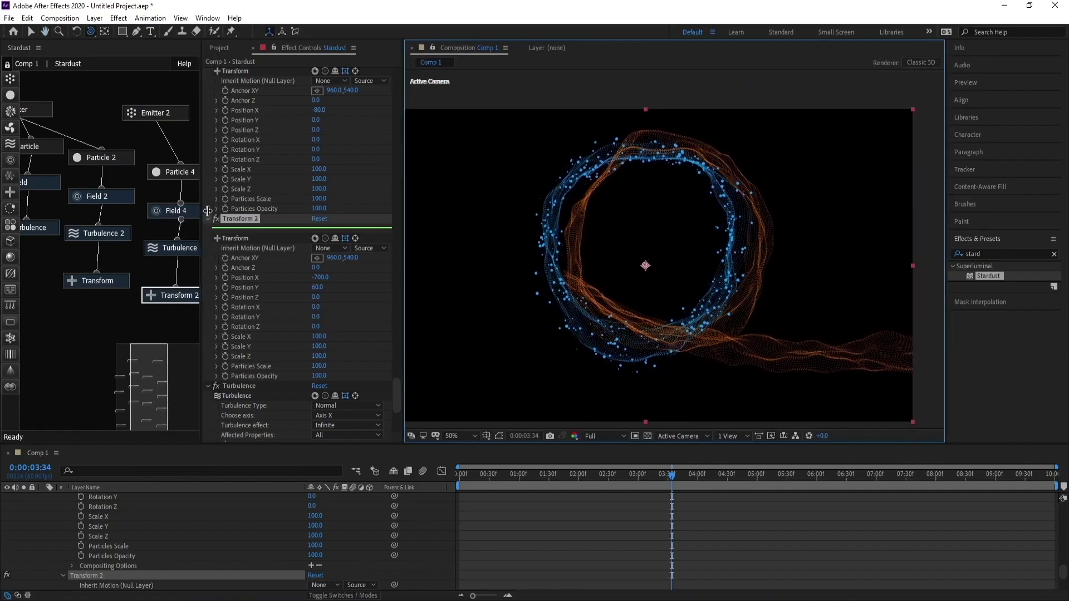
left_click_drag(202, 199, 279, 202)
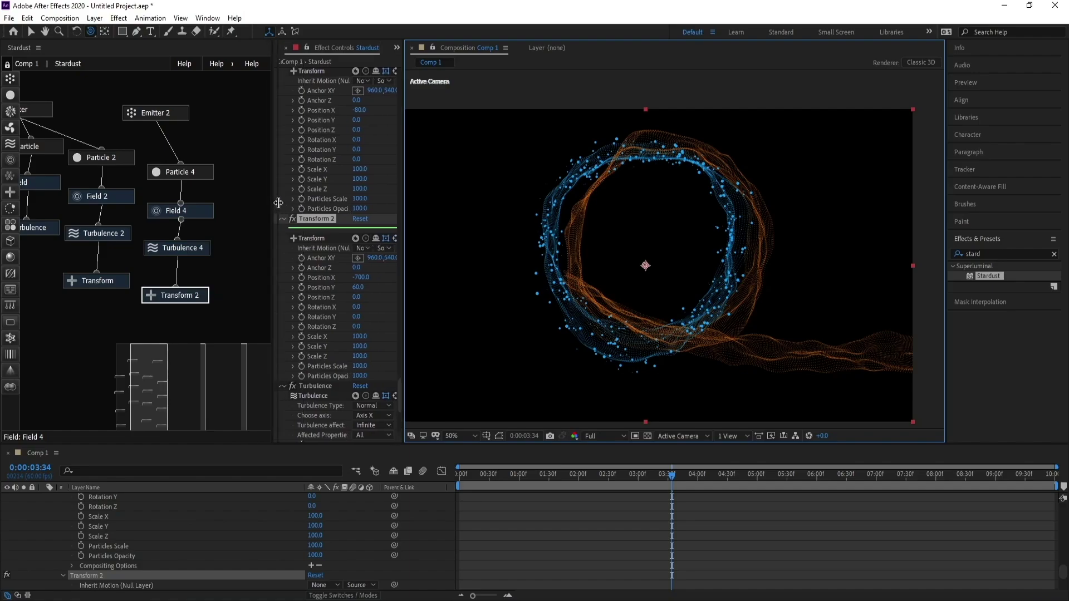
Duplicate the Particle 4, Field 4, Turbulence 4 and Transform 2 nodes together and place the copies beside the originals.
left_click_drag(240, 161, 175, 322)
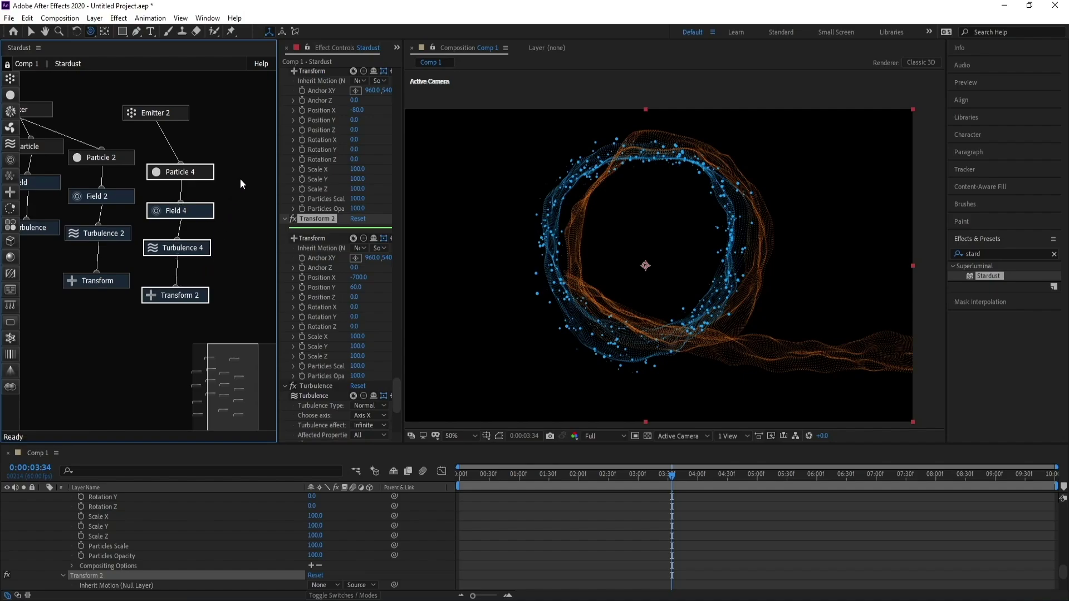
left_click_drag(242, 156, 177, 310)
left_click_drag(232, 158, 182, 328)
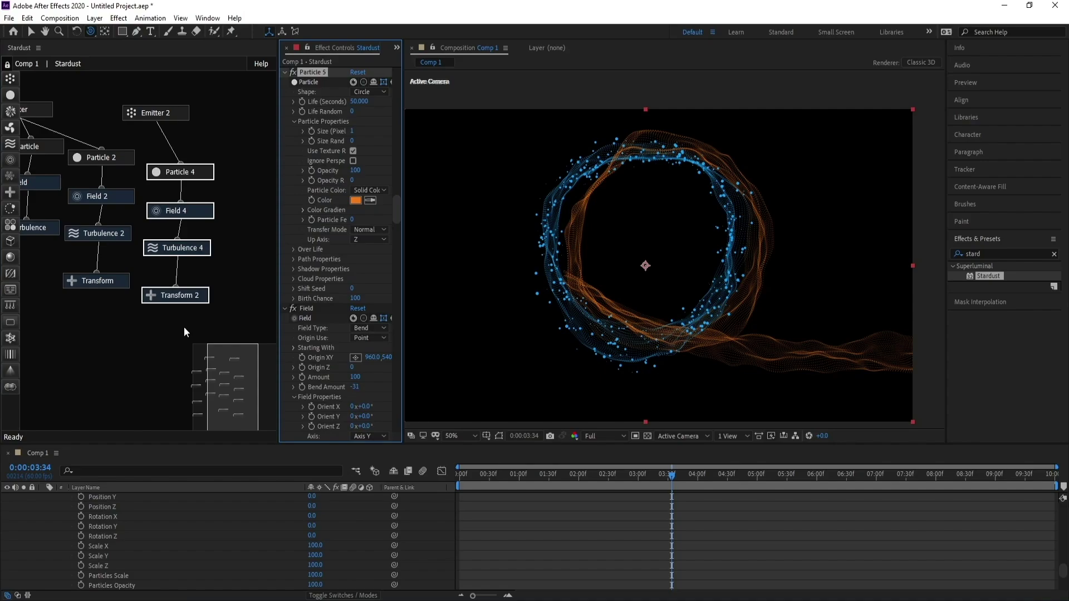
key("ctrl+d")
left_click_drag(247, 167, 228, 312)
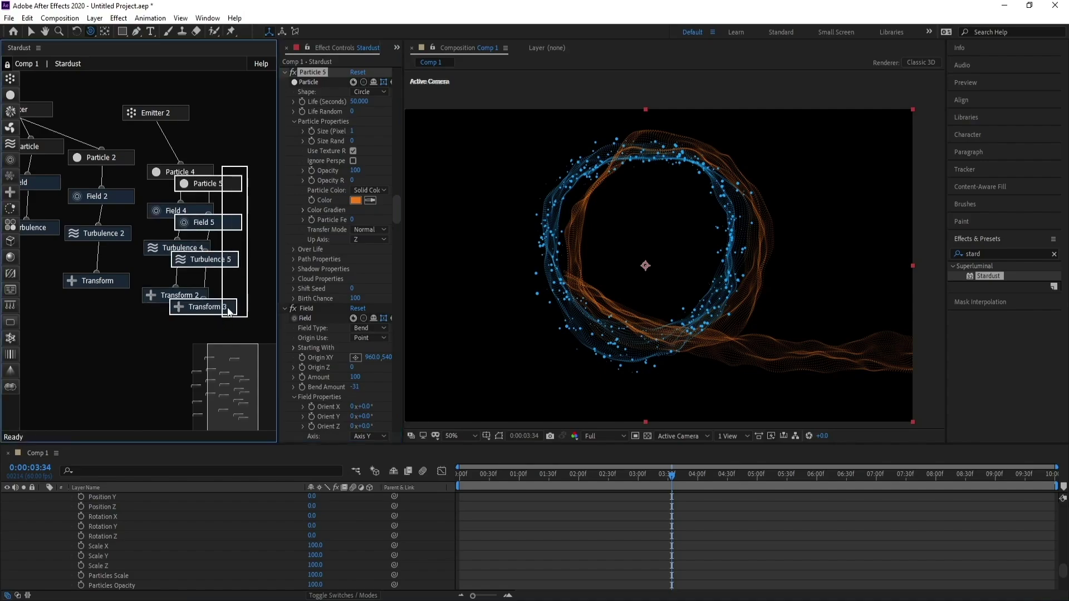
left_click_drag(213, 185, 240, 175)
Connect Emitter 2 to Particle 5 and shift the Particle 4, Field 4, Turbulence 4 and Transform 2 nodes clear of the copies.
left_click(238, 164)
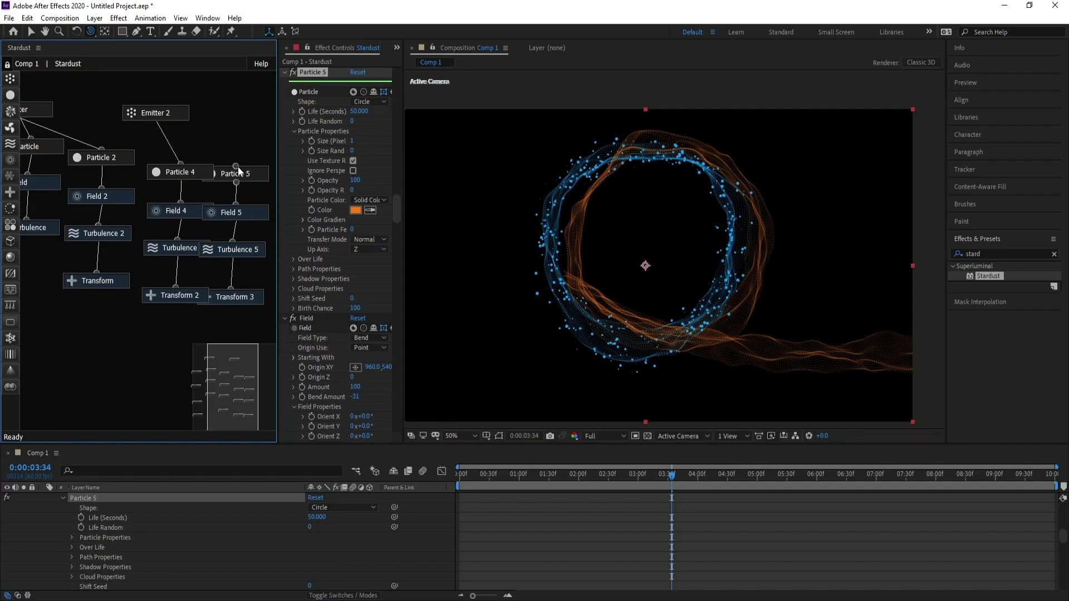
left_click(167, 172)
left_click_drag(167, 172, 149, 171)
left_click_drag(168, 212, 157, 214)
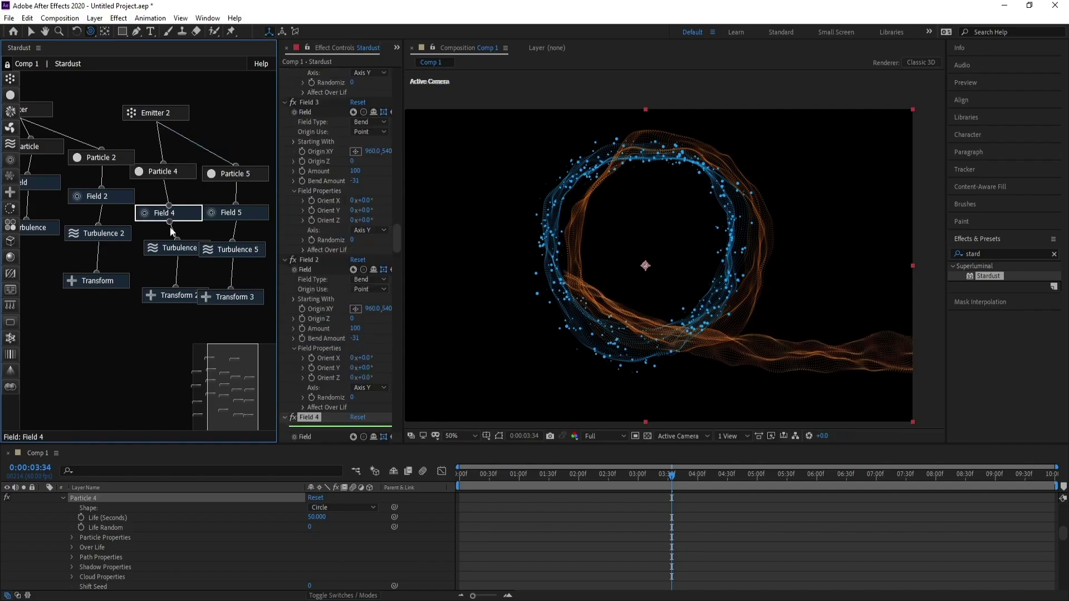
left_click_drag(168, 252, 157, 251)
left_click_drag(165, 298, 155, 301)
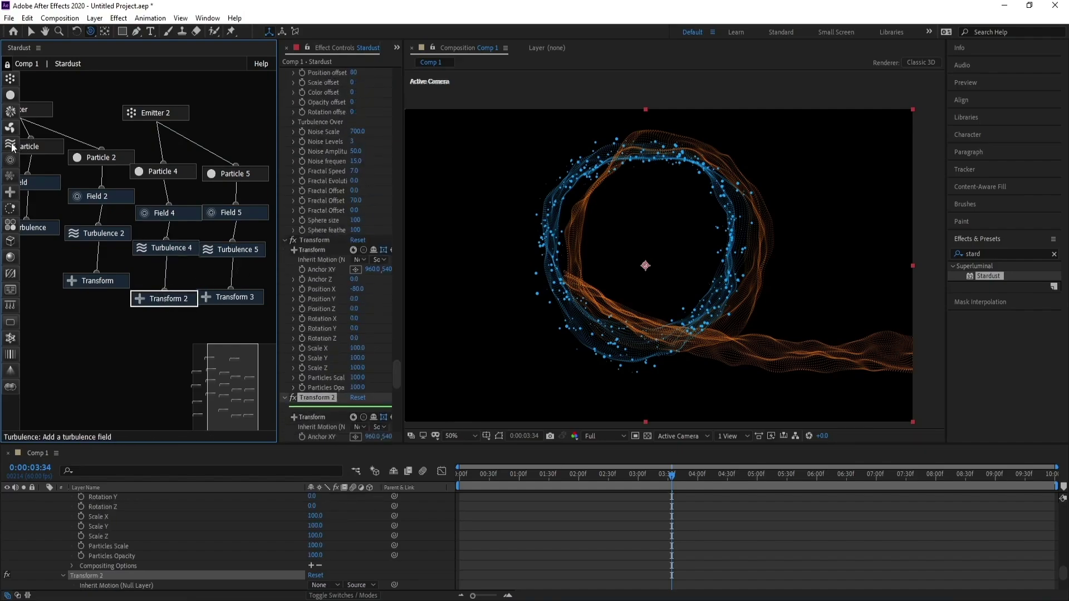
Add a new Turbulence node below Transform 3 and connect it to Transform 3's output.
left_click_drag(11, 146, 209, 326)
mouse_move(238, 396)
left_mouse_down()
mouse_move(245, 386)
mouse_move(246, 400)
left_mouse_up()
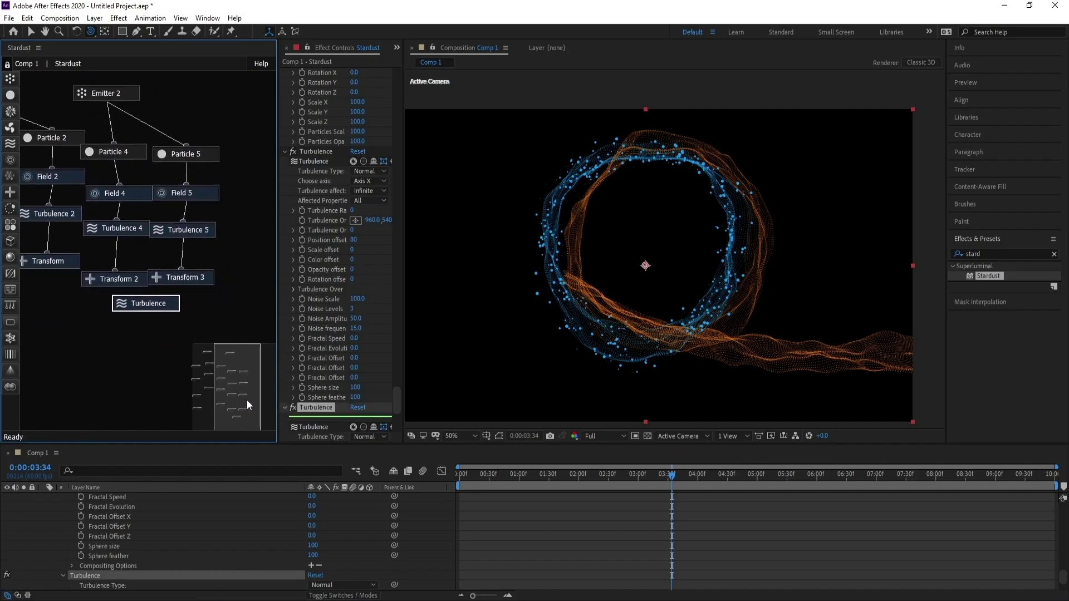
left_click_drag(124, 304, 169, 317)
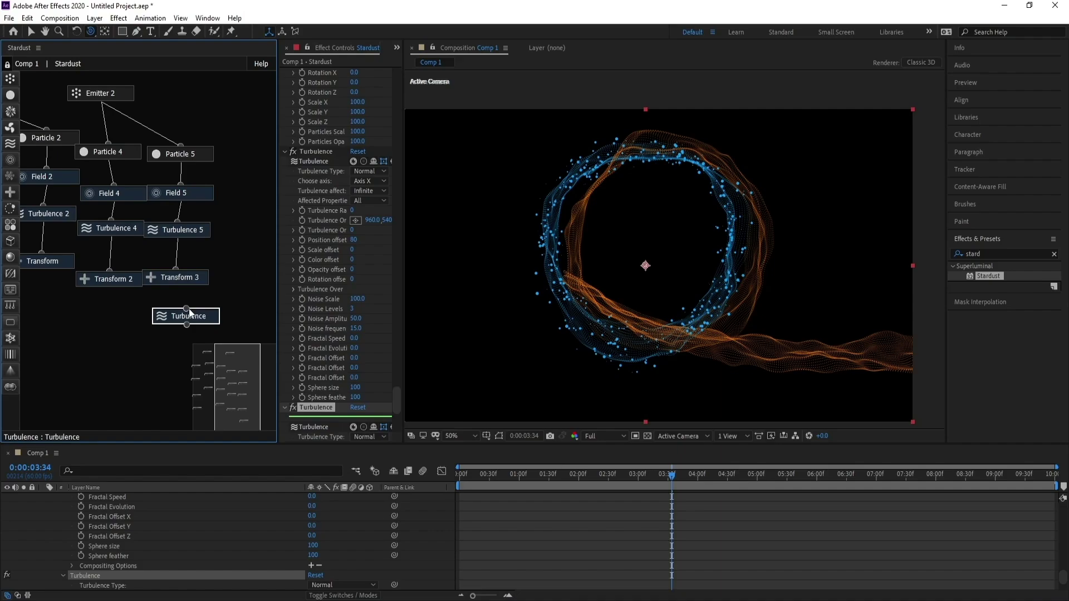
left_click_drag(179, 278, 189, 272)
Widen the effect controls panel and set the new Turbulence node's Position offset to 80.
left_click(182, 318)
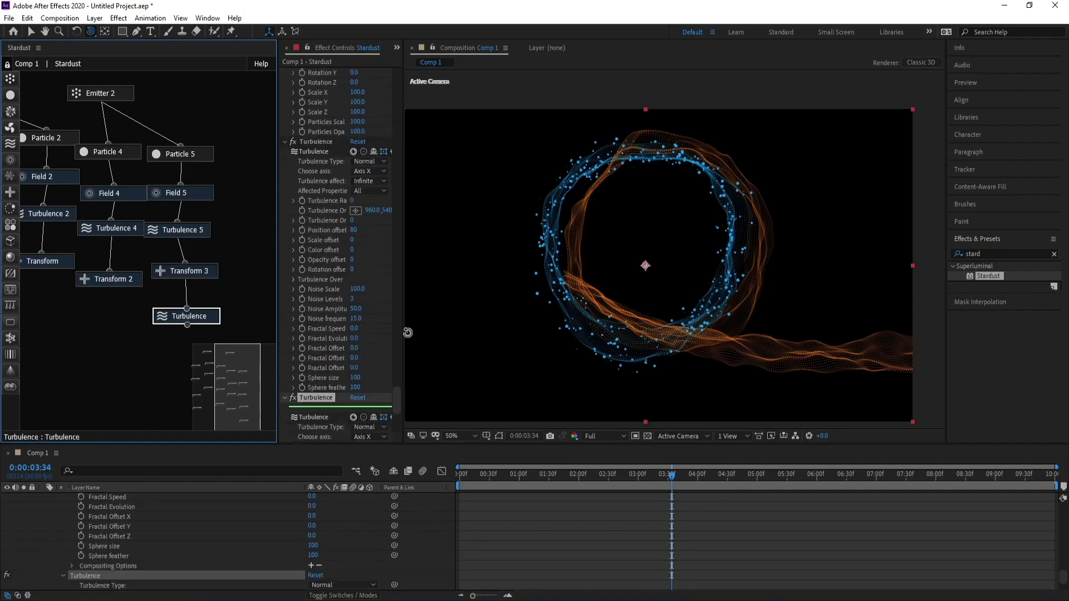
left_click(405, 330)
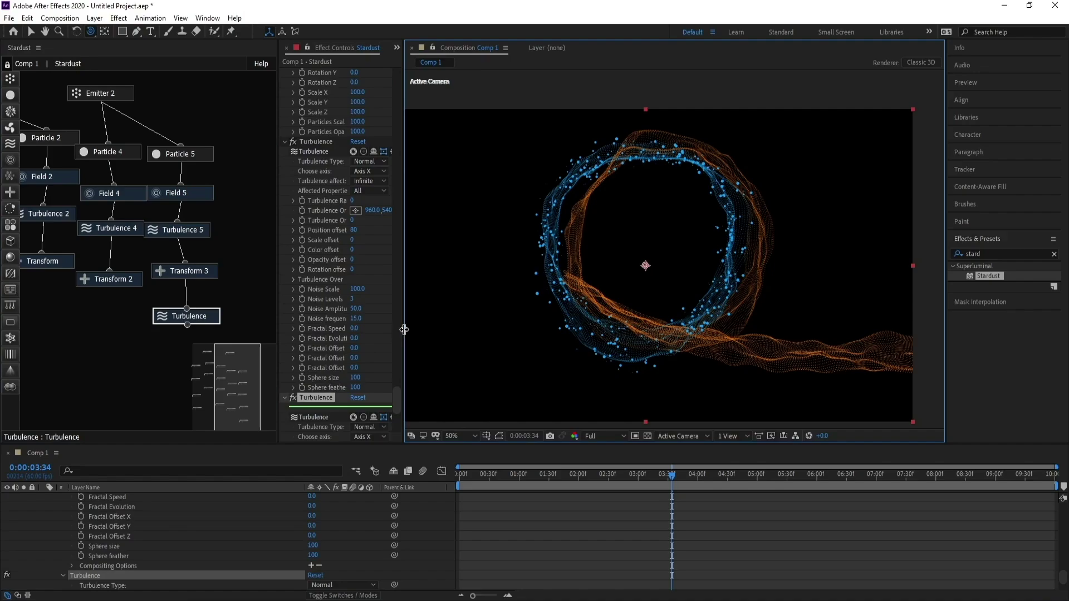
left_click_drag(404, 330, 451, 324)
left_click_drag(444, 397, 446, 414)
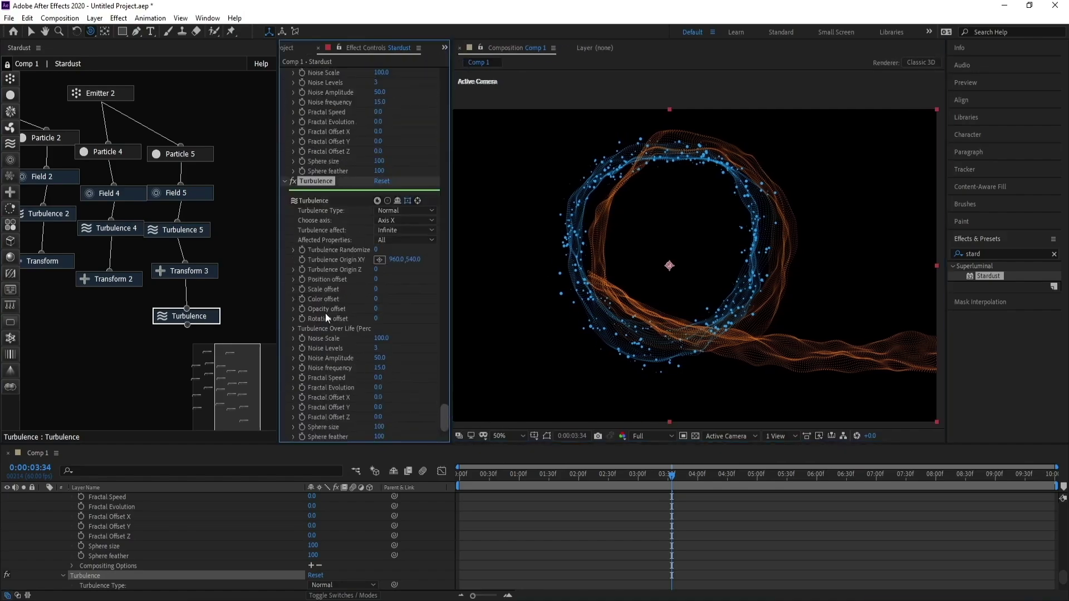
left_click(383, 280)
type("80")
key("Return")
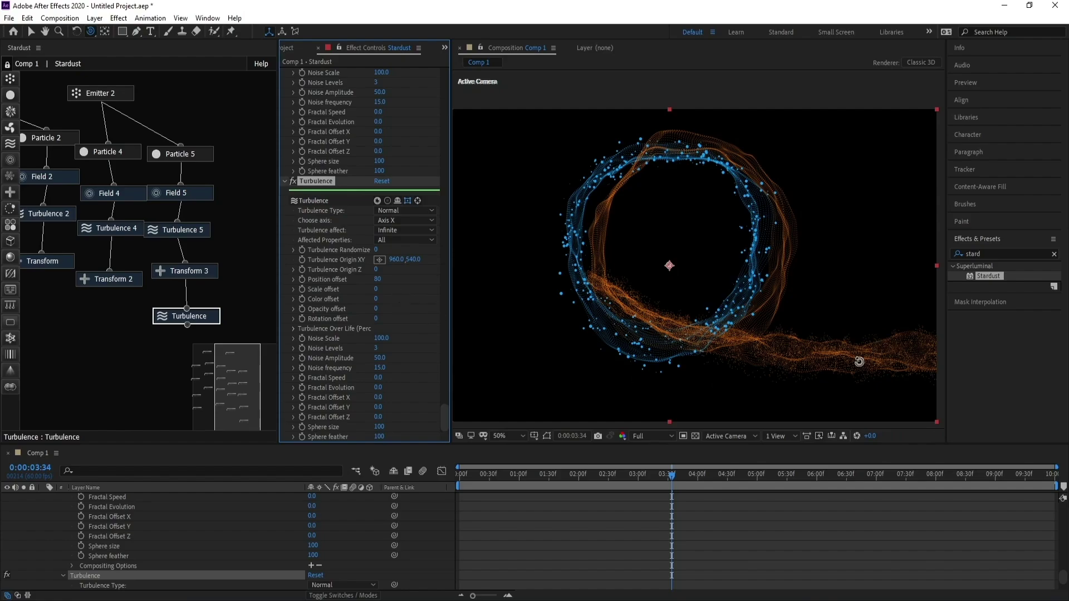
Set Particle 5's Size to 3 pixels, Size Random to 100 and Life Random to 29.
left_click(193, 155)
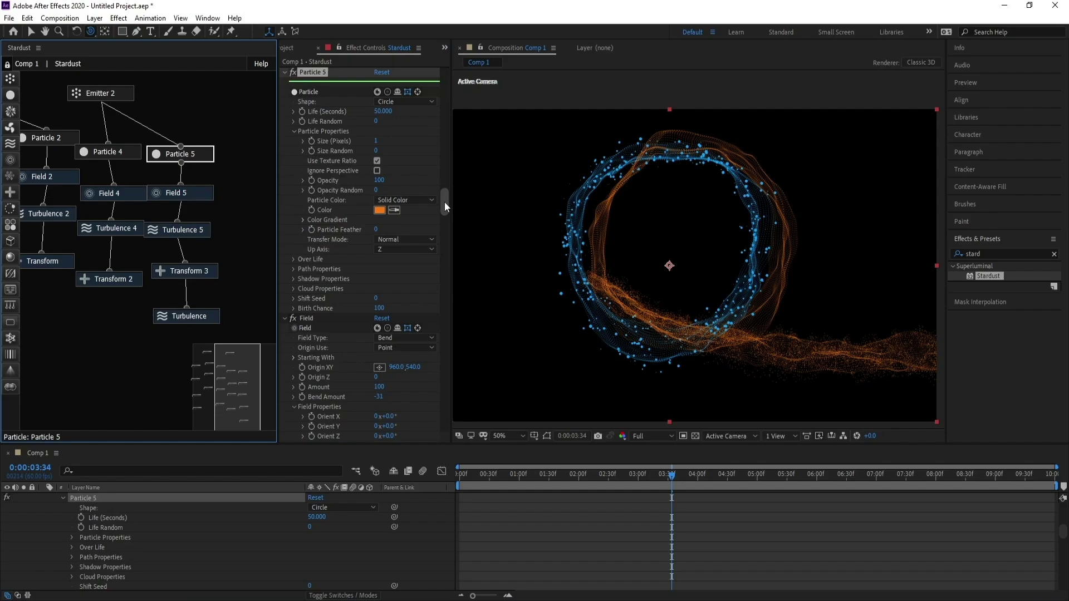
left_click_drag(444, 202, 445, 196)
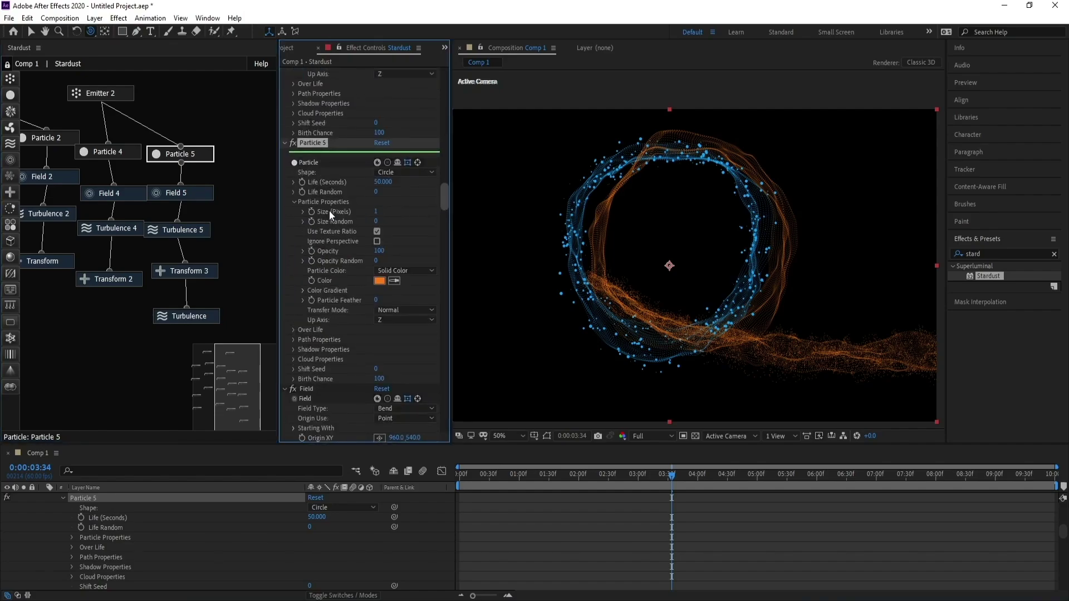
left_click(377, 212)
key("Return")
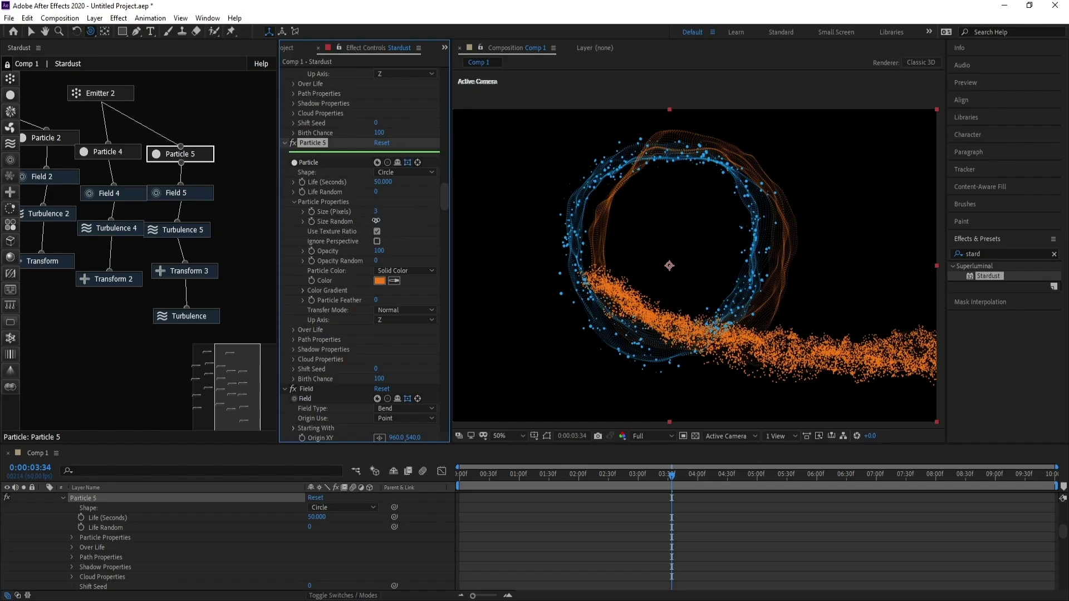
left_click_drag(376, 221, 516, 222)
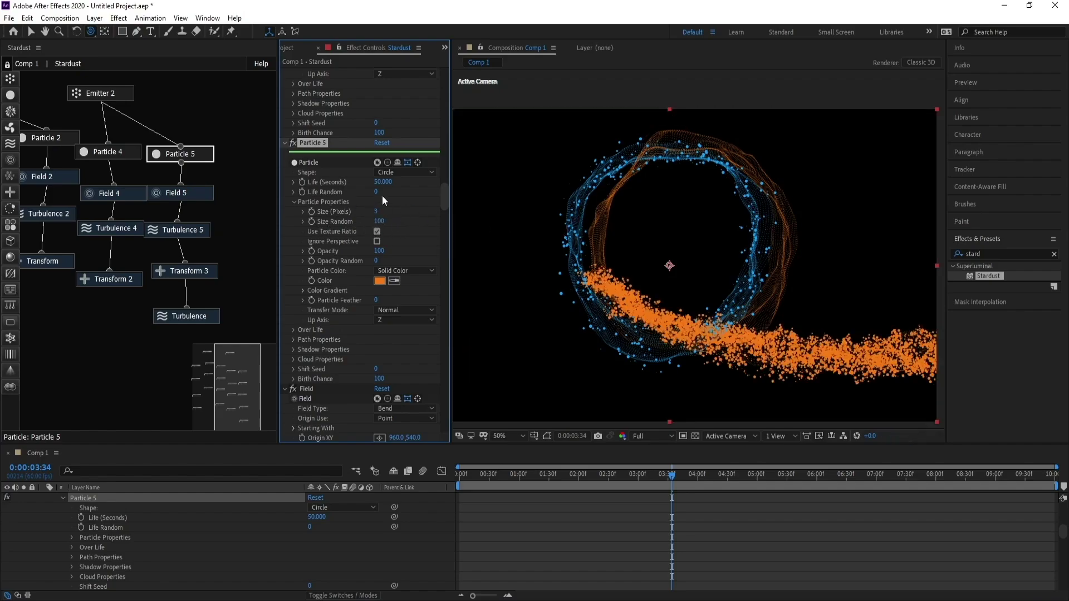
left_click_drag(378, 193, 395, 192)
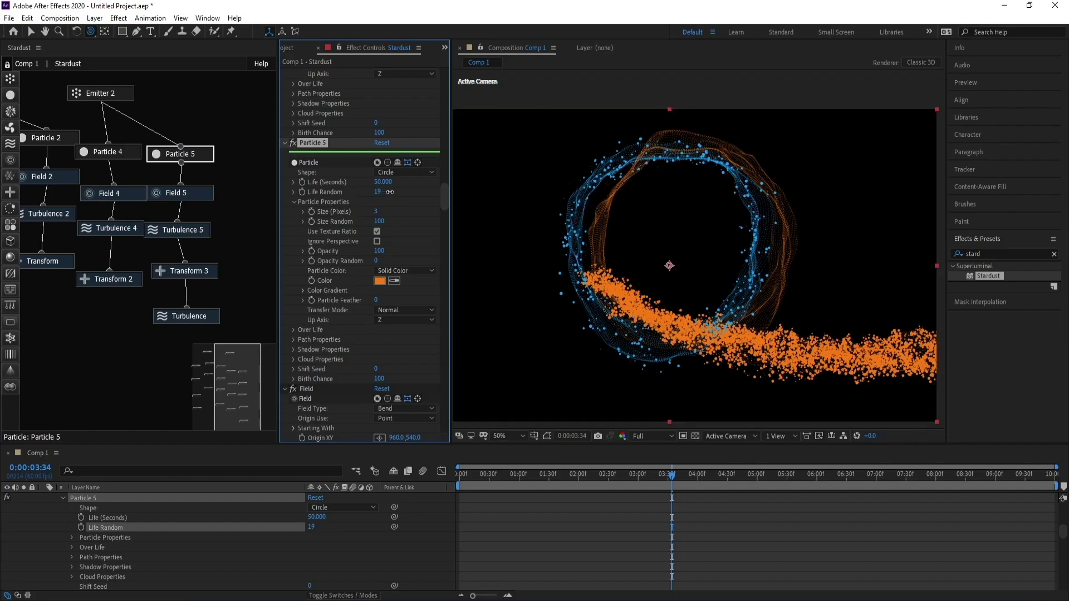
scroll(445, 212, "down", 3)
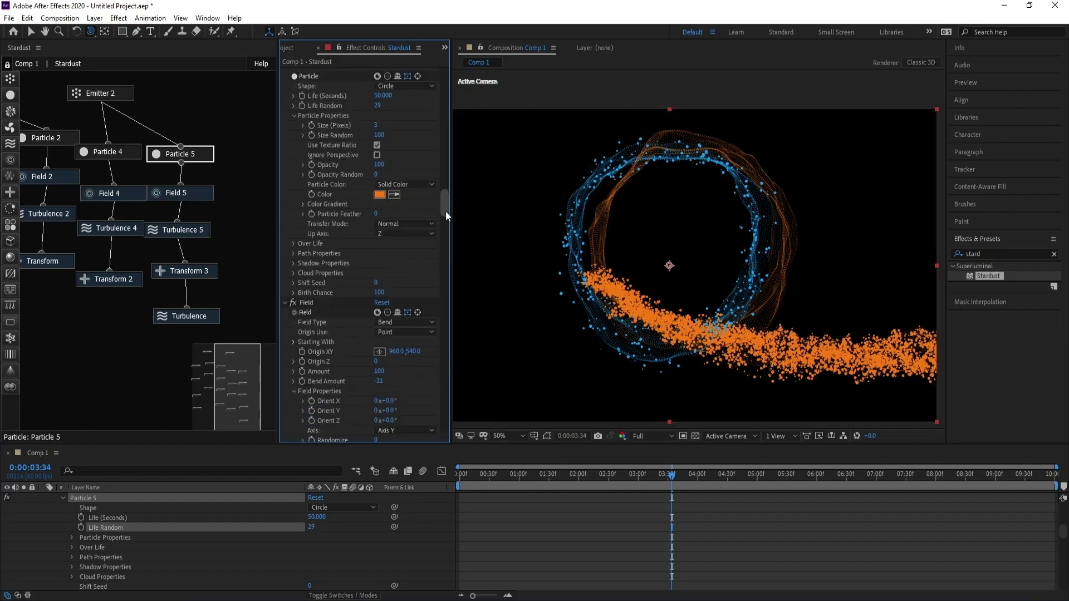
Lower Particle 5's Birth Chance to 5.
left_click(194, 160)
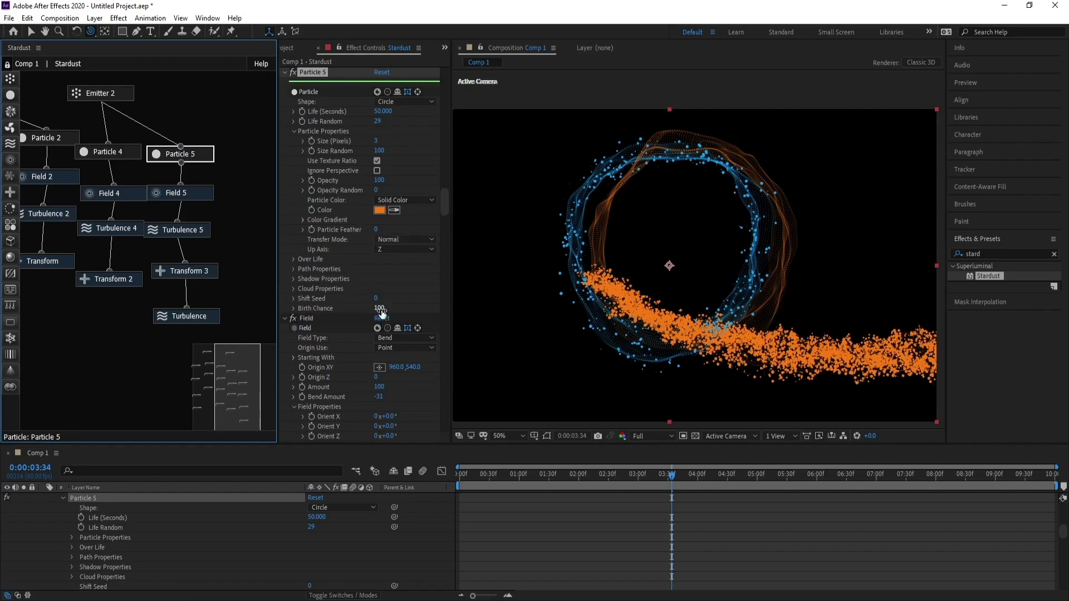
left_click_drag(378, 311, 367, 315)
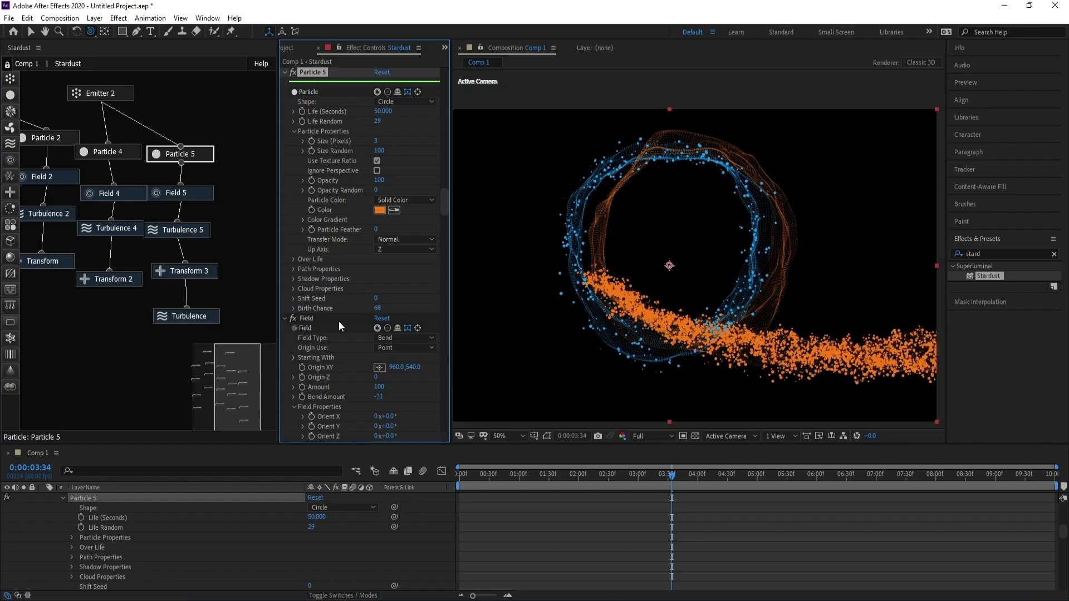
mouse_move(372, 308)
left_mouse_down()
mouse_move(359, 312)
mouse_move(379, 310)
left_mouse_up()
left_click(379, 309)
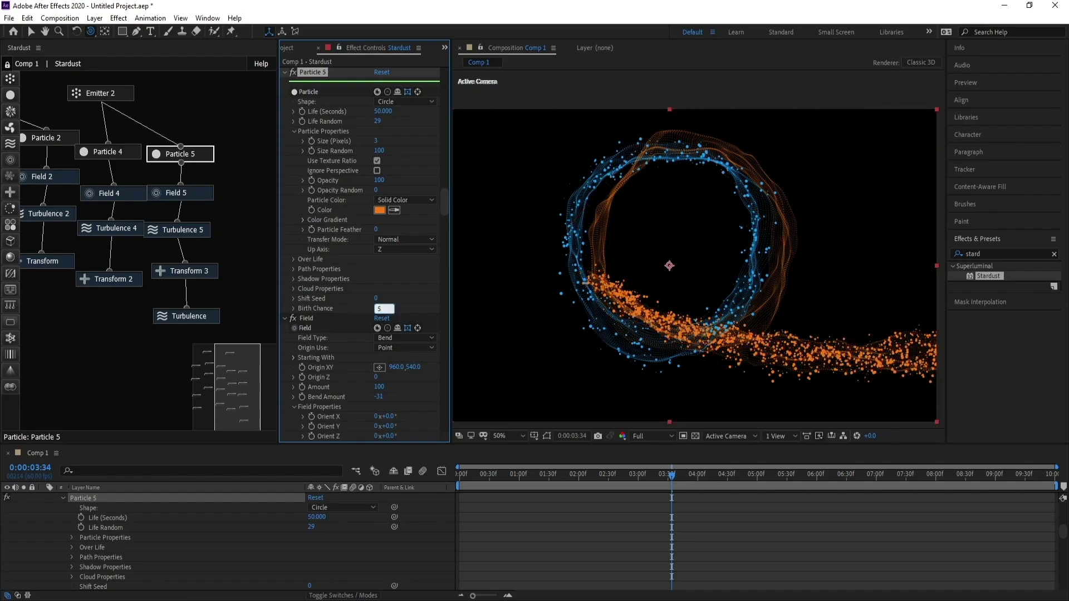
type("5")
key("Return")
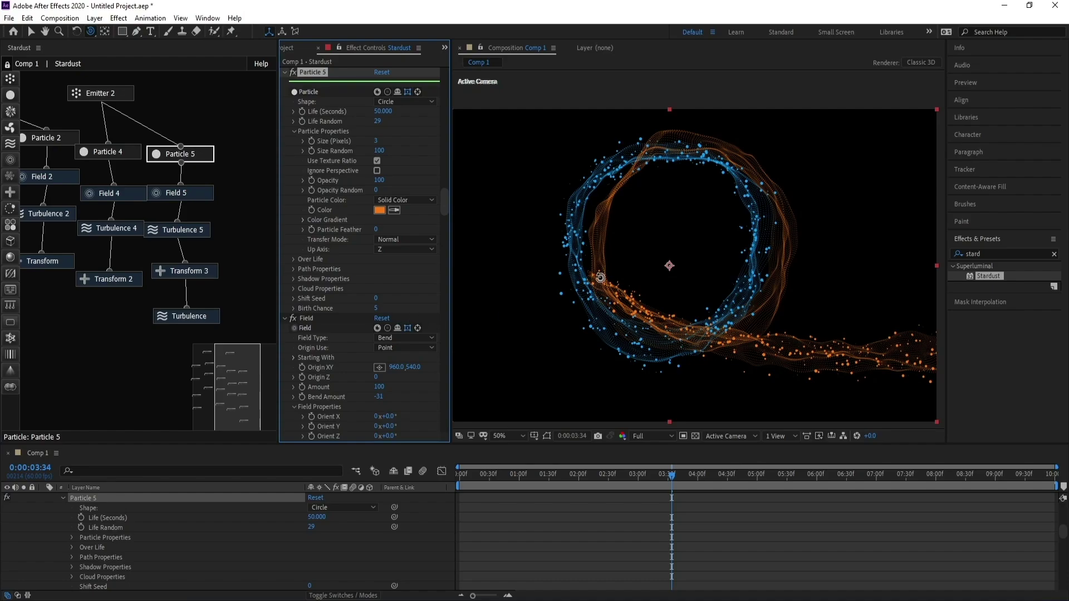
Preview the particle animation from the current frame and narrow the node graph panel.
left_click_drag(682, 263, 641, 262)
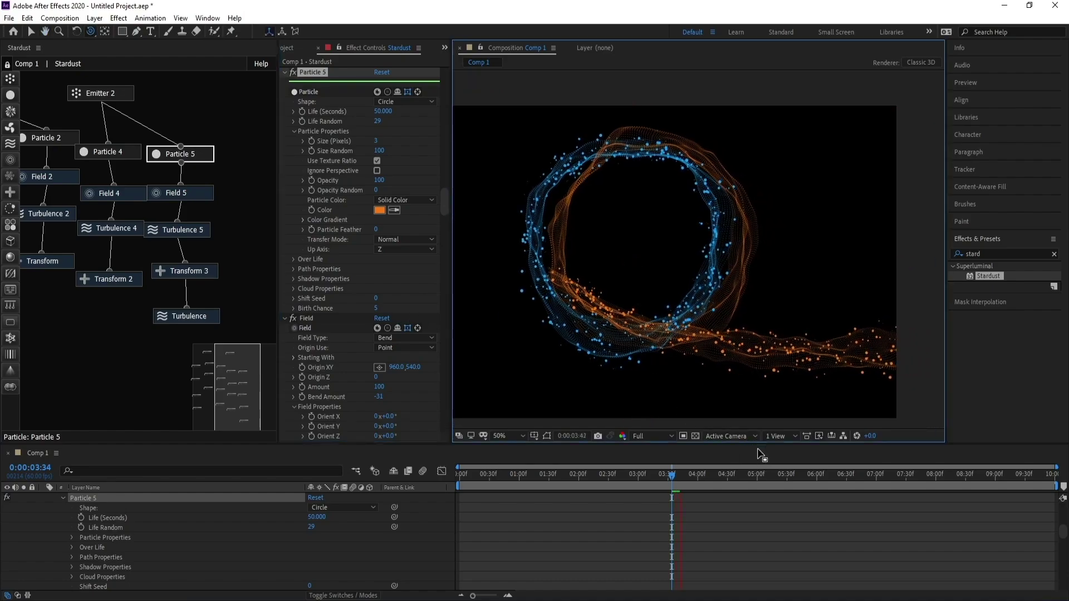
left_click(672, 475)
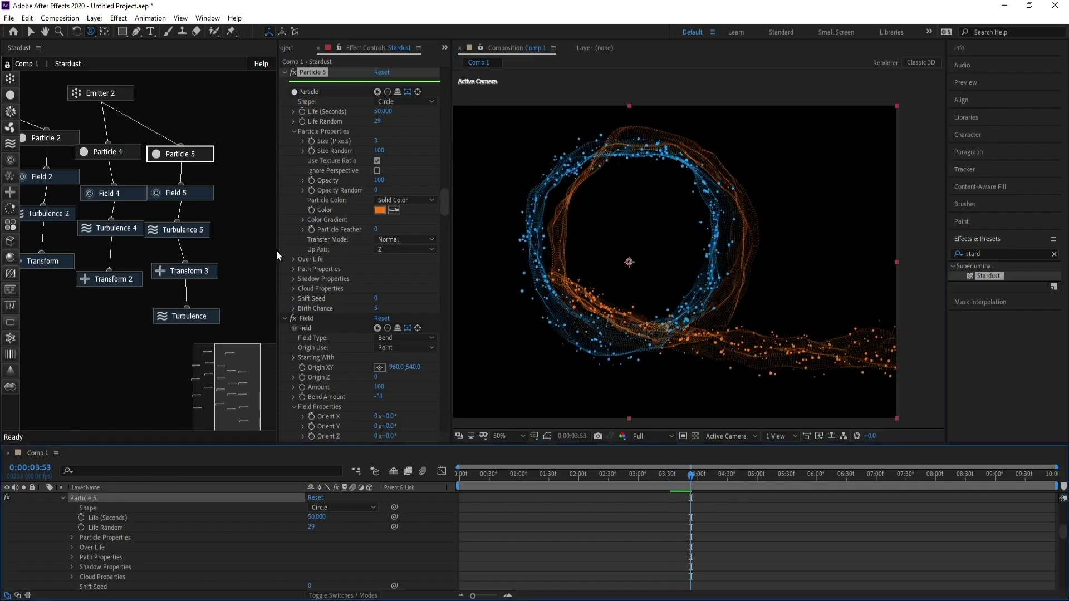
left_click_drag(277, 250, 214, 253)
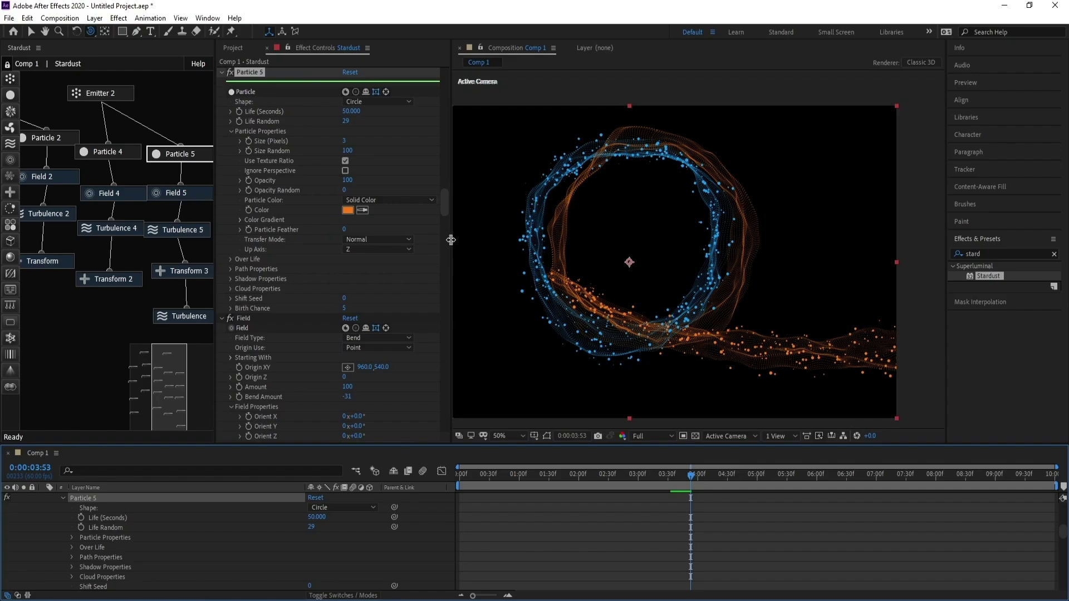
Narrow the effect controls panel and turn on Depth of Field in Camera 1's camera options.
left_click_drag(450, 240, 321, 253)
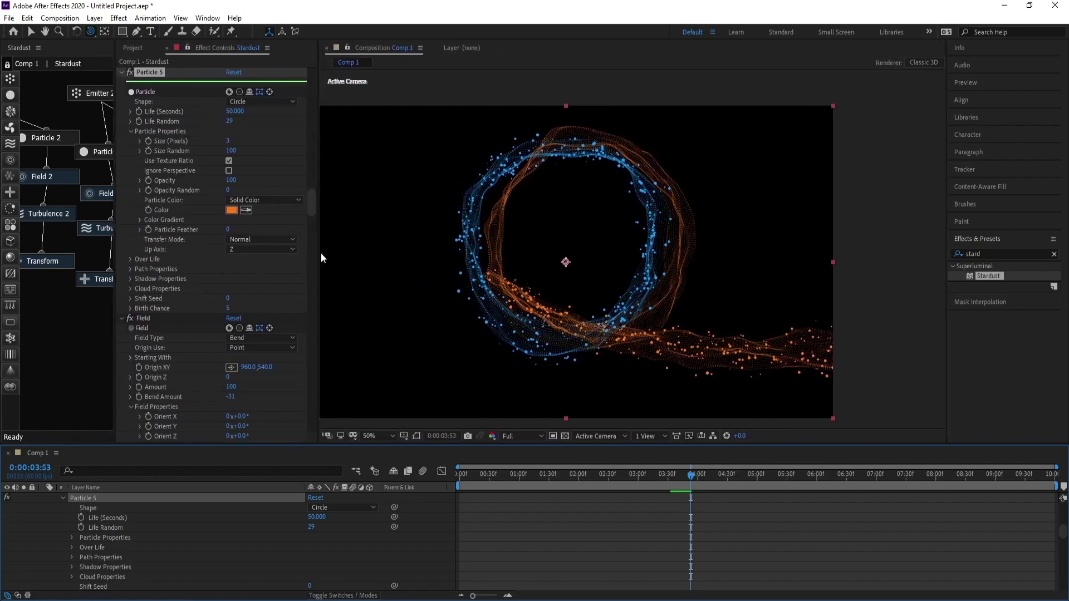
left_click_drag(536, 271, 549, 271)
scroll(82, 516, "down", 5)
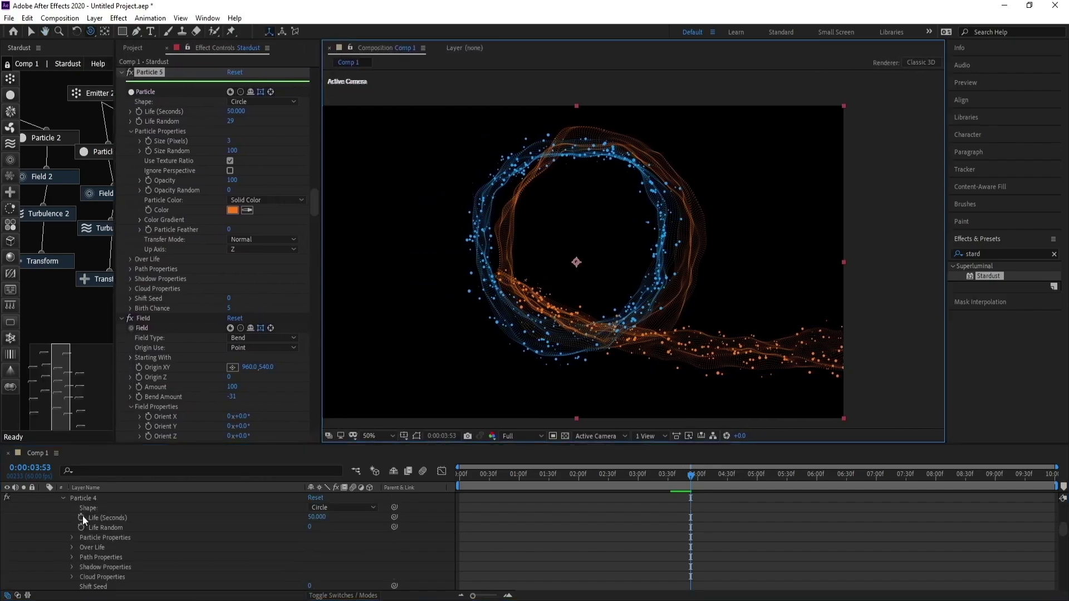
scroll(70, 504, "up", 10)
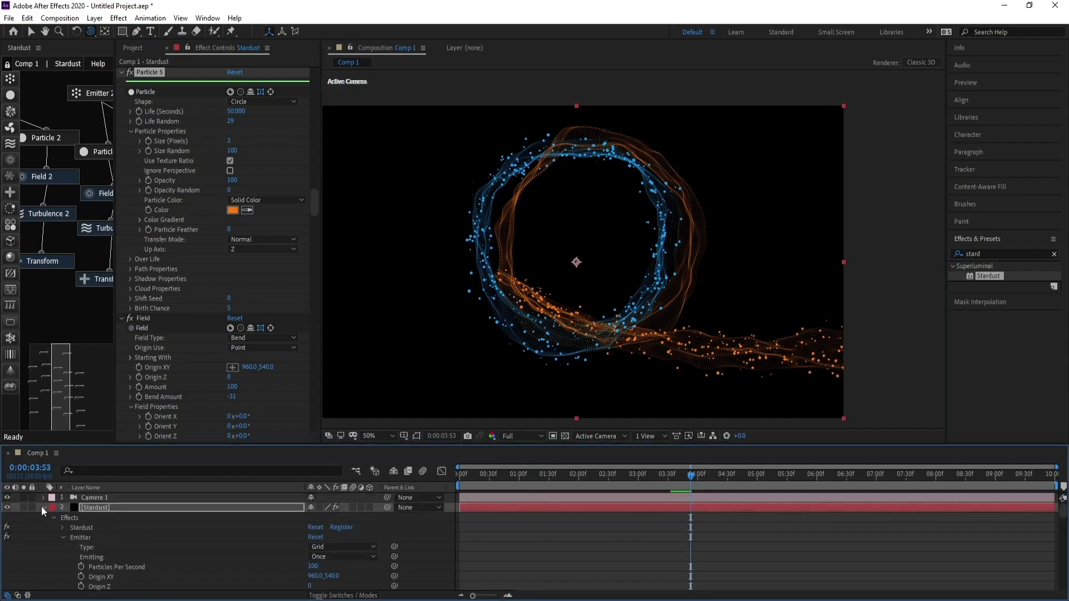
left_click(41, 506)
left_click(86, 499)
left_click(41, 499)
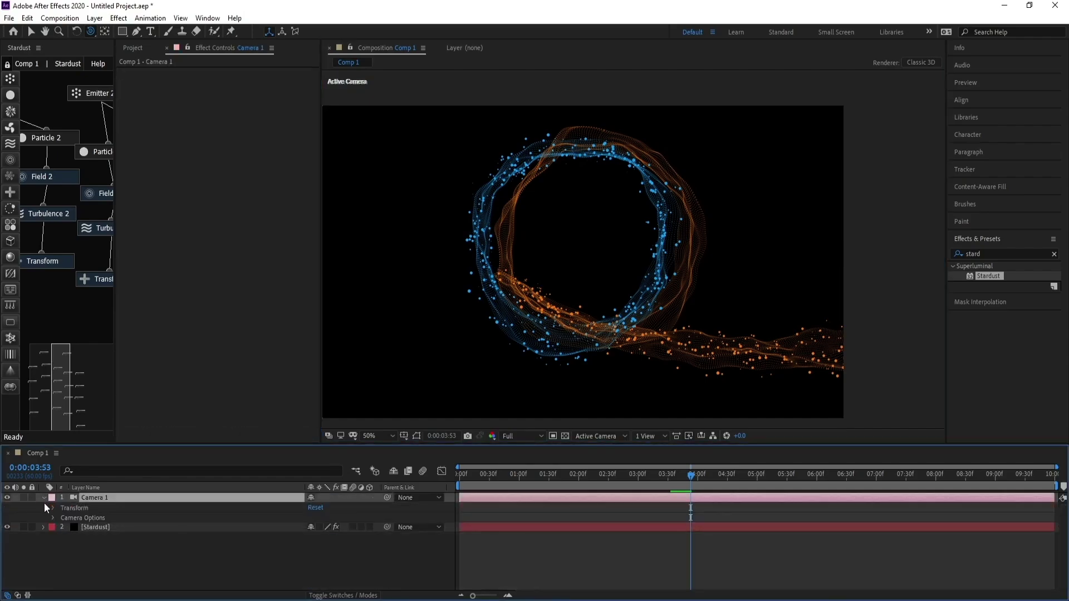
left_click(53, 518)
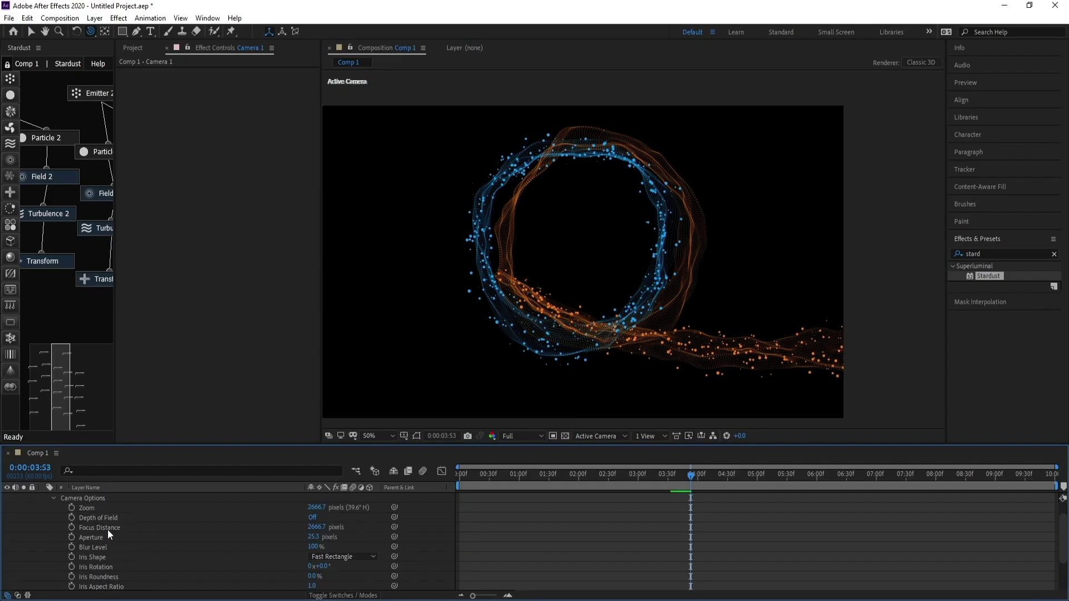
left_click(312, 518)
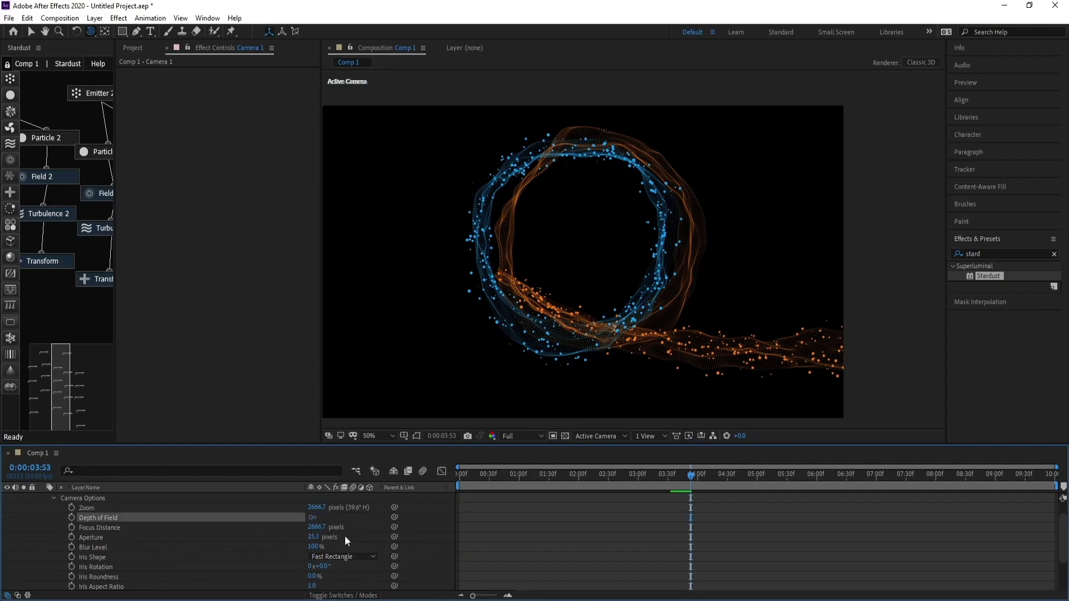
Set Camera 1's Focus Distance to 2357.7 pixels, Aperture to 195.3 pixels and Blur Level to 230%.
left_click(302, 527)
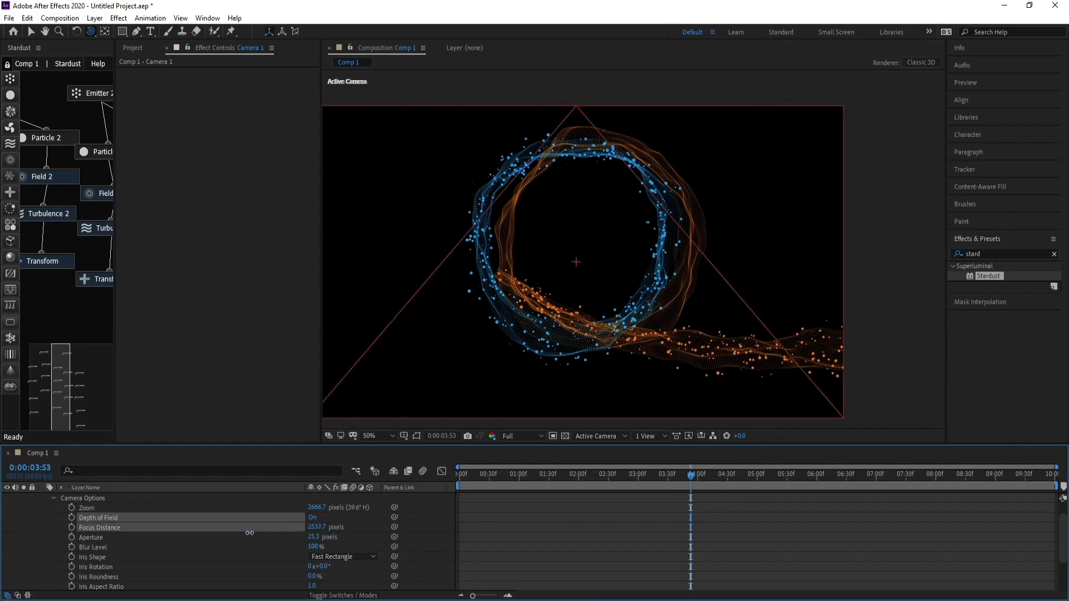
left_click_drag(341, 527, 232, 529)
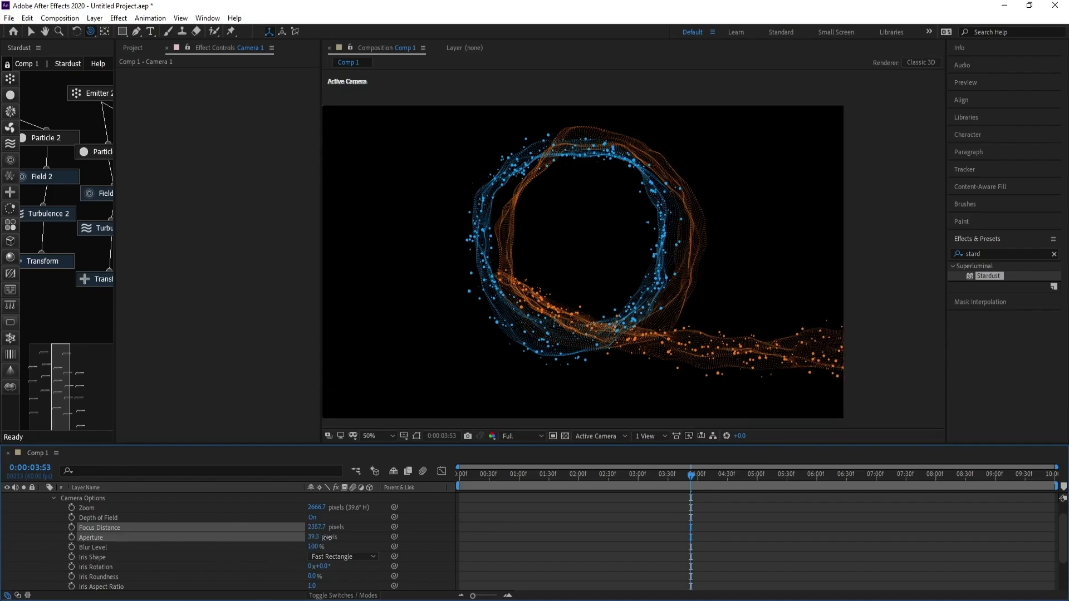
left_click_drag(313, 537, 358, 538)
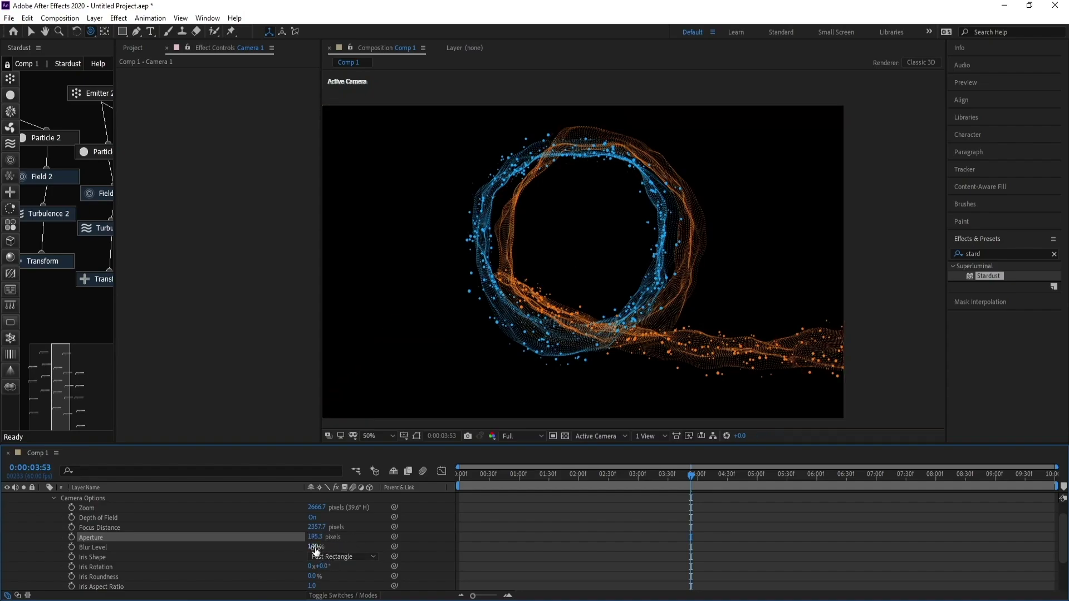
left_click_drag(315, 549, 341, 550)
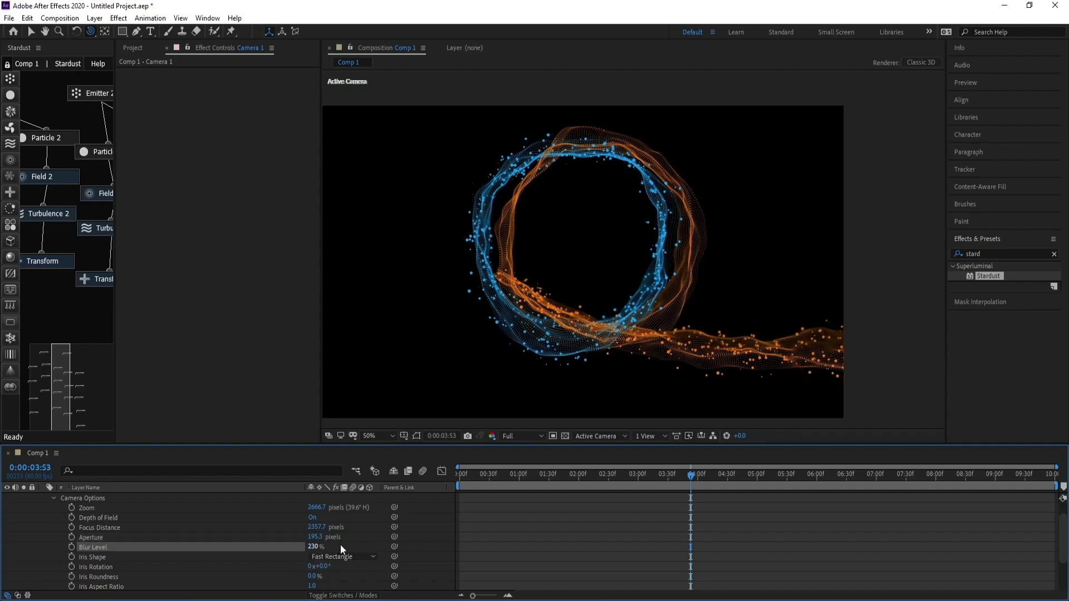
Show the composition in two horizontal views and move Camera 1 closer to the particles in the Top view.
left_click(647, 435)
left_click(653, 460)
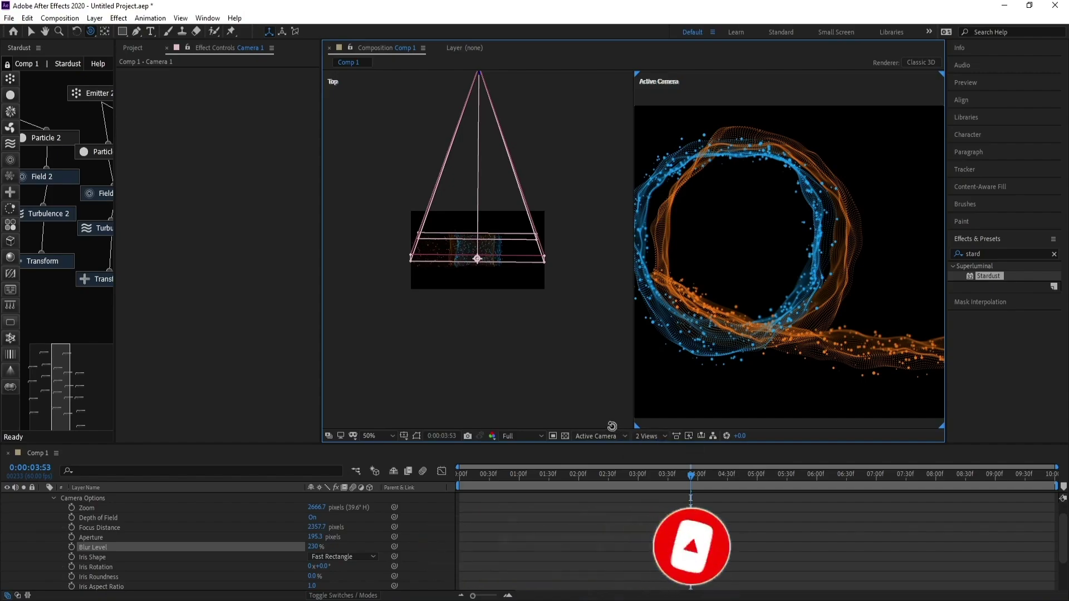
scroll(122, 532, "up", 1)
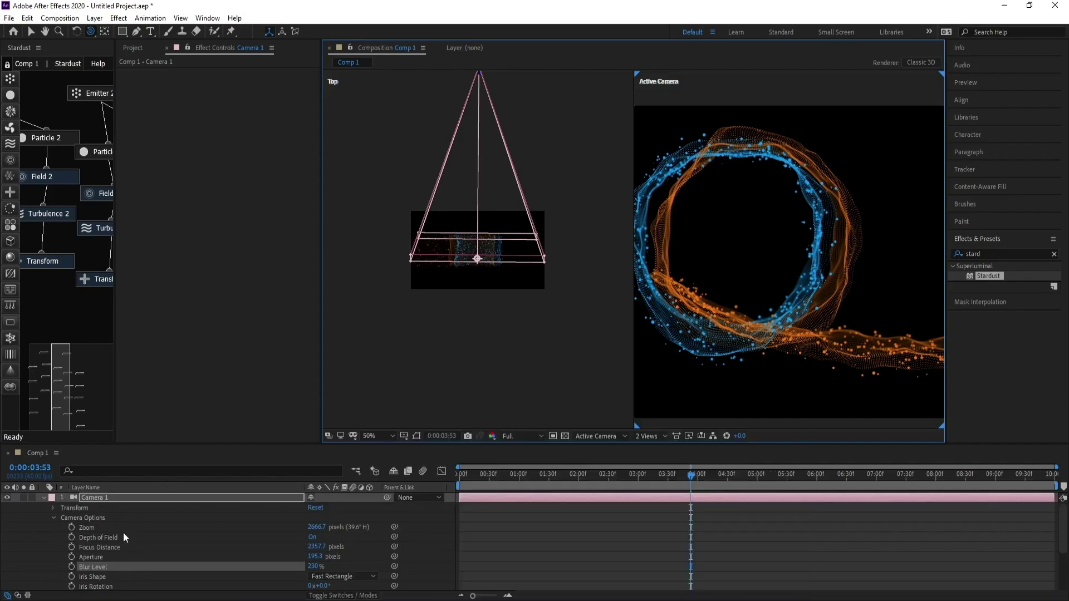
left_click(43, 498)
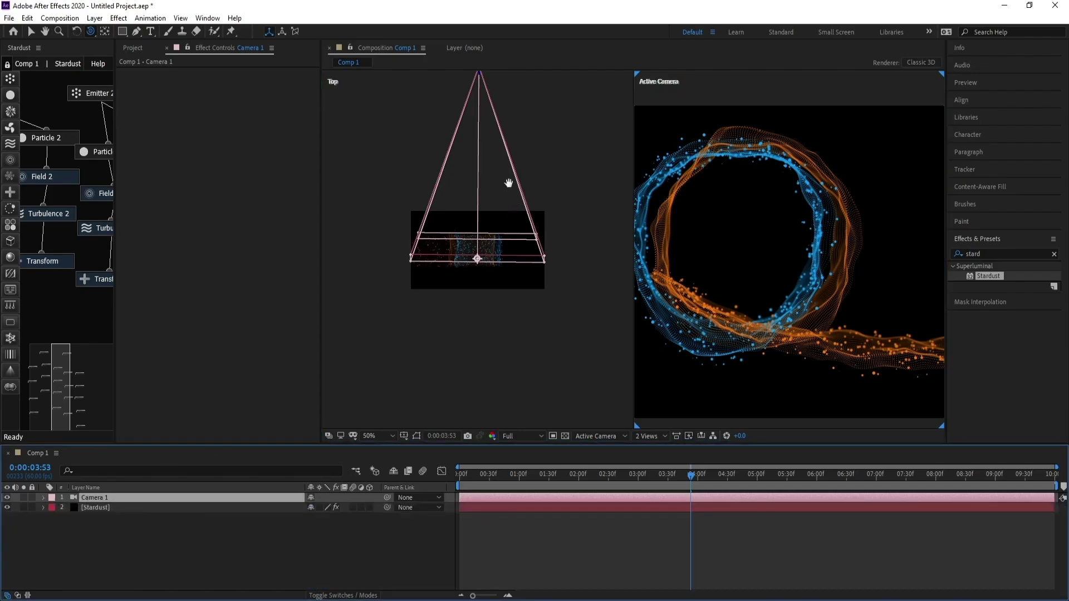
left_click_drag(508, 183, 479, 241)
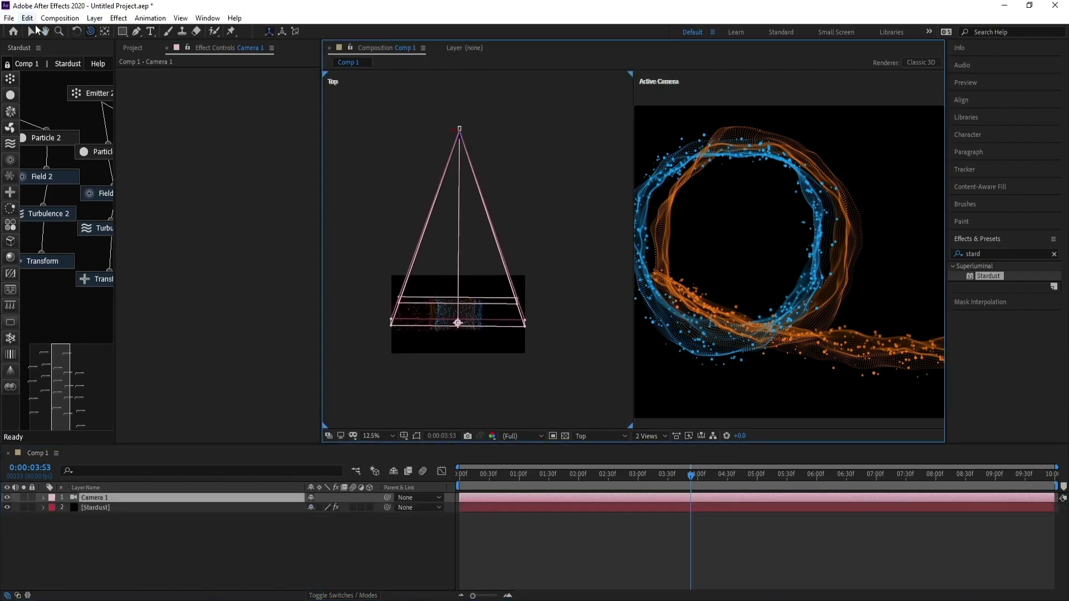
left_click(32, 30)
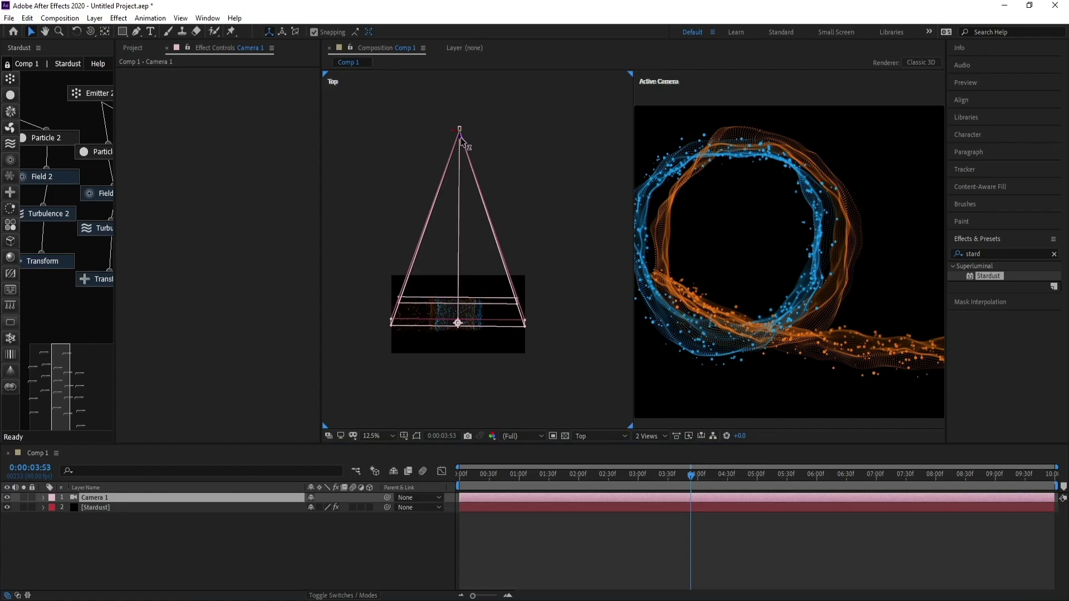
left_click_drag(461, 140, 461, 172)
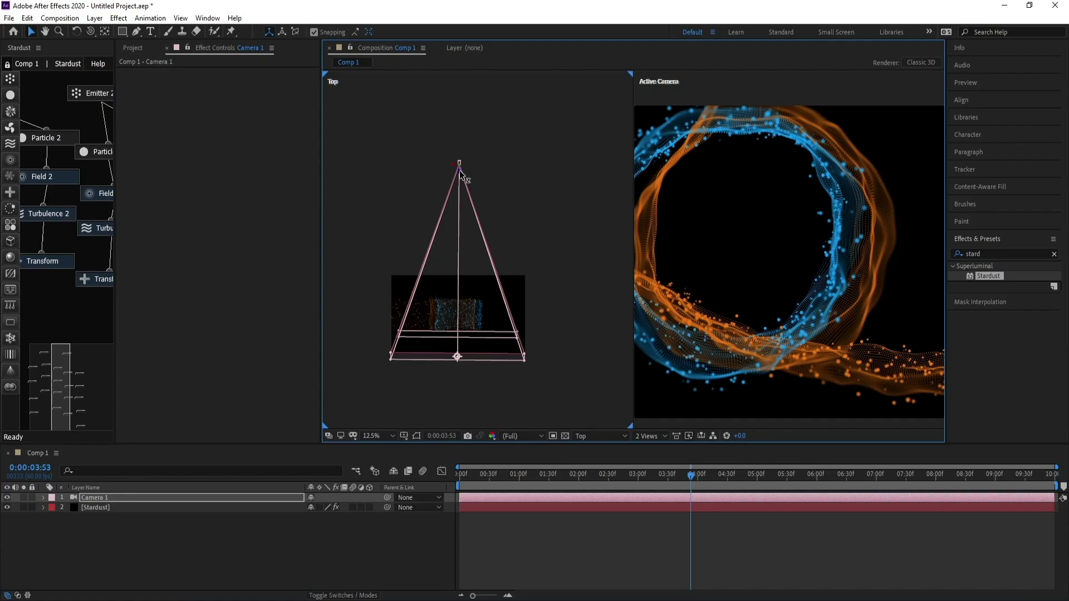
key("ctrl+shift+a")
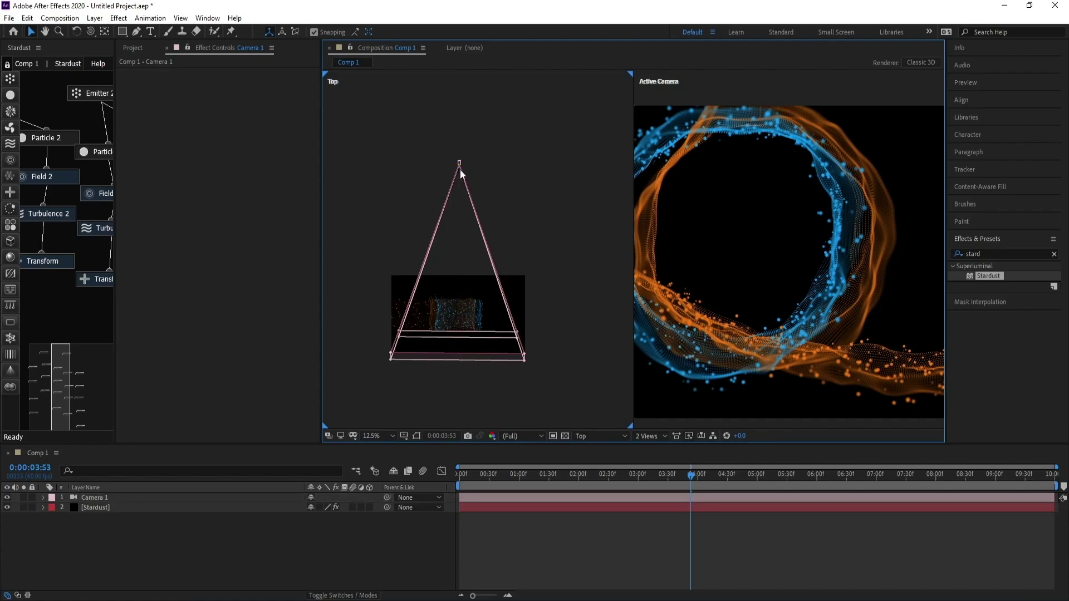
left_click_drag(460, 165, 460, 189)
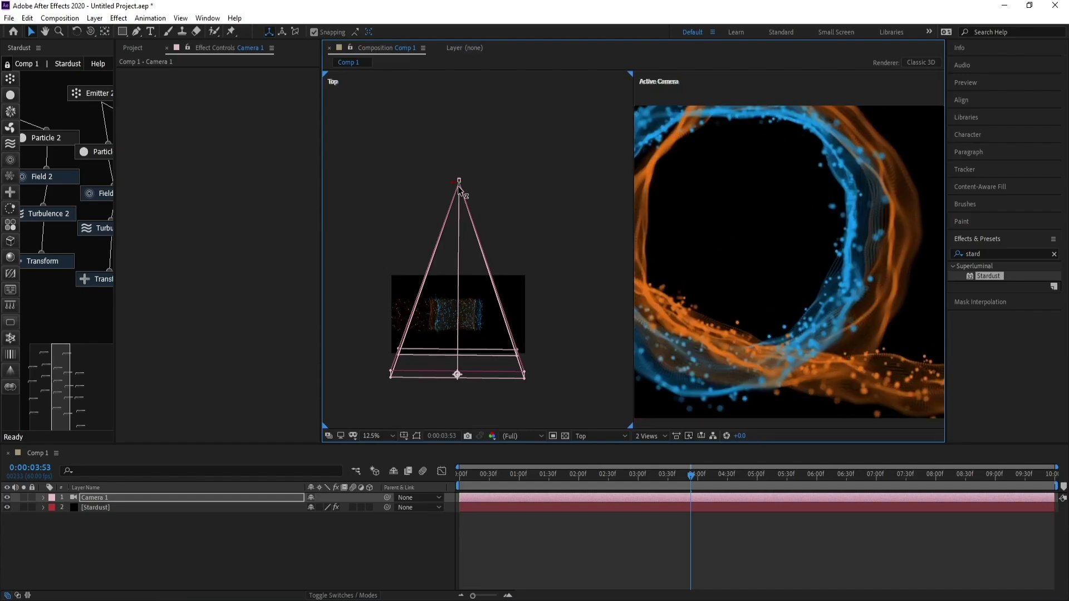
Check the camera framing in a single Active Camera view and restore the two horizontal views.
left_click(656, 436)
left_click(658, 450)
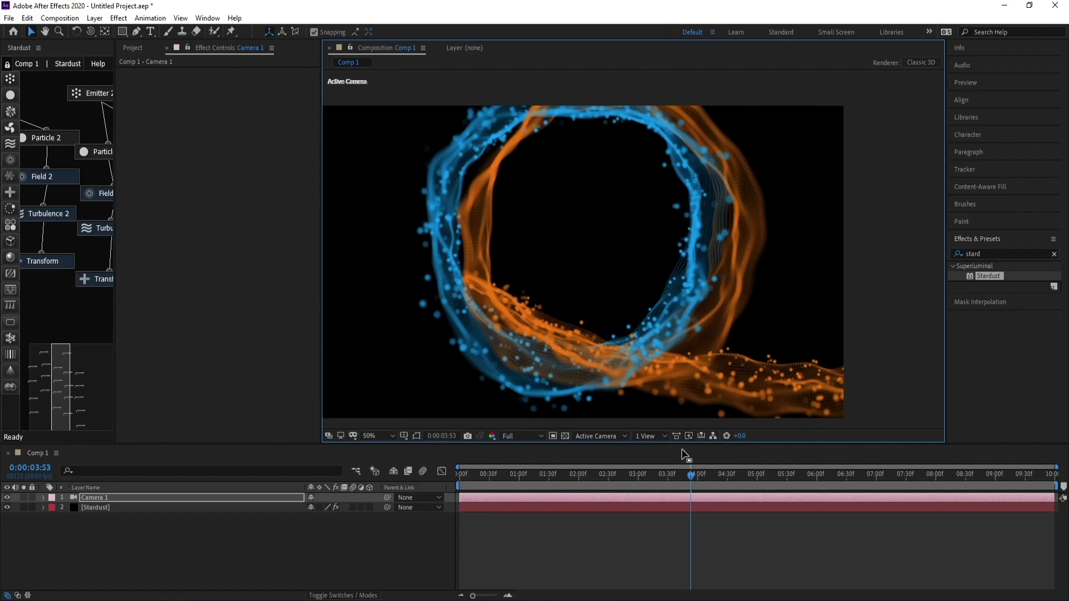
left_click(656, 437)
left_click(659, 459)
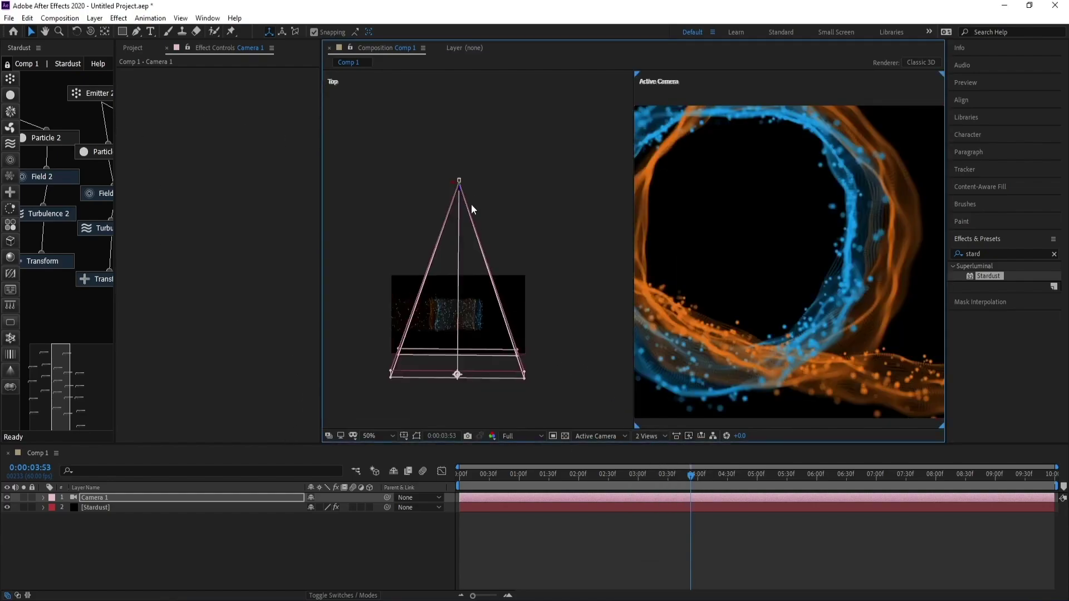
Move Camera 1 slightly back from the particles in the Top view and return to a single view.
left_click_drag(458, 188, 460, 168)
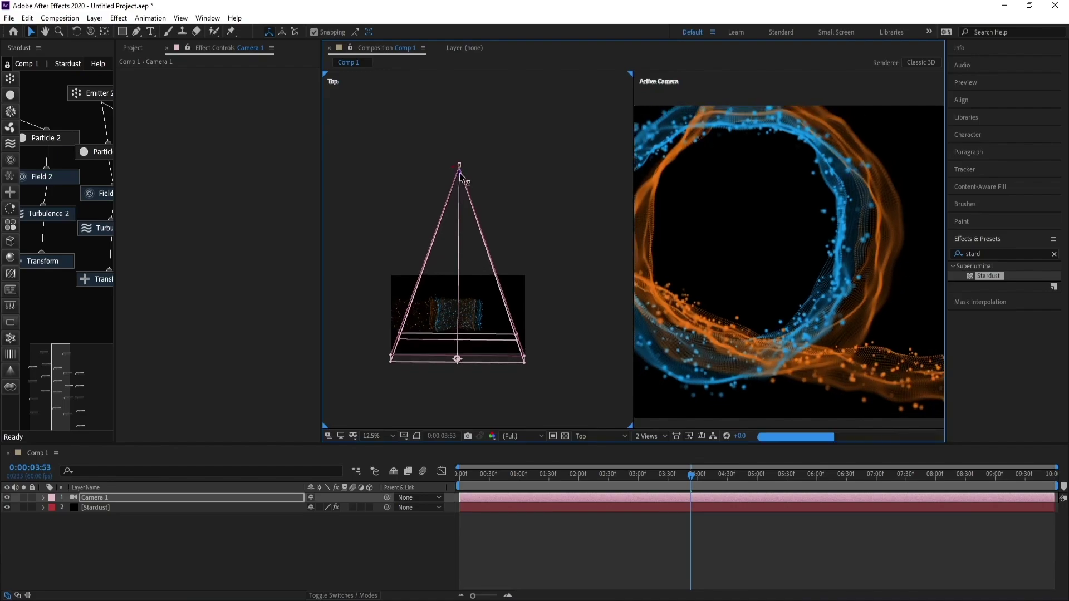
left_click(650, 436)
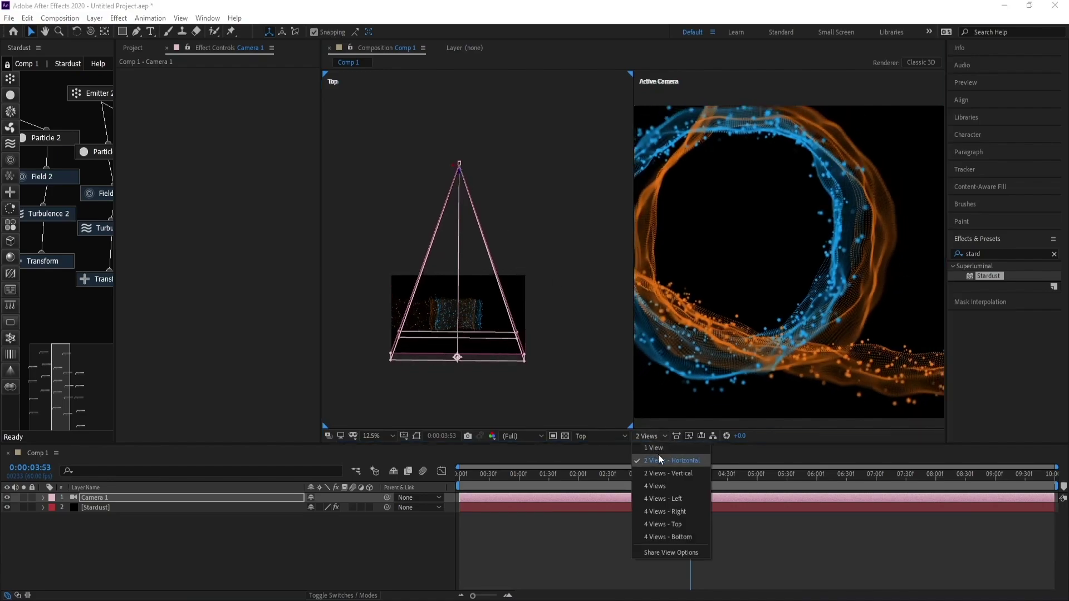
left_click(658, 458)
left_click(650, 437)
left_click(652, 448)
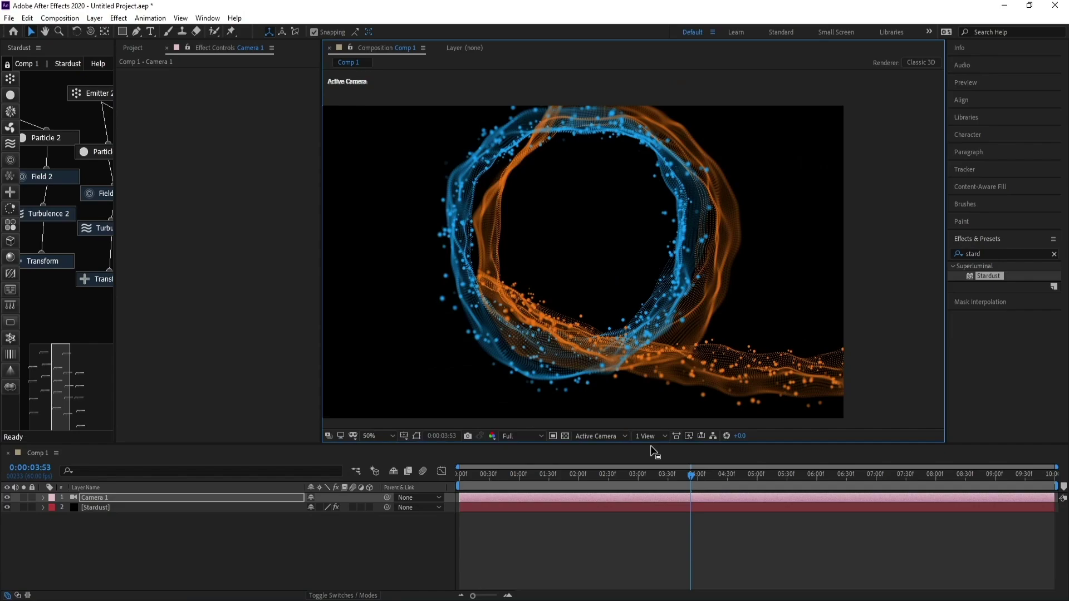
Reposition Camera 1 so the particle rings sit in the left half of the frame with the stream extending right.
key("h")
mouse_move(630, 259)
left_mouse_down()
mouse_move(615, 267)
mouse_move(618, 256)
left_mouse_up()
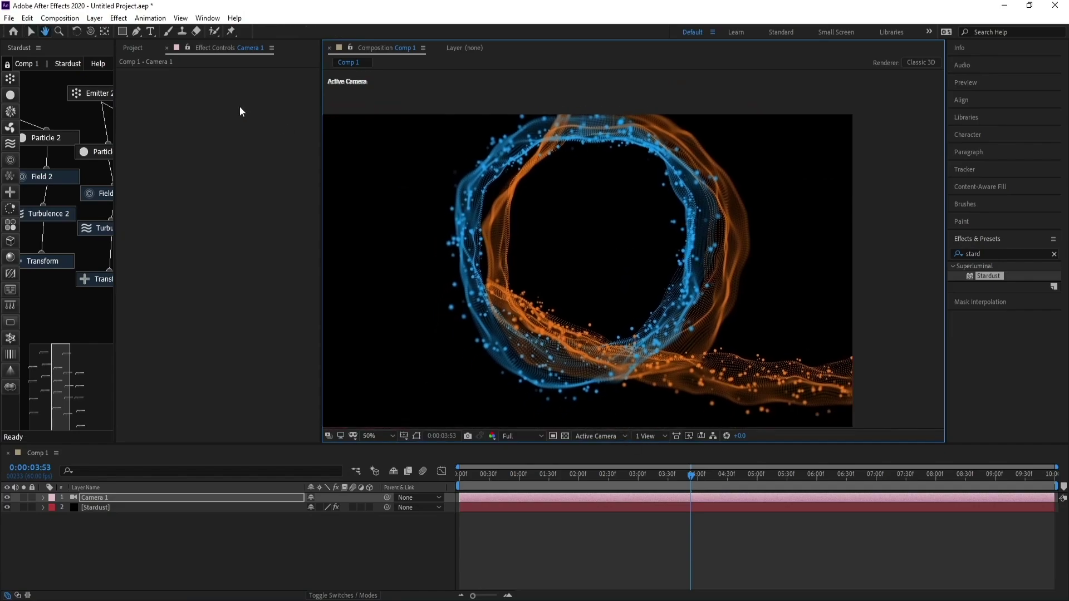
key("c")
left_click_drag(104, 38, 133, 58)
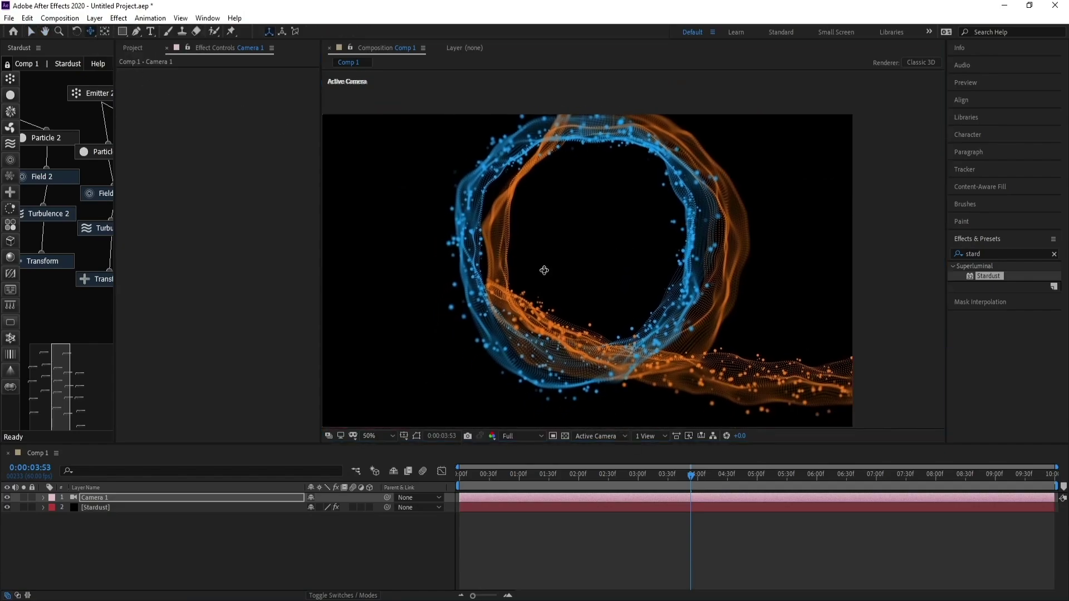
left_click_drag(605, 222, 671, 301)
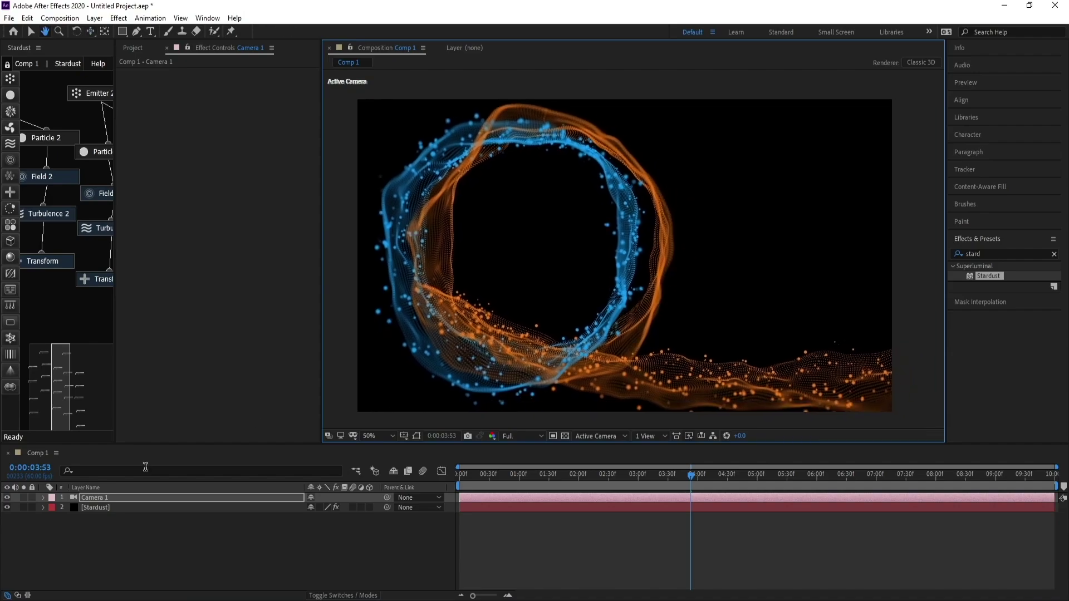
Create a black 1920 x 1080 solid named BG and place it below the Stardust layer.
left_click(148, 508)
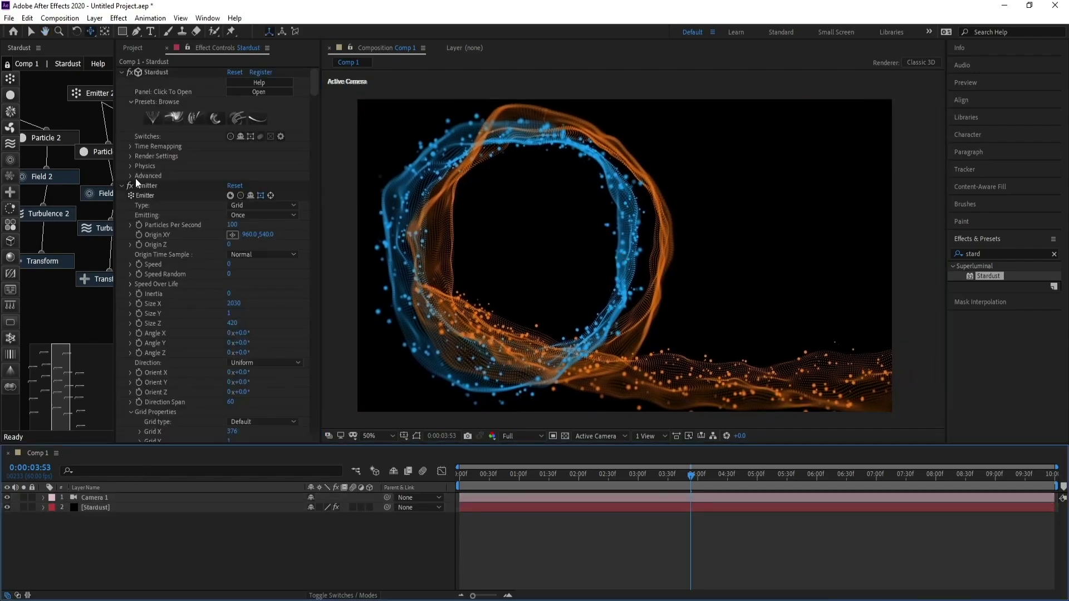
left_click(94, 18)
mouse_move(139, 31)
left_click(283, 44)
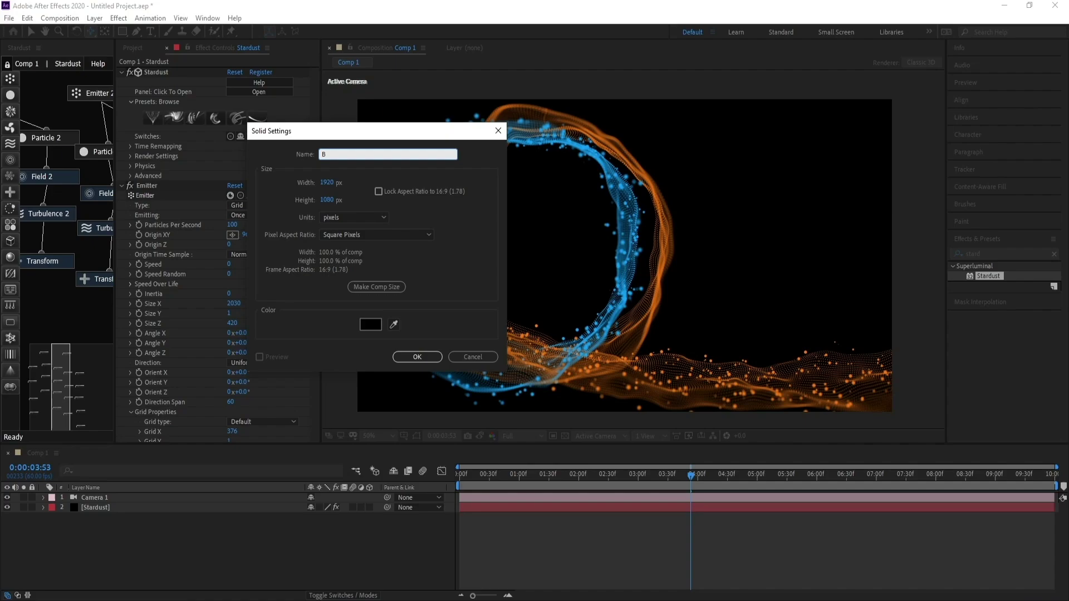
key("Return")
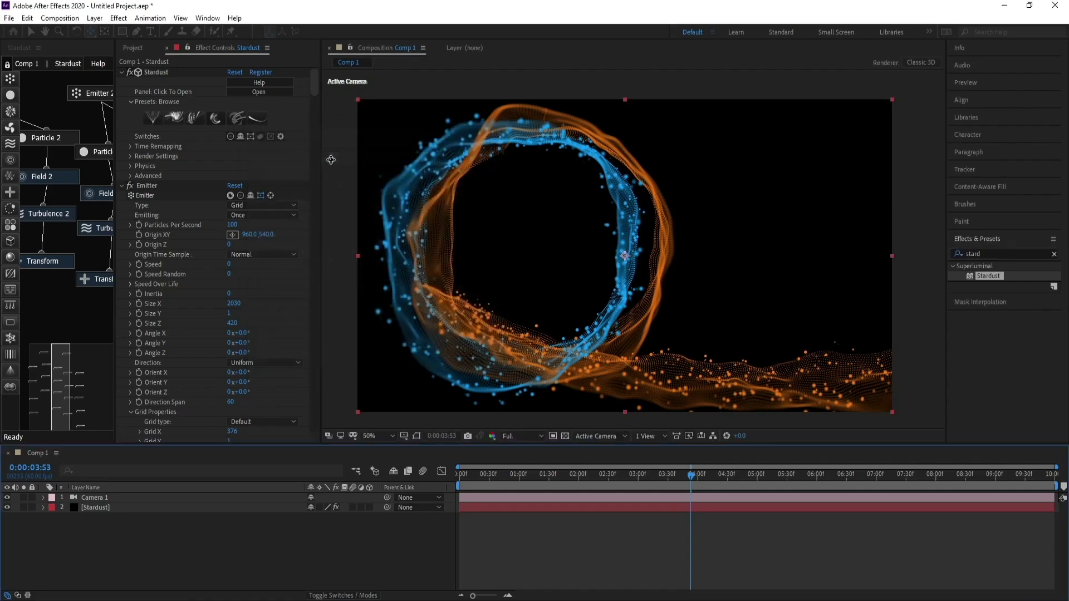
left_click_drag(94, 502, 106, 523)
Apply the 4-Color Gradient effect to the BG layer.
left_click(118, 18)
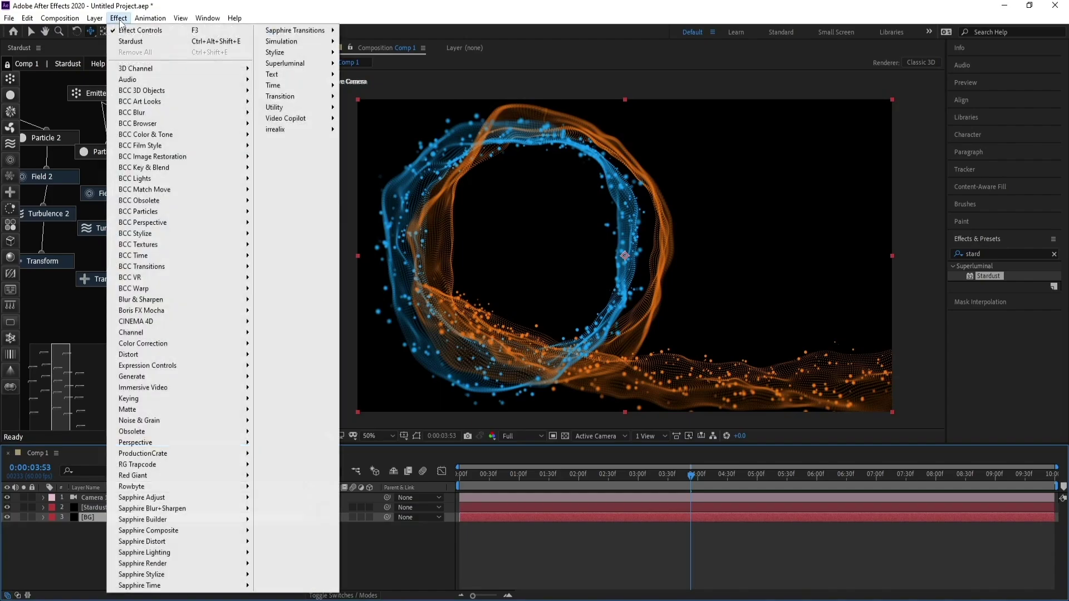
mouse_move(211, 344)
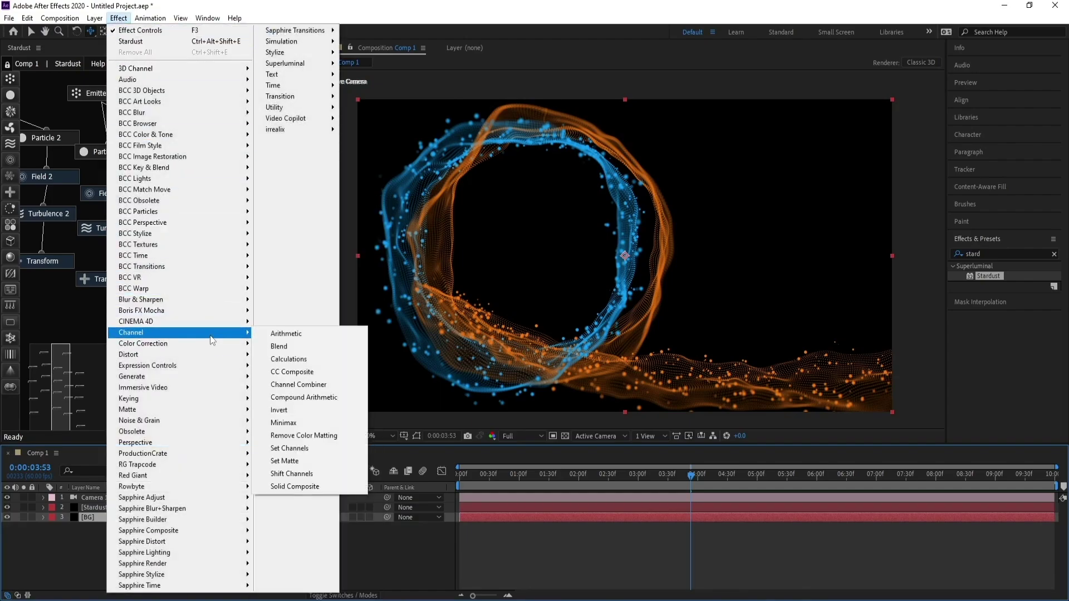
mouse_move(211, 375)
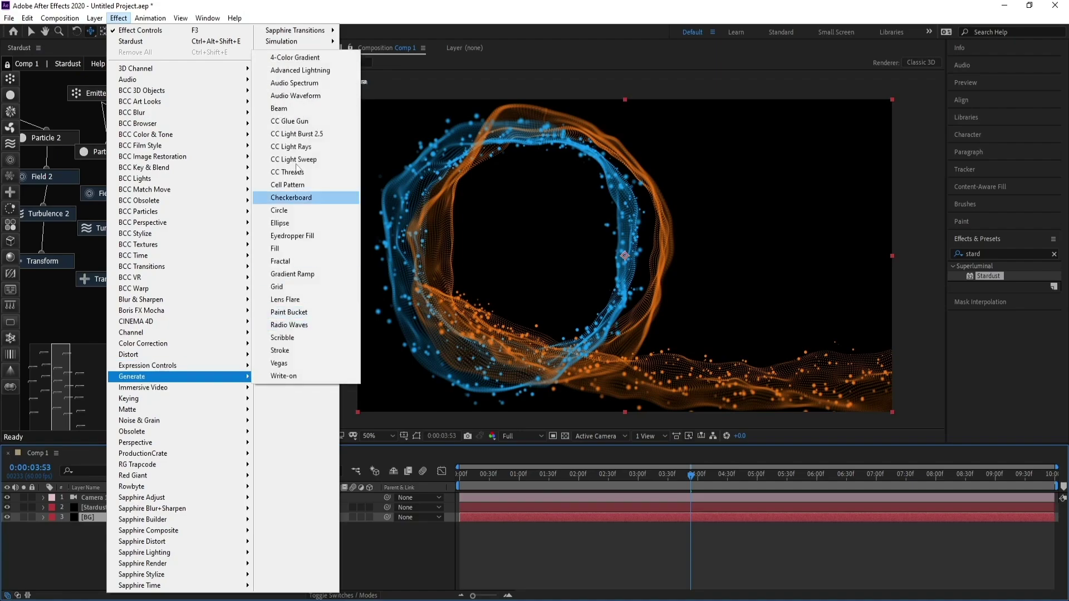
left_click(301, 59)
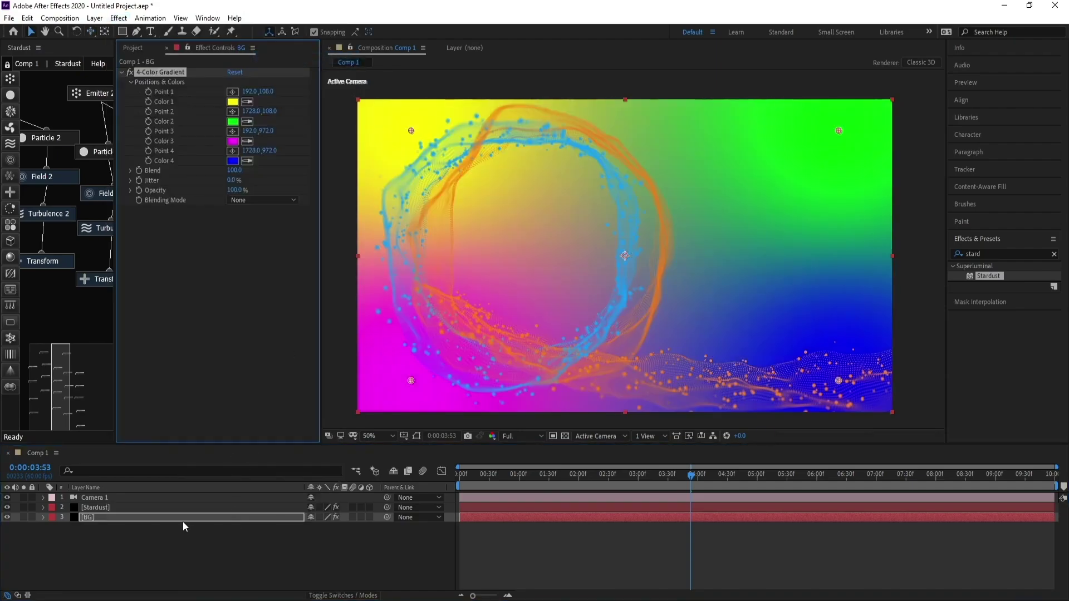
Set Color 1 of the BG layer's 4-Color Gradient to dark magenta, 2E0225.
left_click(232, 101)
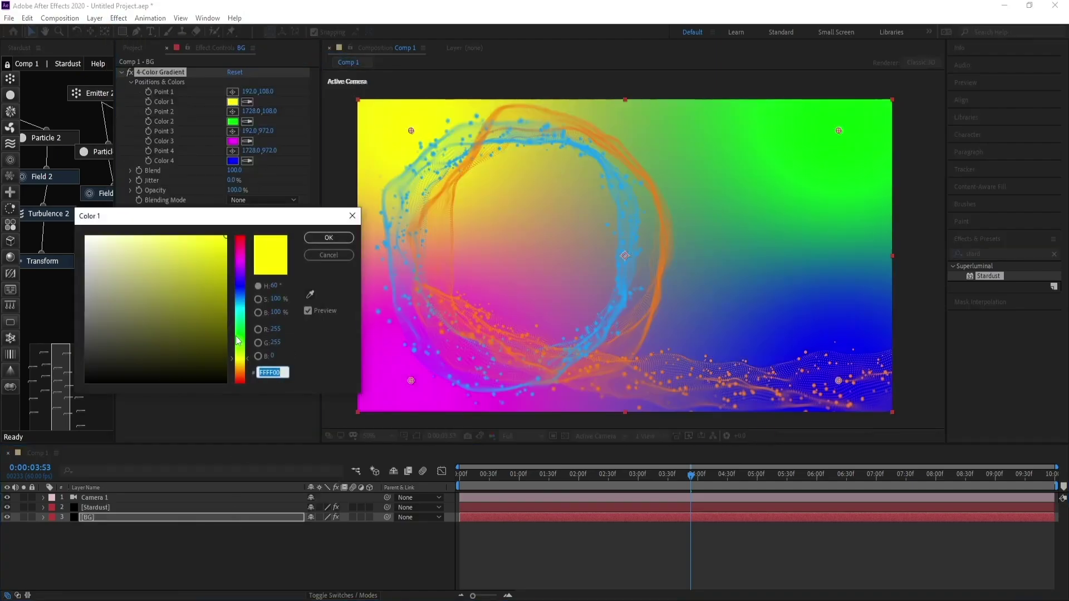
left_click(224, 341)
left_click(240, 271)
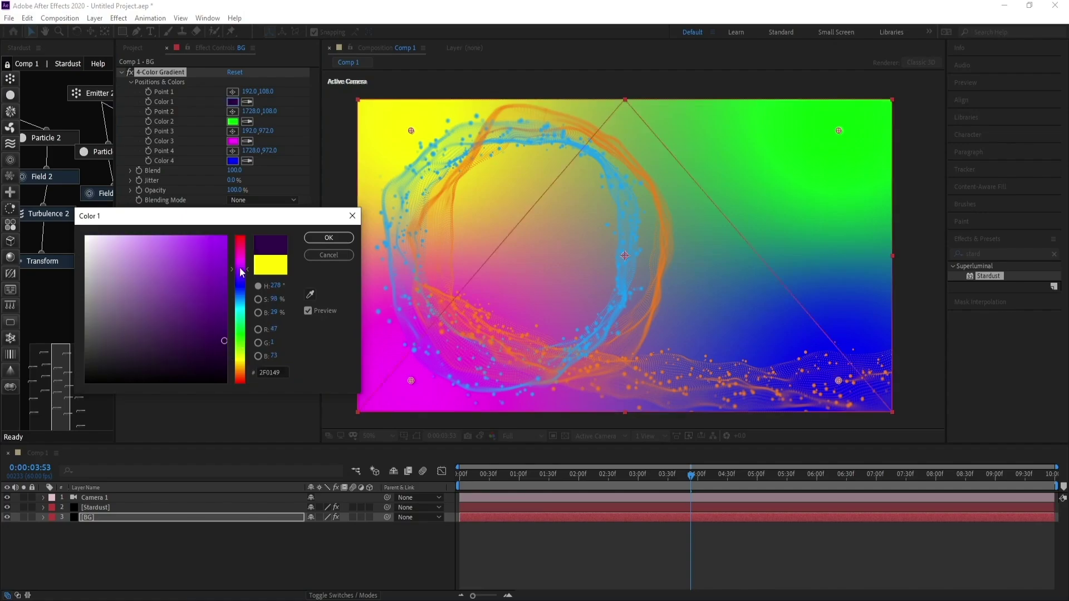
left_click(242, 256)
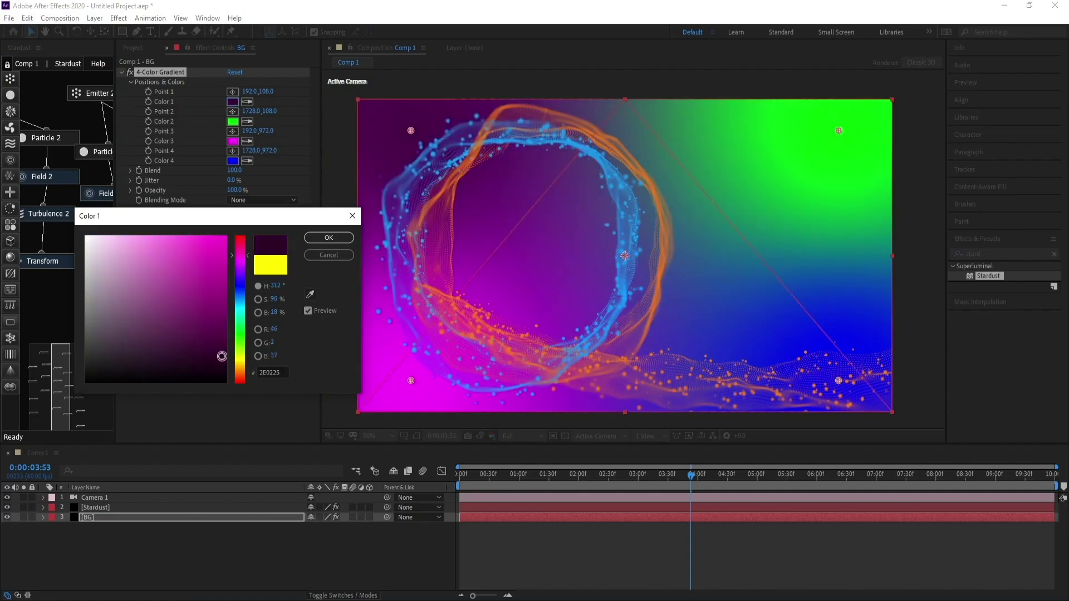
left_click(329, 237)
Set Color 3 of the BG layer's 4-Color Gradient to a near-black navy, 000014.
left_click(232, 141)
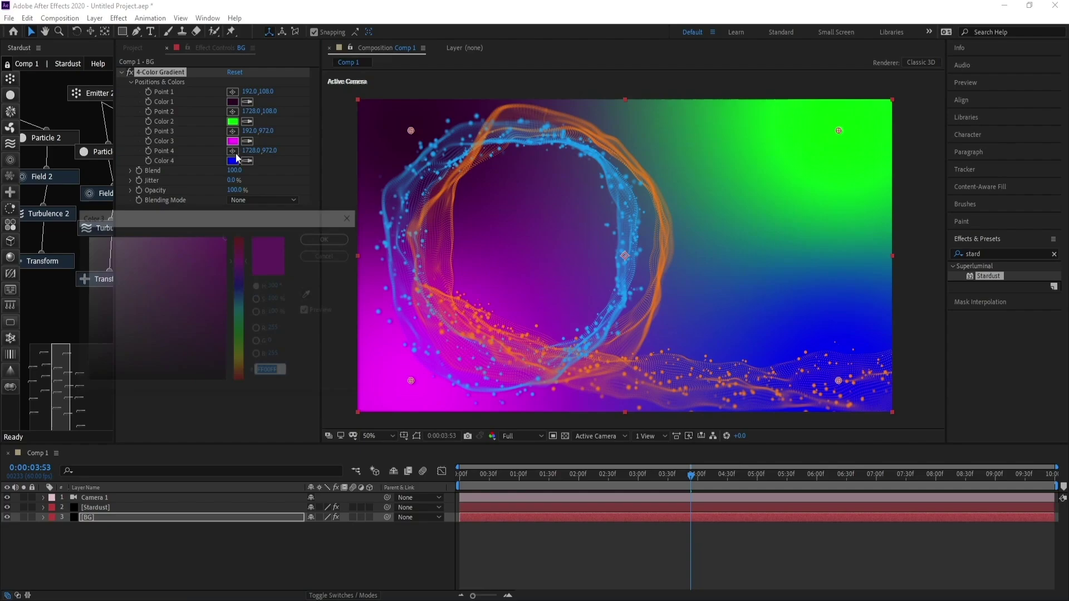
left_click(239, 284)
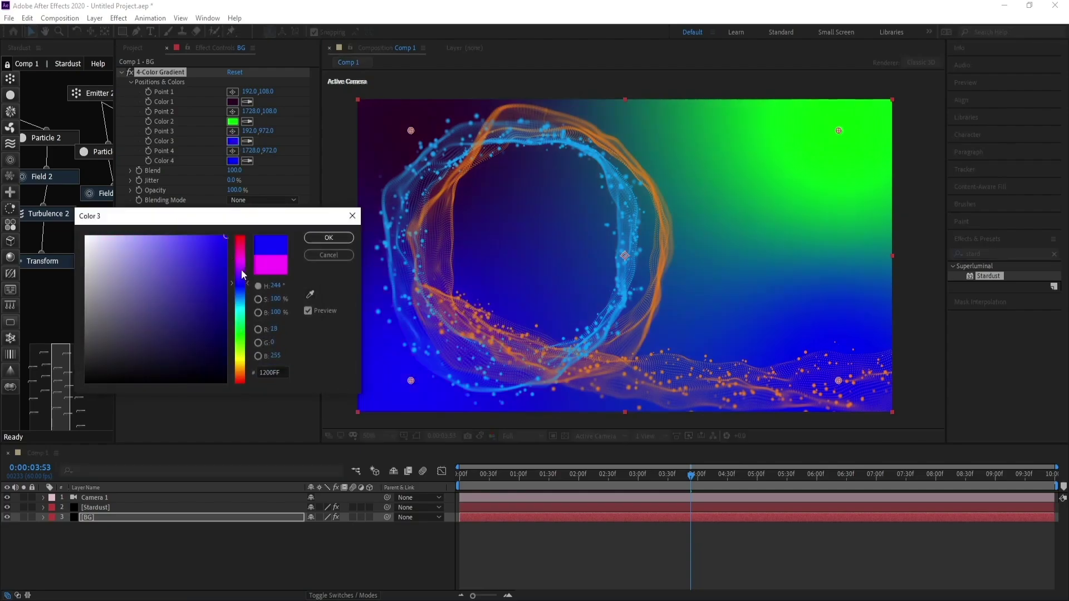
left_click(243, 266)
left_click_drag(243, 266, 242, 285)
left_click_drag(210, 341, 232, 378)
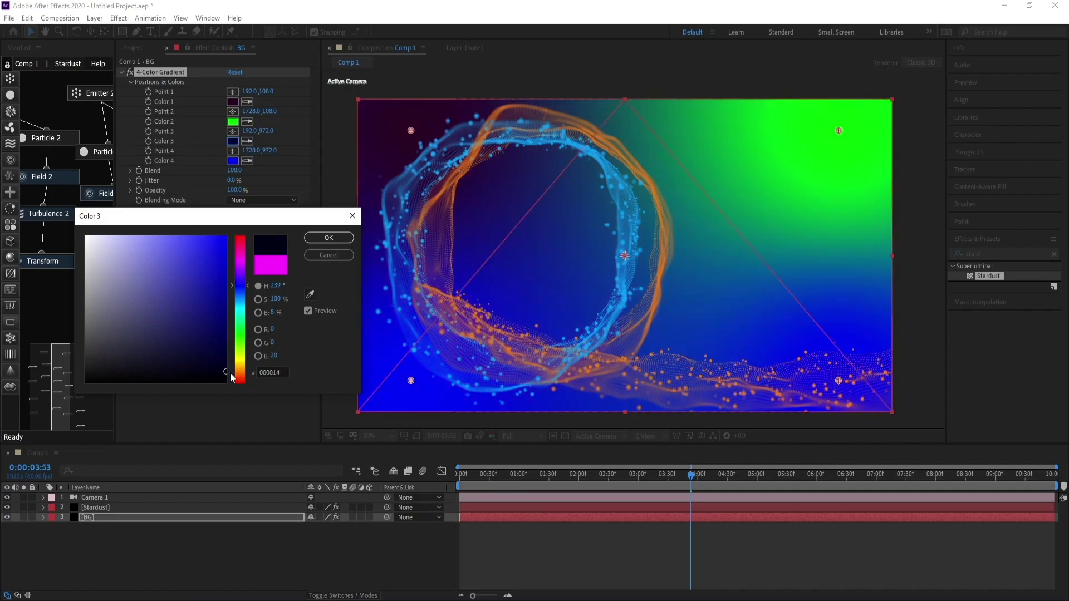
left_click(328, 238)
Set Color 2 of the BG layer's 4-Color Gradient to dark navy blue, 020C3F.
left_click(232, 121)
left_click(243, 302)
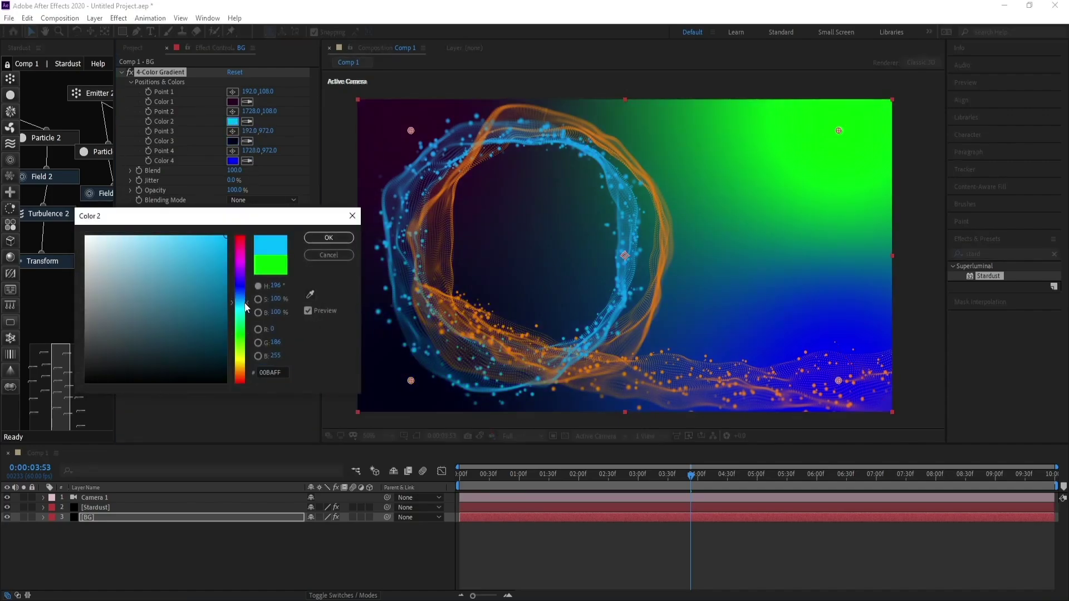
left_click(222, 356)
left_click_drag(245, 302, 245, 270)
left_click(226, 368)
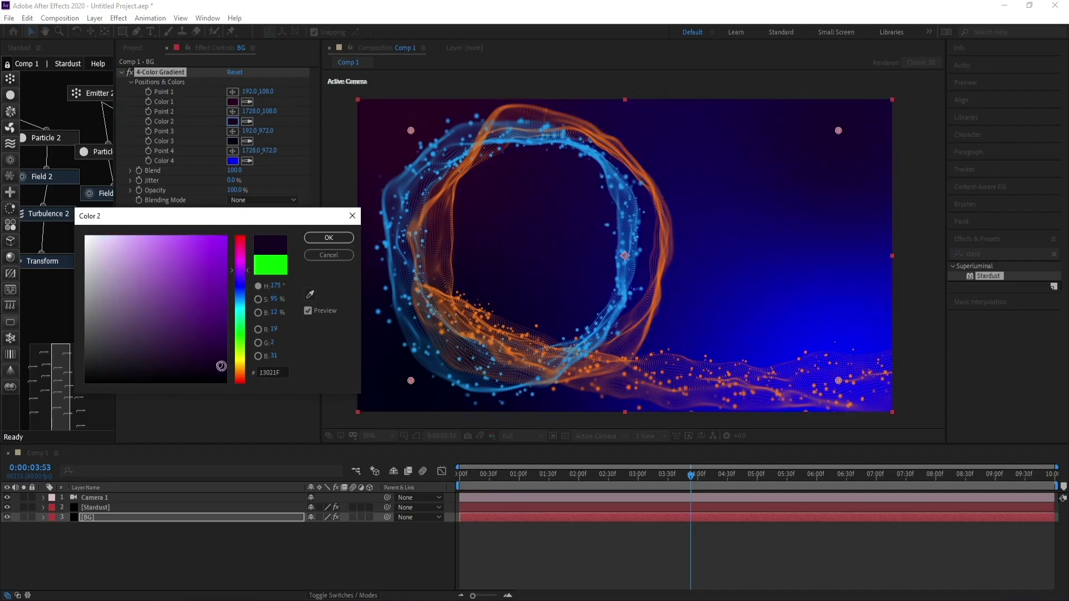
left_click(243, 289)
left_click(227, 357)
left_click(221, 346)
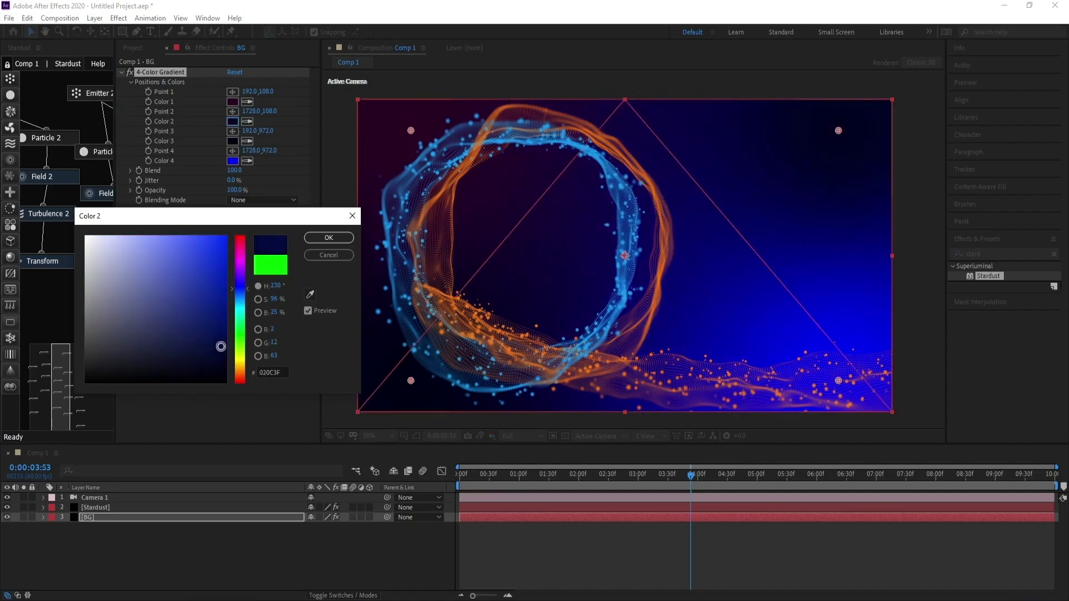
left_click(319, 242)
Set Color 4 of the BG gradient to dark purple, 1E0125, and preview the composition at 0:00:04:20.
left_click(233, 161)
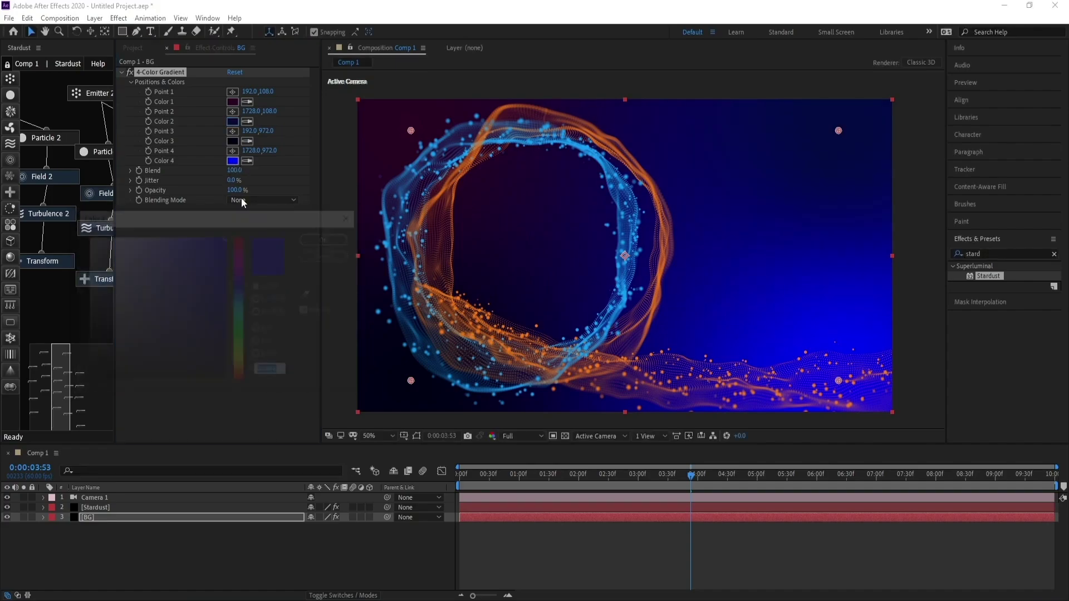
left_click_drag(243, 286, 242, 266)
left_click(226, 343)
left_click(223, 348)
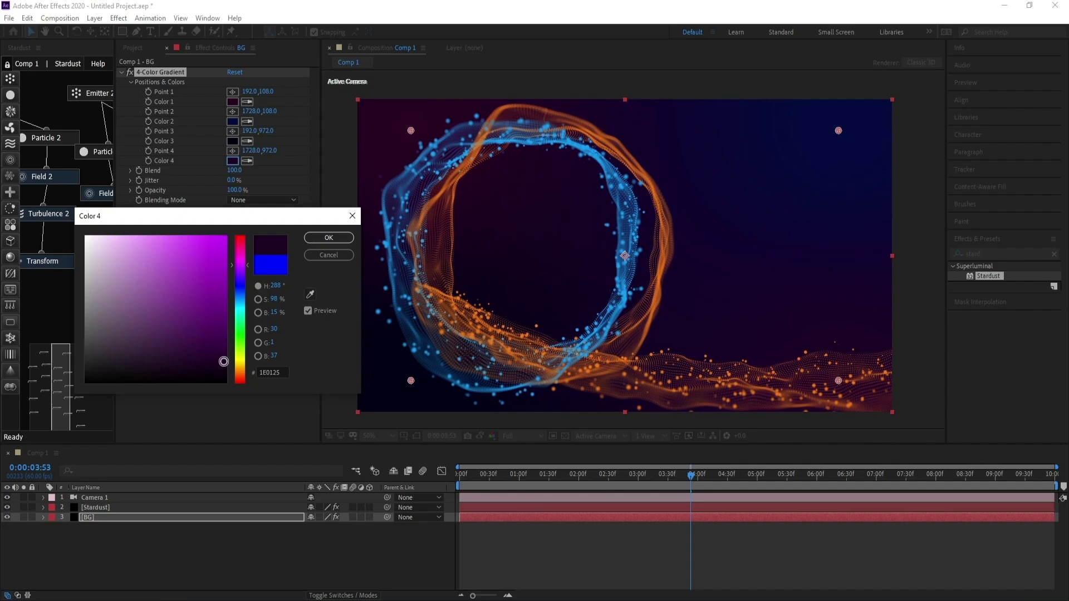
left_click(327, 240)
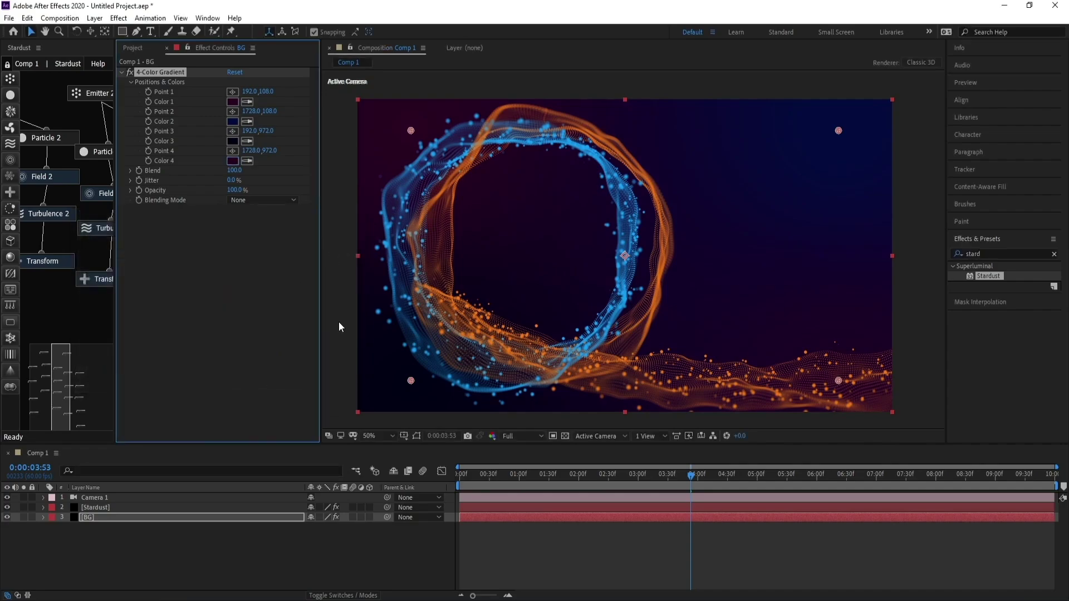
left_click(201, 580)
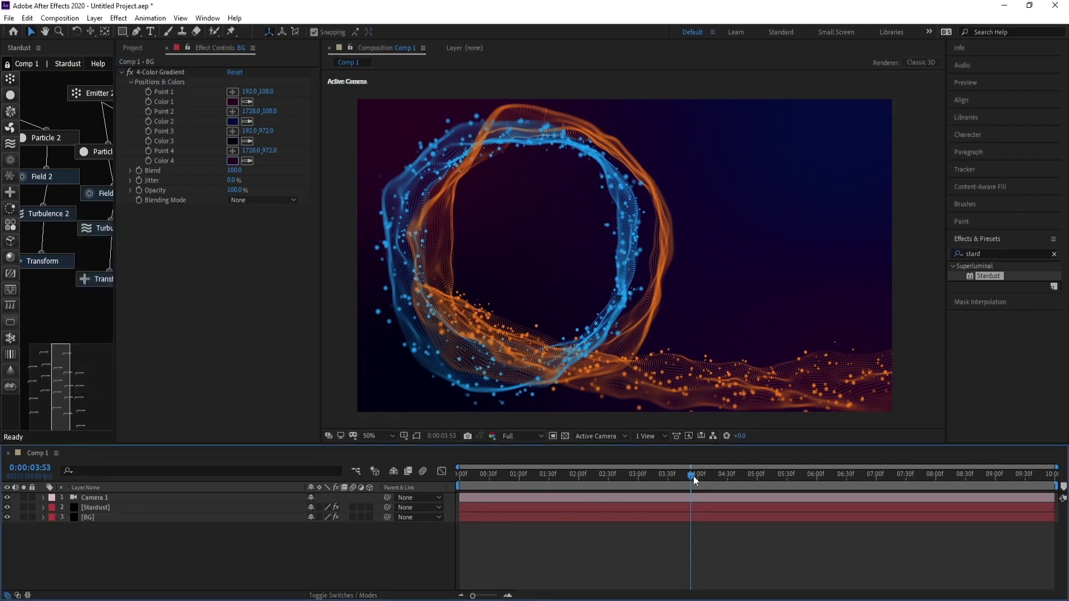
left_click_drag(693, 476, 716, 479)
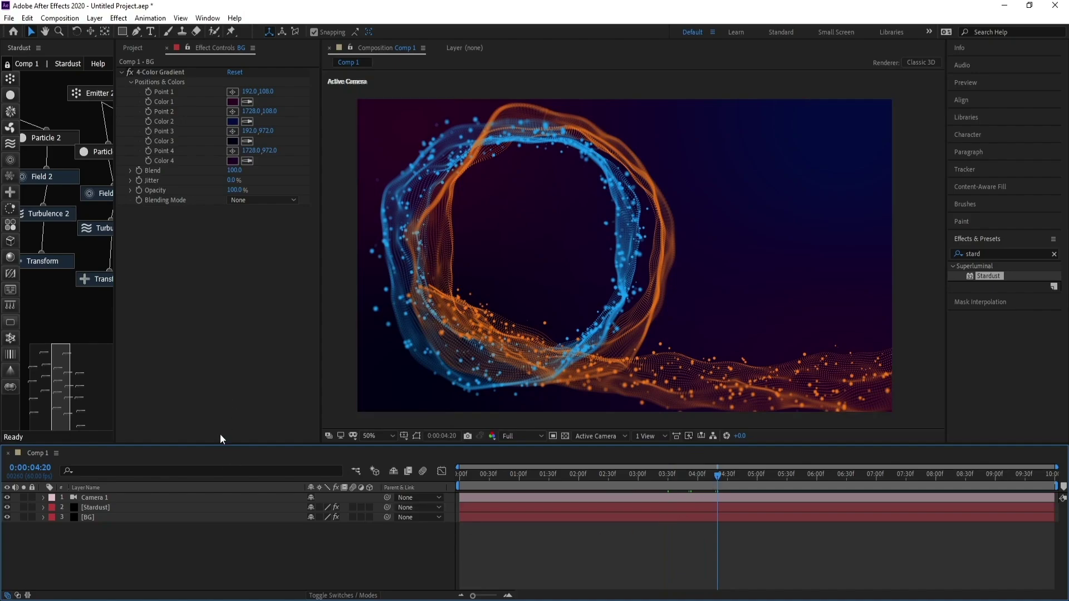
Create an adjustment layer at the top of the layer stack and apply the Stylize Glow effect to it.
left_click(94, 18)
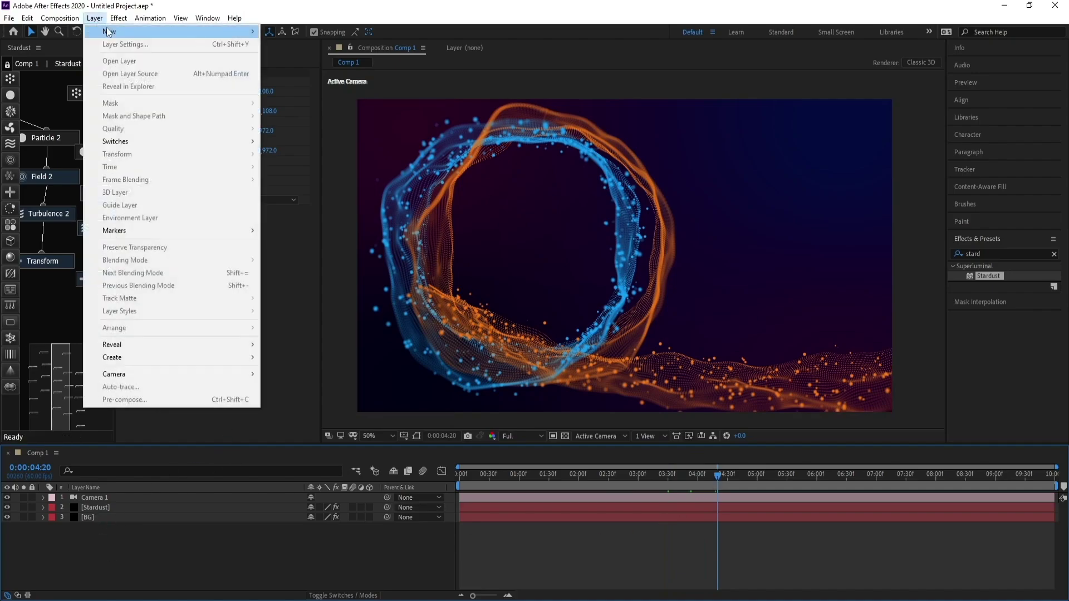
mouse_move(241, 32)
left_click(303, 108)
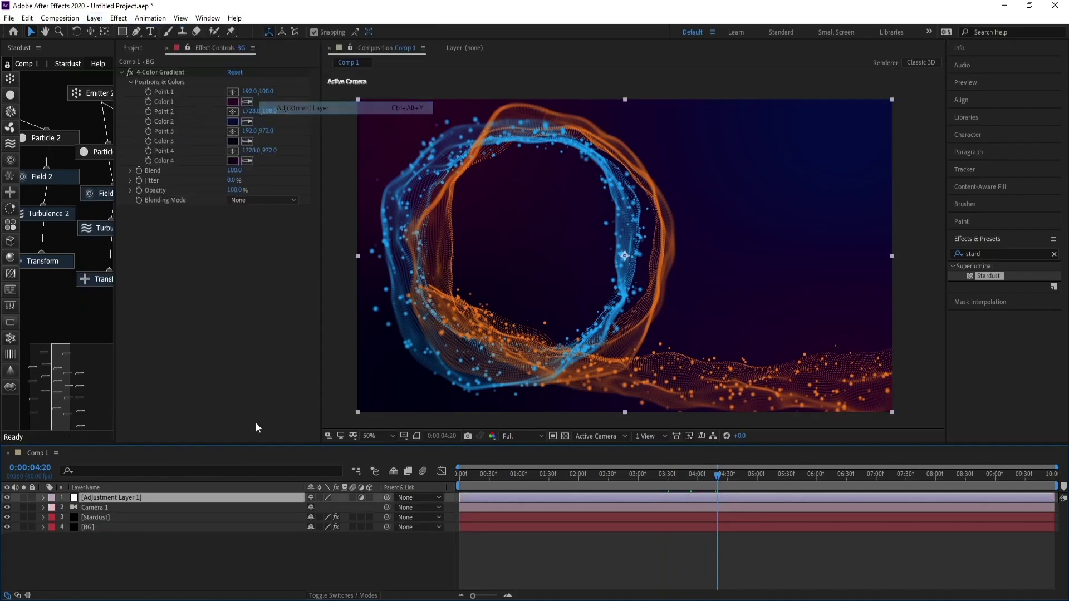
left_click(119, 18)
mouse_move(322, 55)
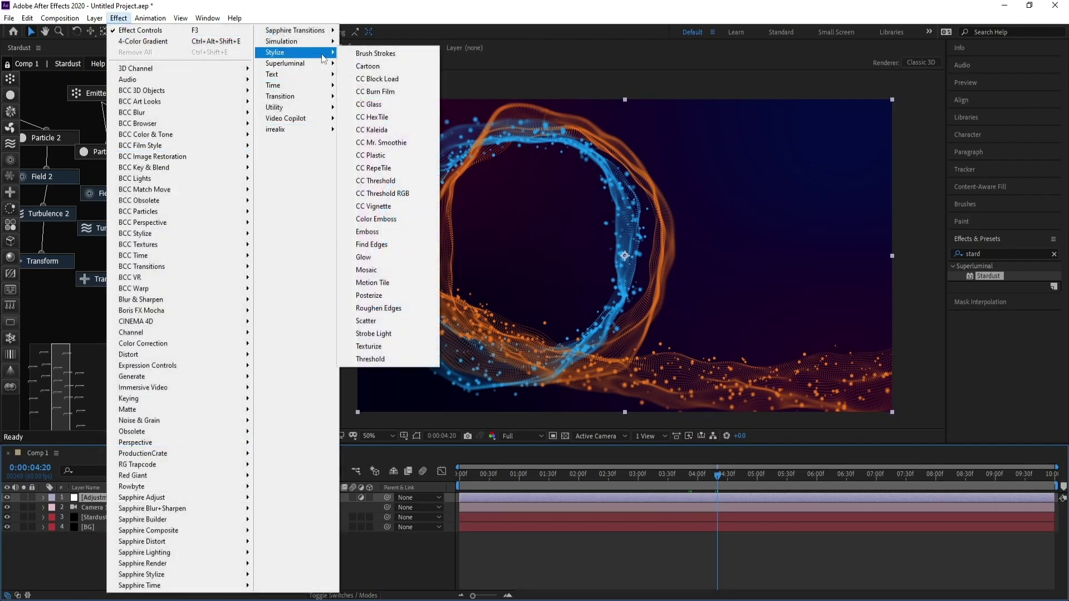
left_click(390, 258)
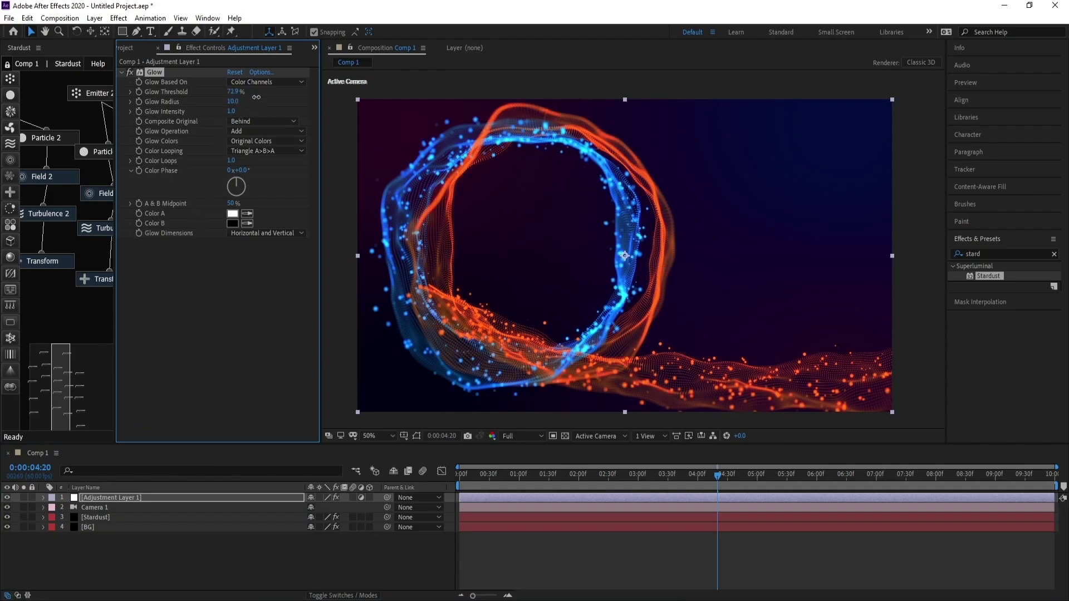
Set the Glow threshold to 72.2%, radius to 73, colors to A & B Colors and looping to Sawtooth A>B, and preview 0:00:03:47.
left_click_drag(256, 97, 272, 104)
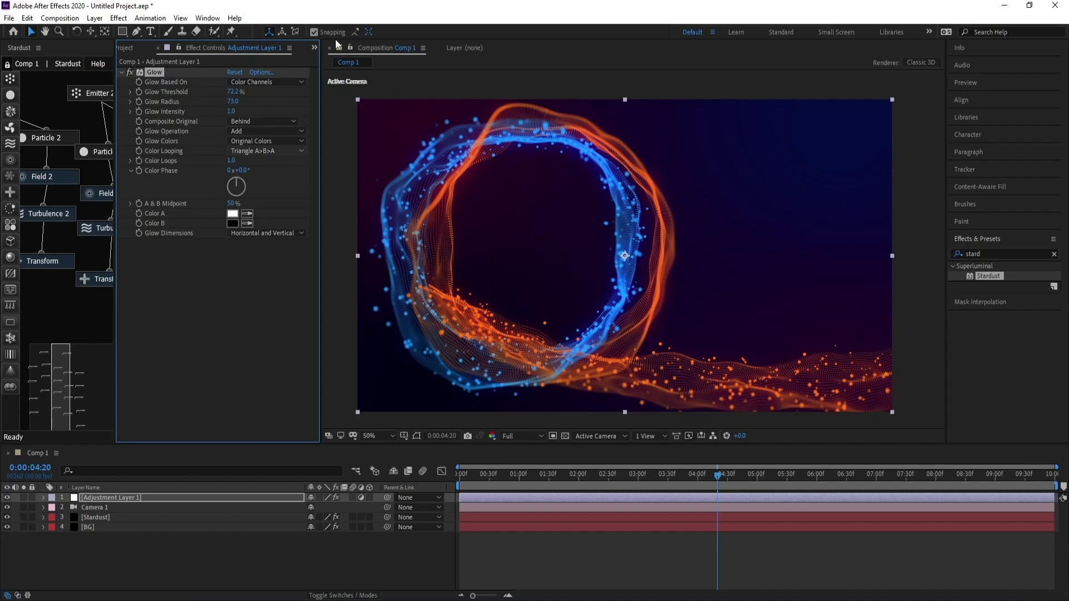
left_click(263, 143)
left_click(265, 166)
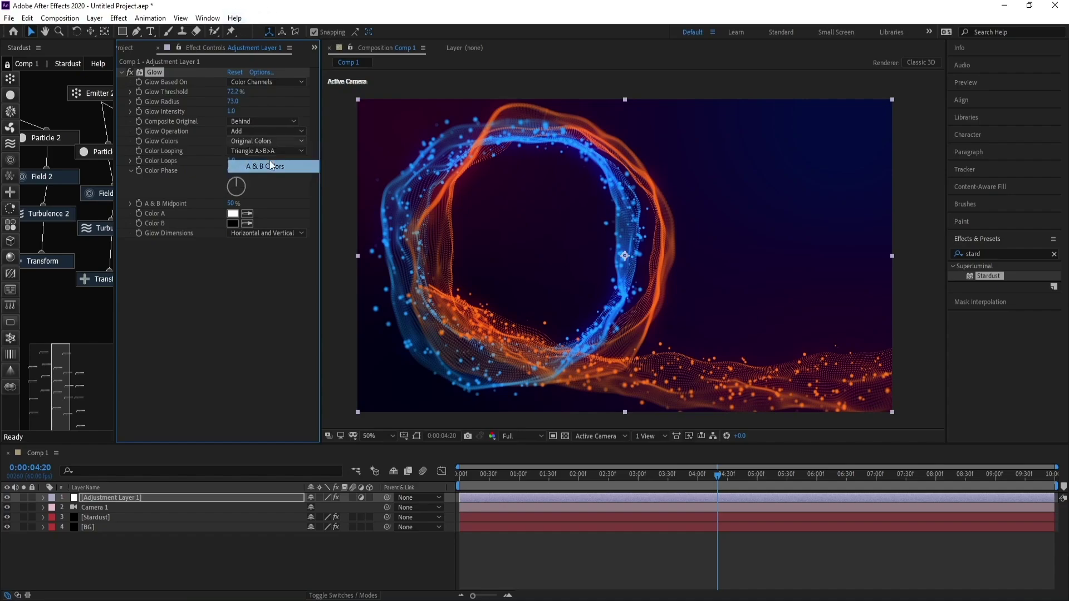
left_click(265, 151)
left_click(266, 163)
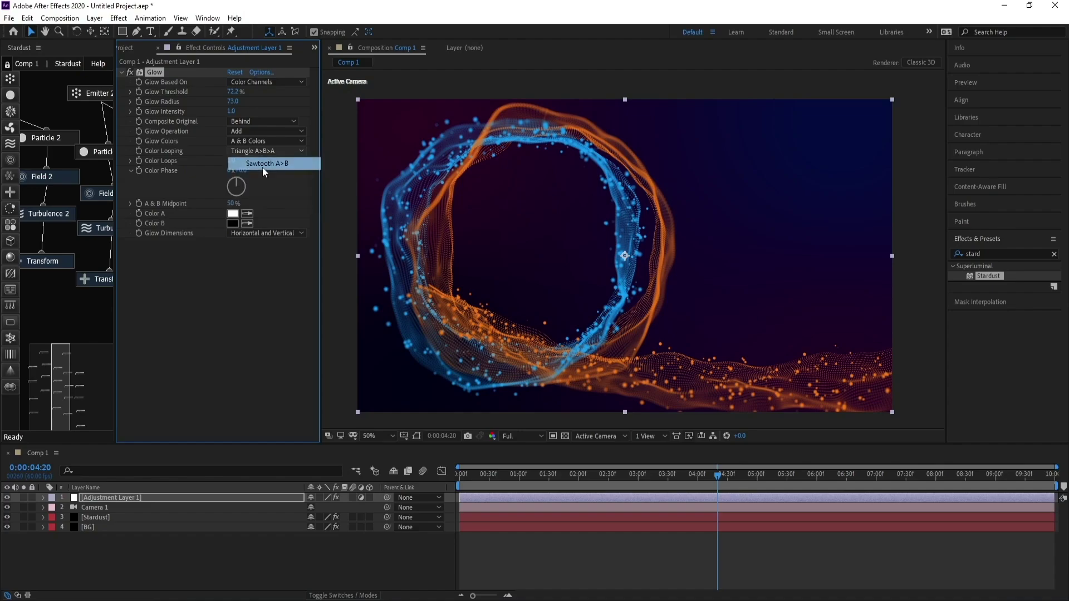
left_click(684, 478)
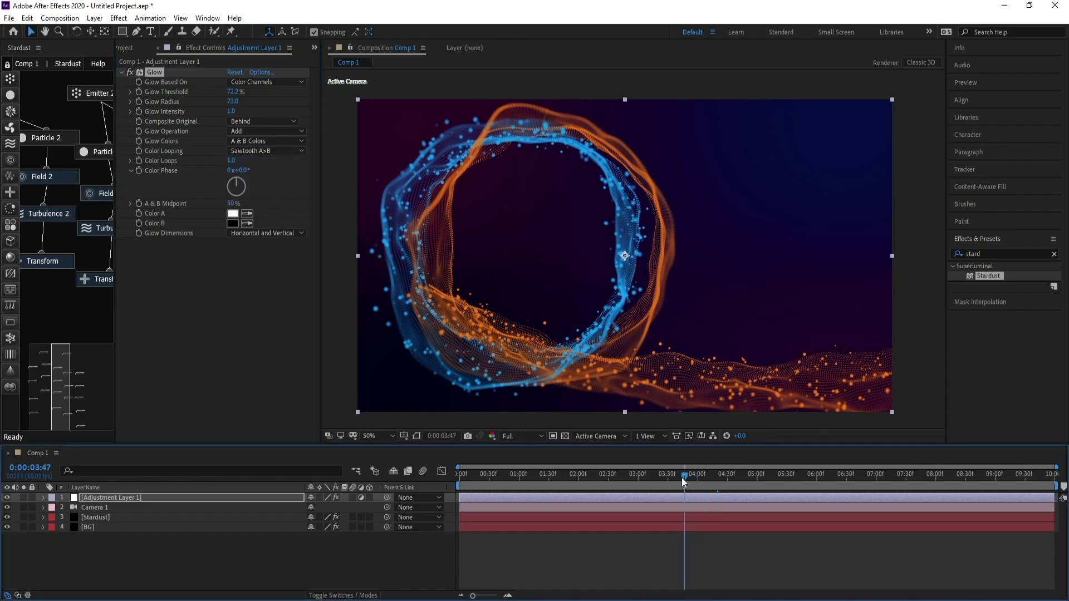
Duplicate the Glow effect on the adjustment layer and set the copy's Glow Threshold to 40%.
left_click(123, 73)
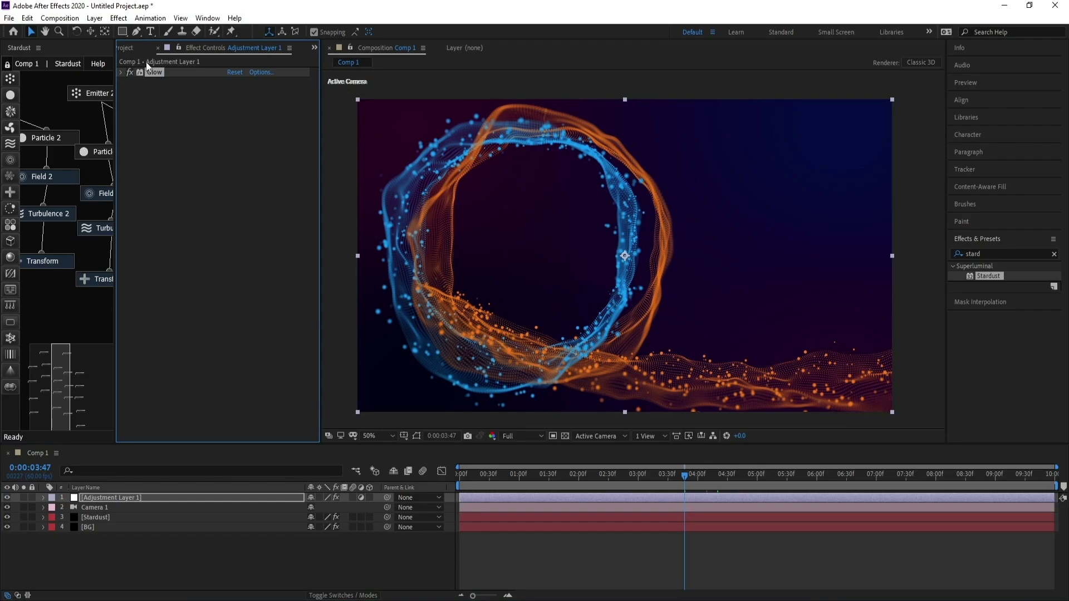
key("ctrl+d")
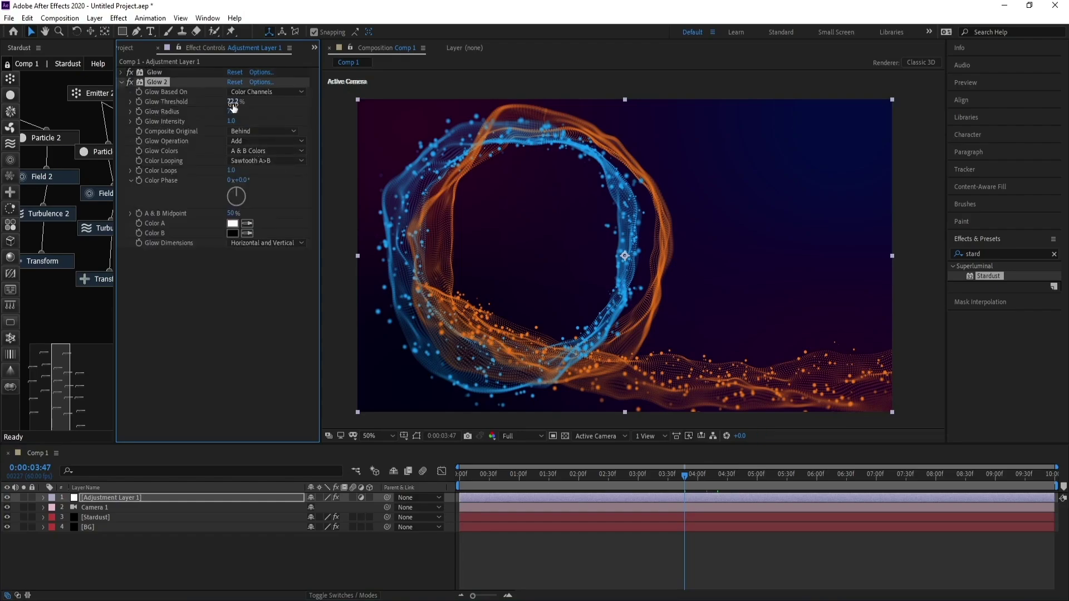
left_click_drag(270, 104, 245, 105)
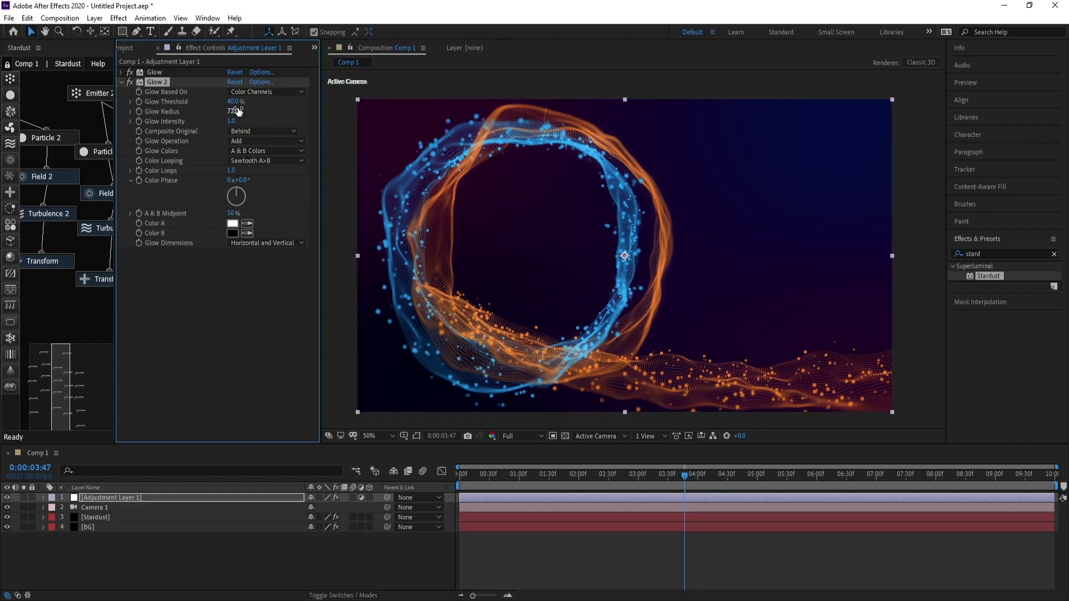
Set the second Glow effect's radius to 329 and preview the composition at 0:00:02:08.
left_click(238, 111)
type("207")
key("Return")
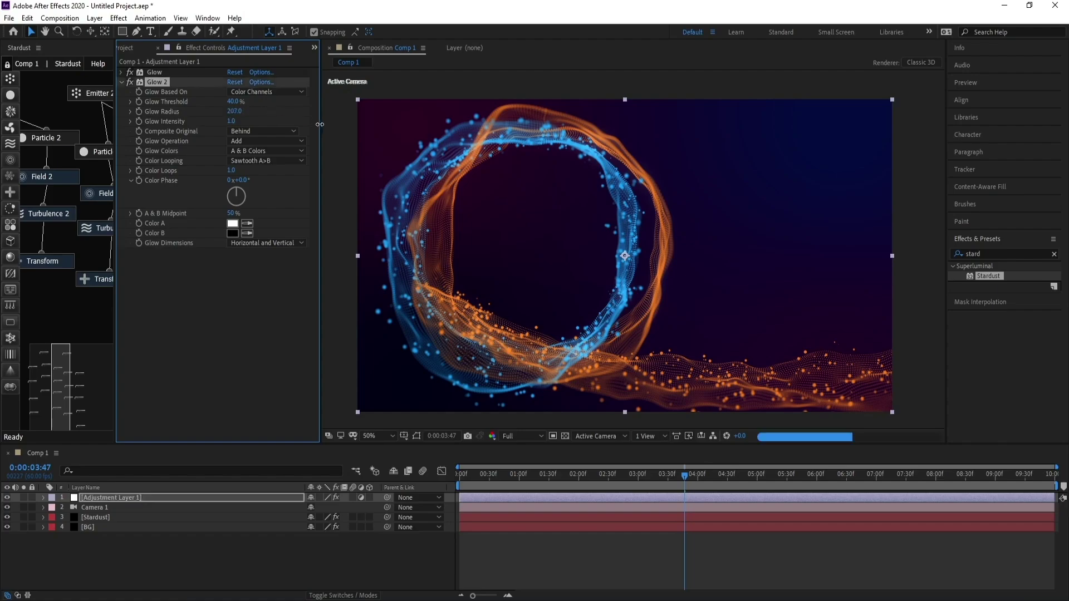
left_click_drag(236, 112, 276, 118)
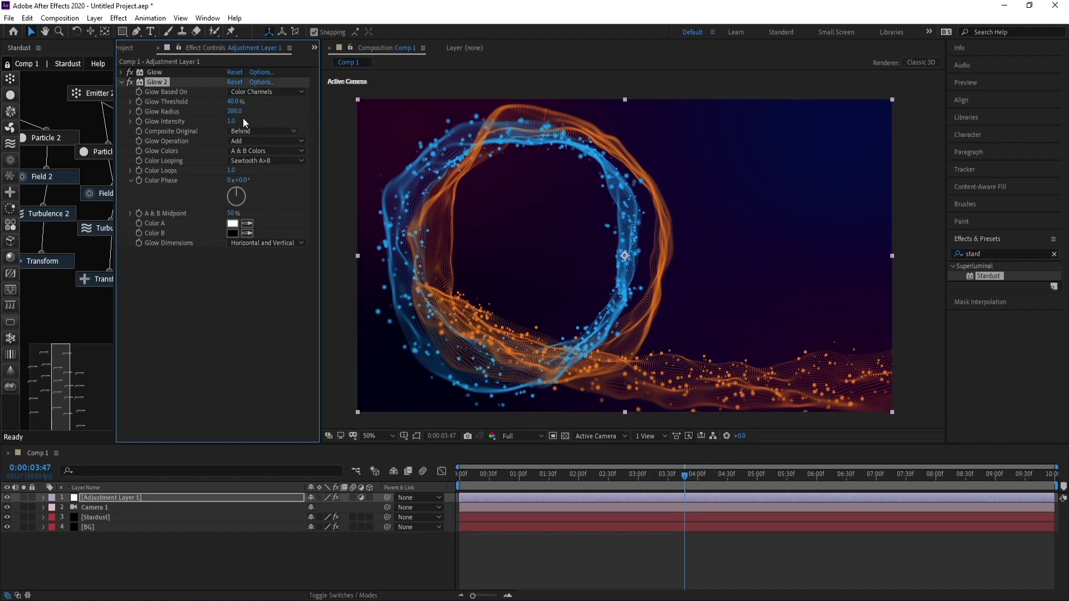
left_click_drag(234, 111, 245, 112)
left_click(244, 348)
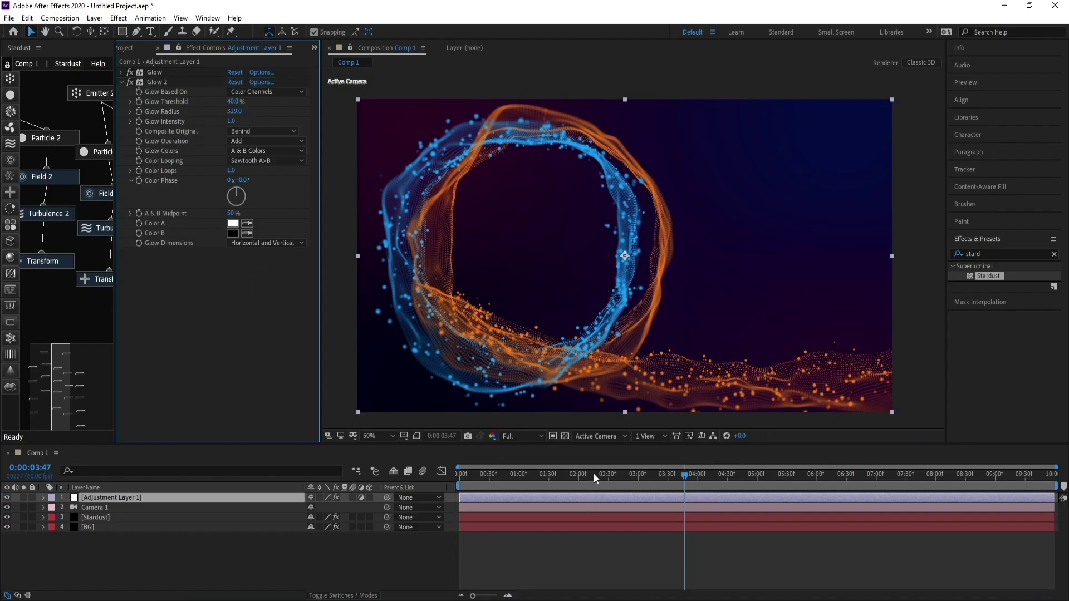
left_click_drag(594, 473, 586, 474)
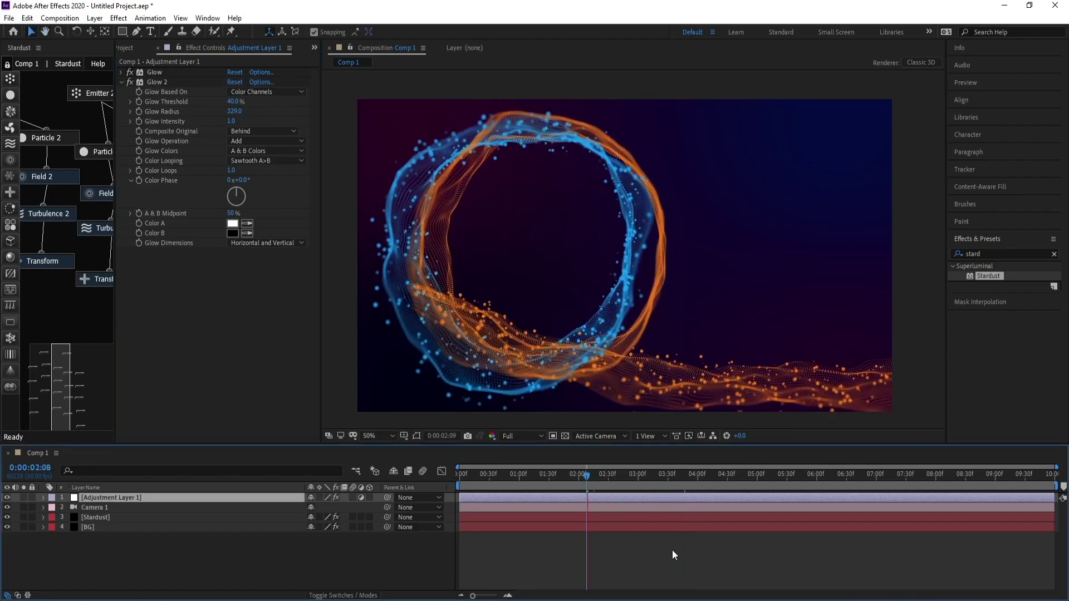